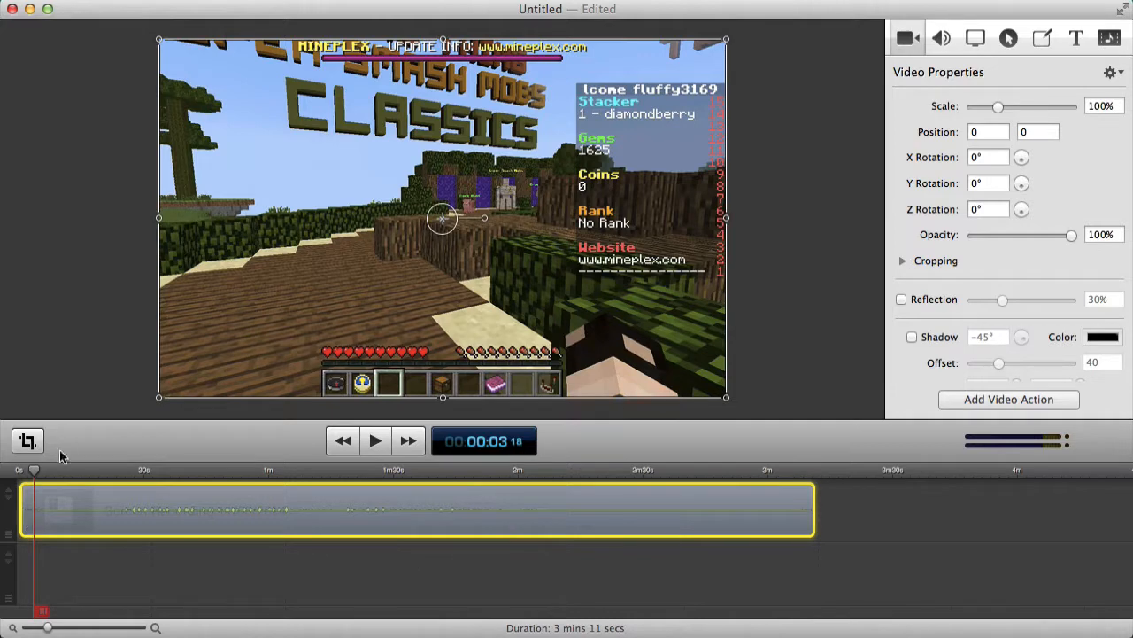
Scrub through the gameplay to find the unwanted stretch around 0:15–0:17.
left_click_drag(34, 471, 20, 470)
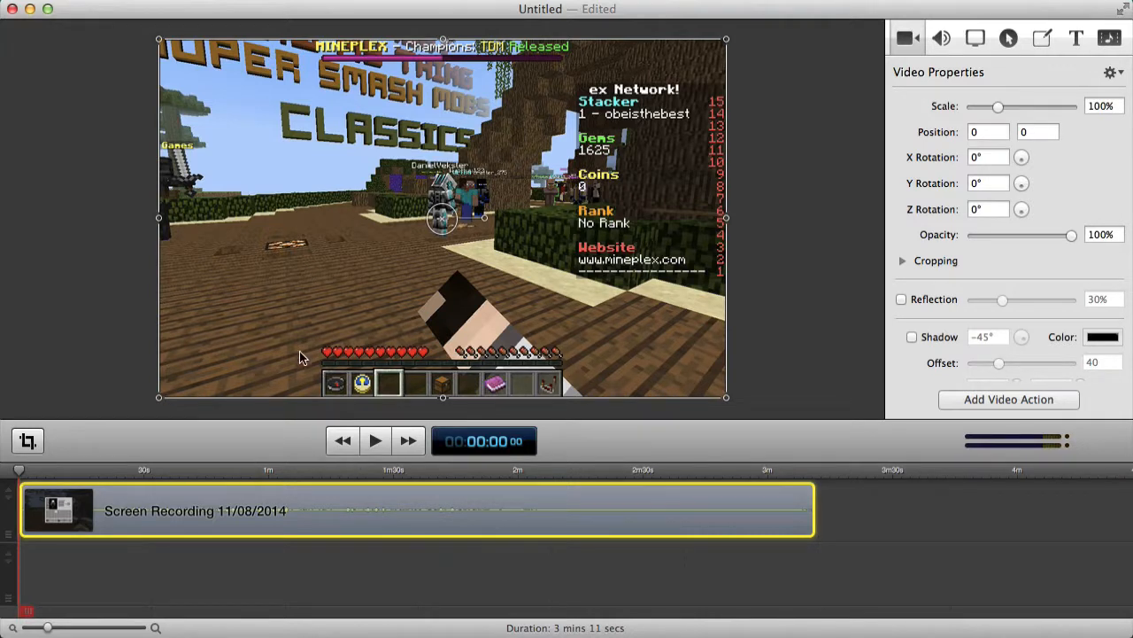
left_click(782, 104)
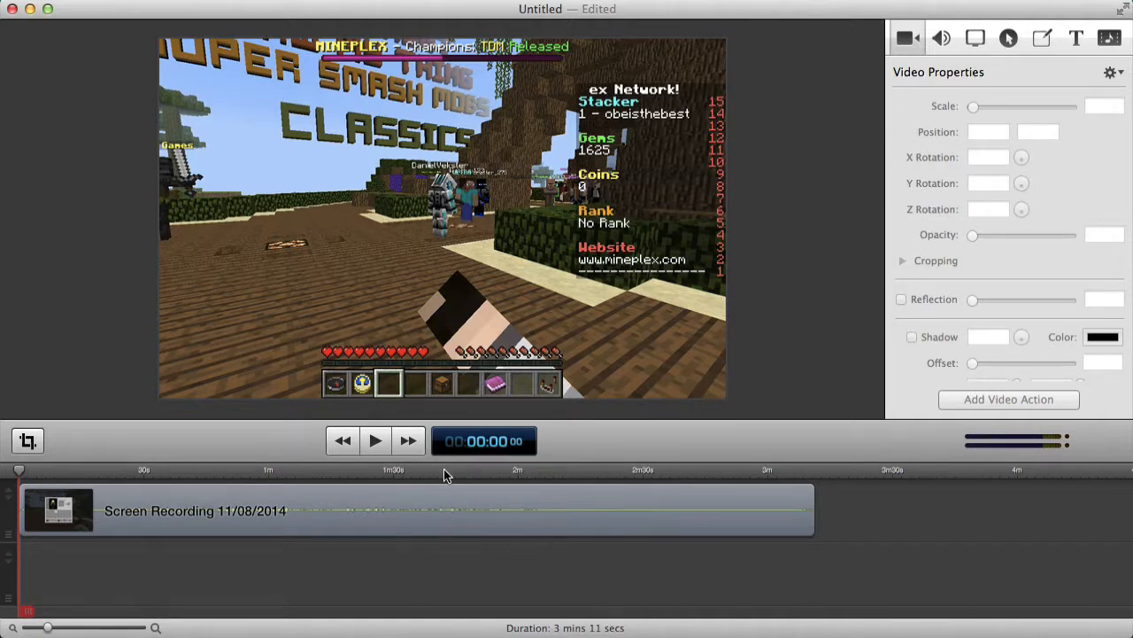
left_click(28, 468)
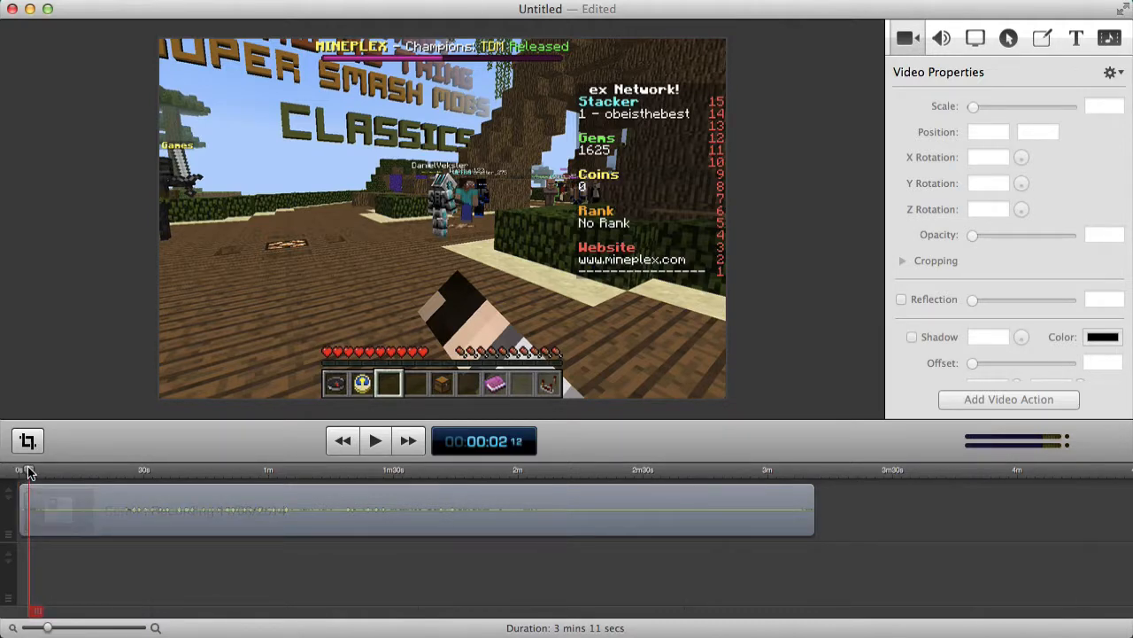
left_click_drag(28, 467, 24, 467)
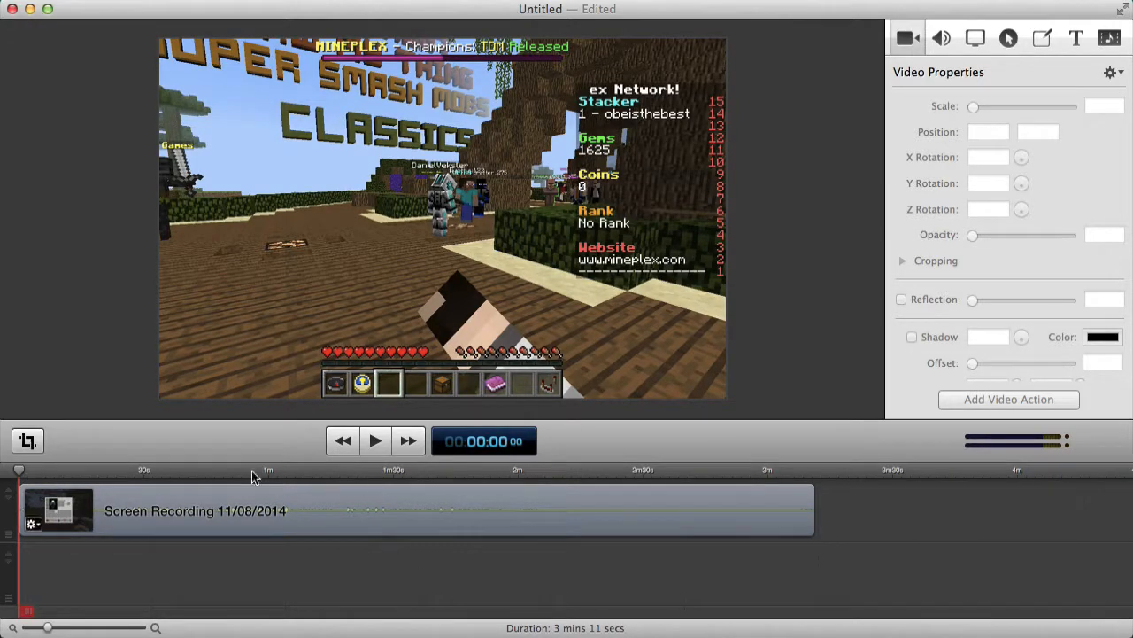
left_click_drag(30, 472, 83, 473)
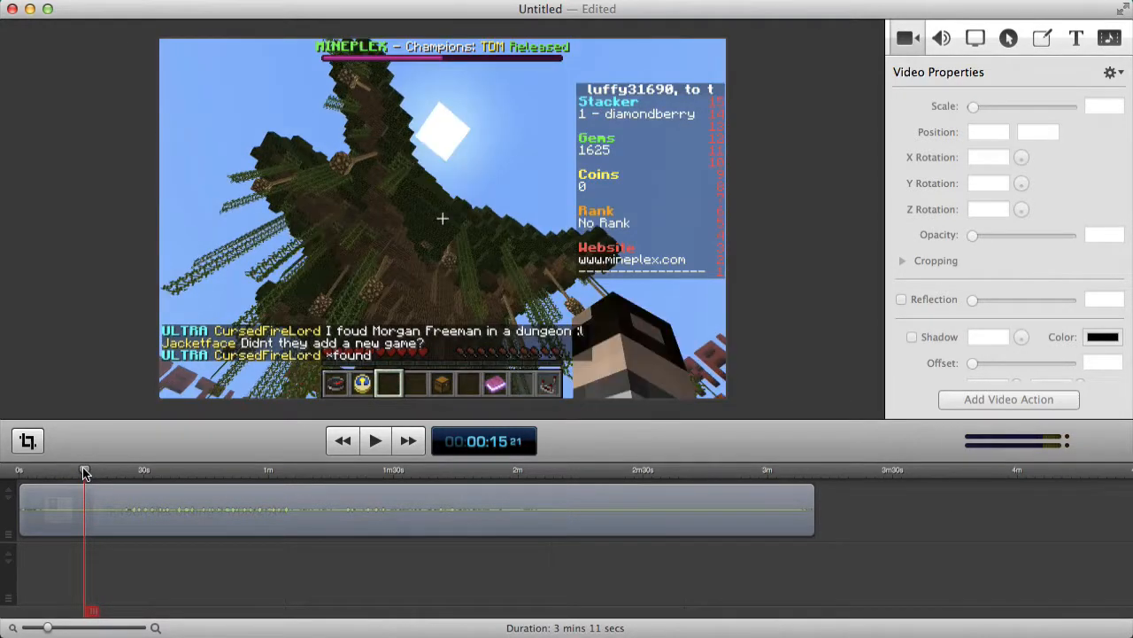
left_click(375, 440)
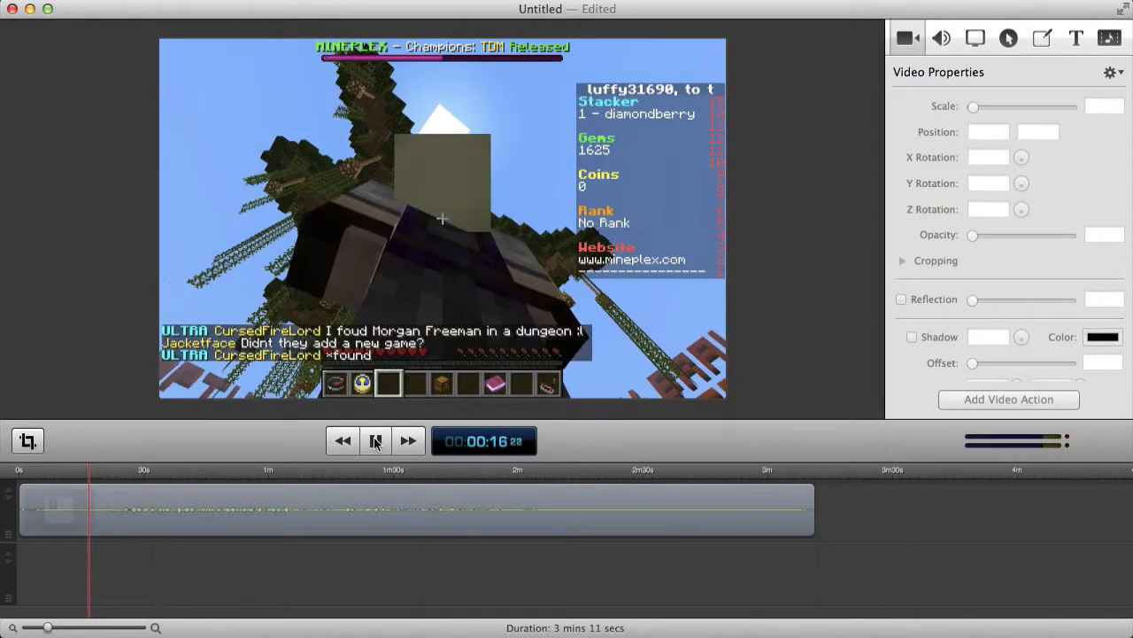
left_click(374, 440)
Split the clip at 0:15 and 0:17, delete the middle piece, and close the gap.
left_click(85, 474)
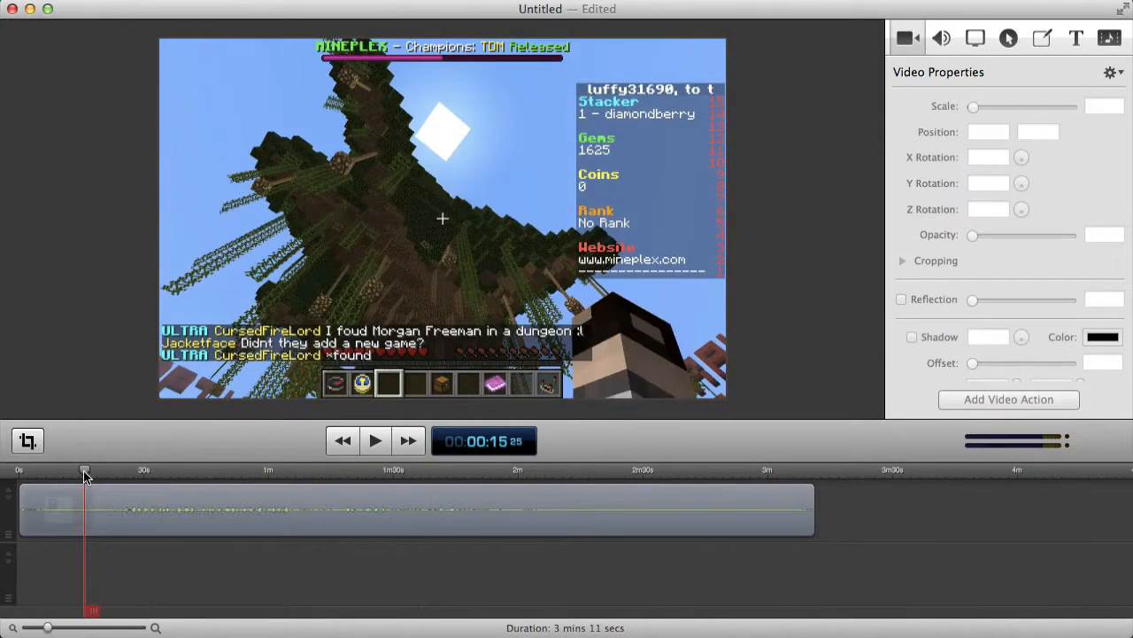
right_click(108, 519)
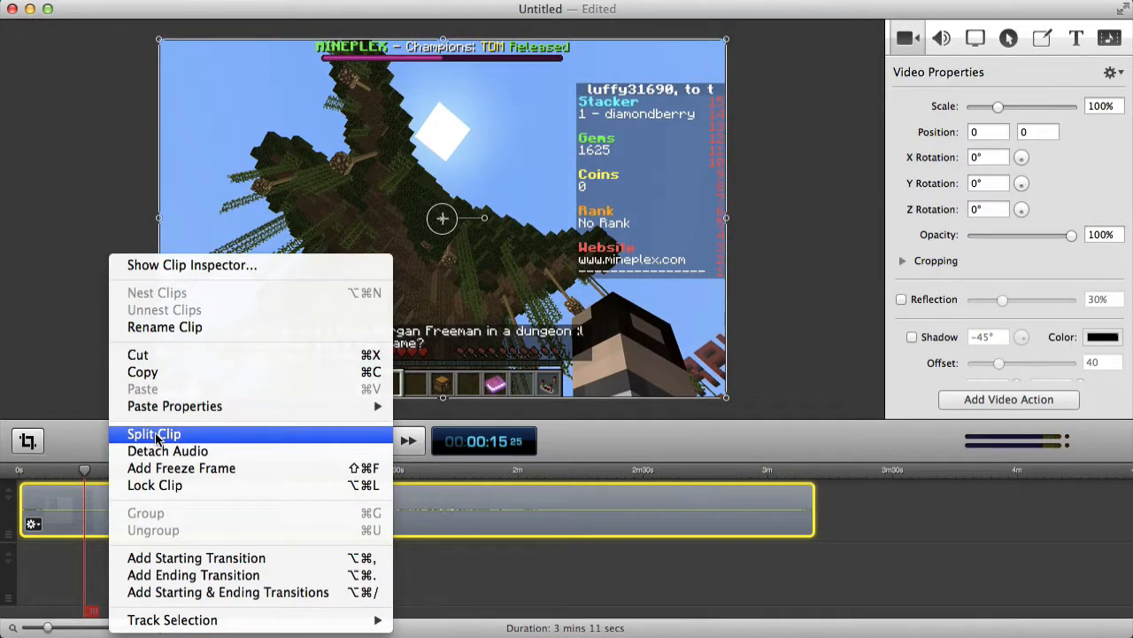
left_click(155, 434)
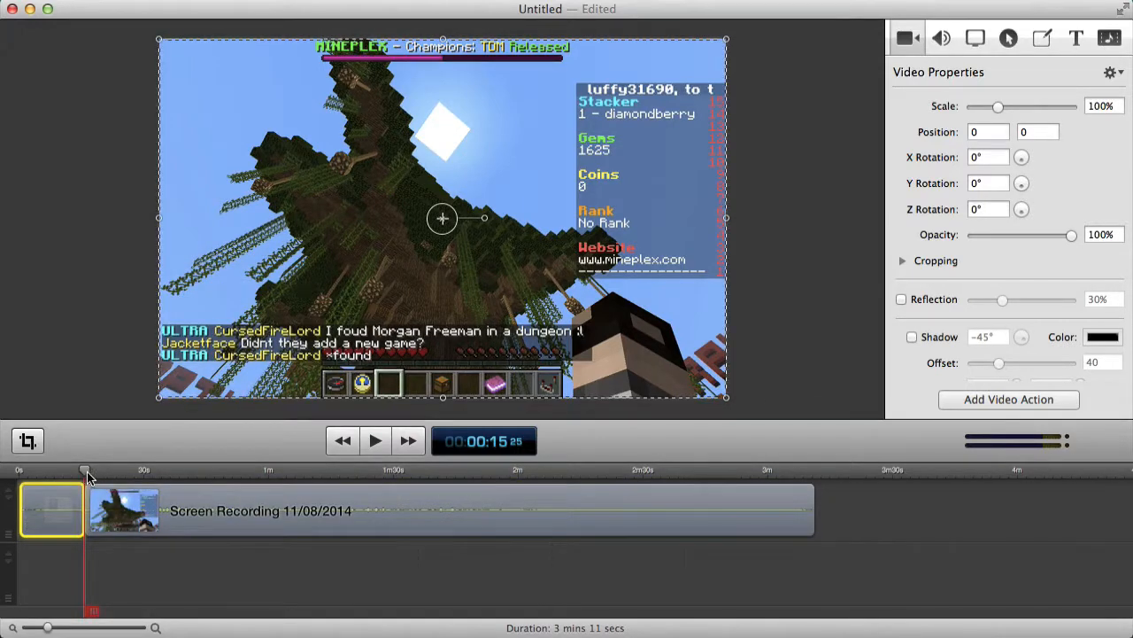
left_click(376, 440)
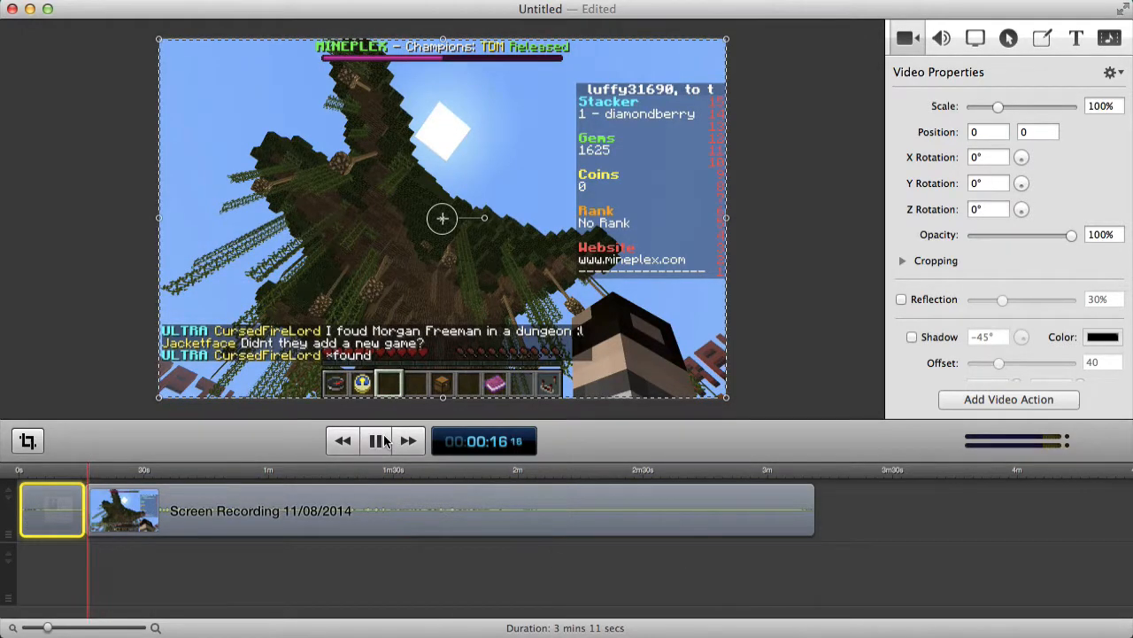
left_click(381, 440)
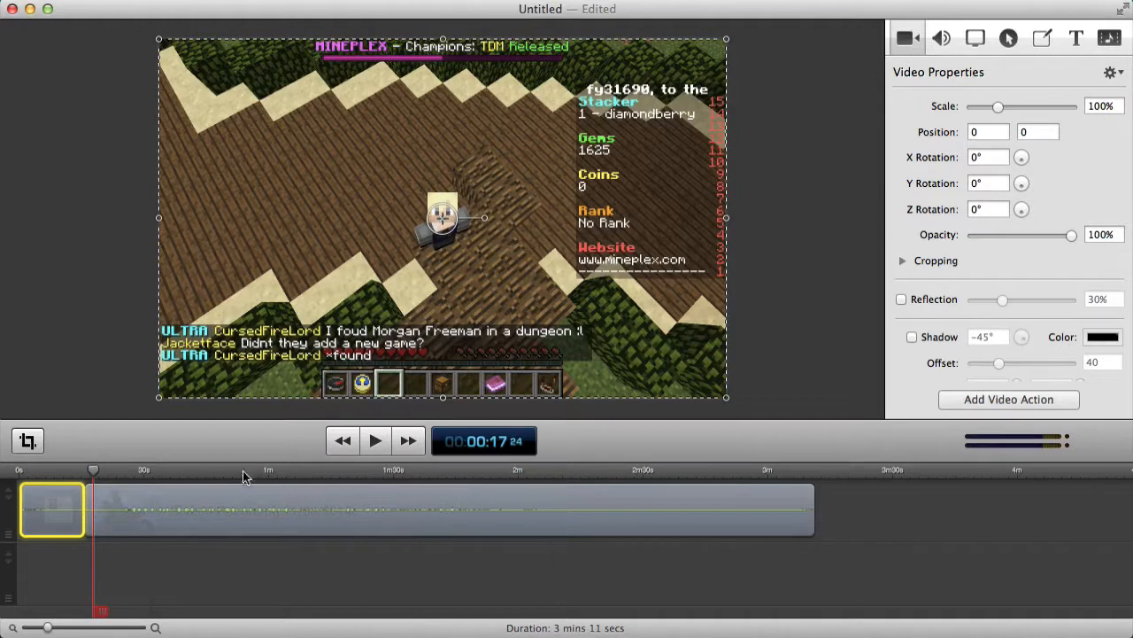
right_click(251, 509)
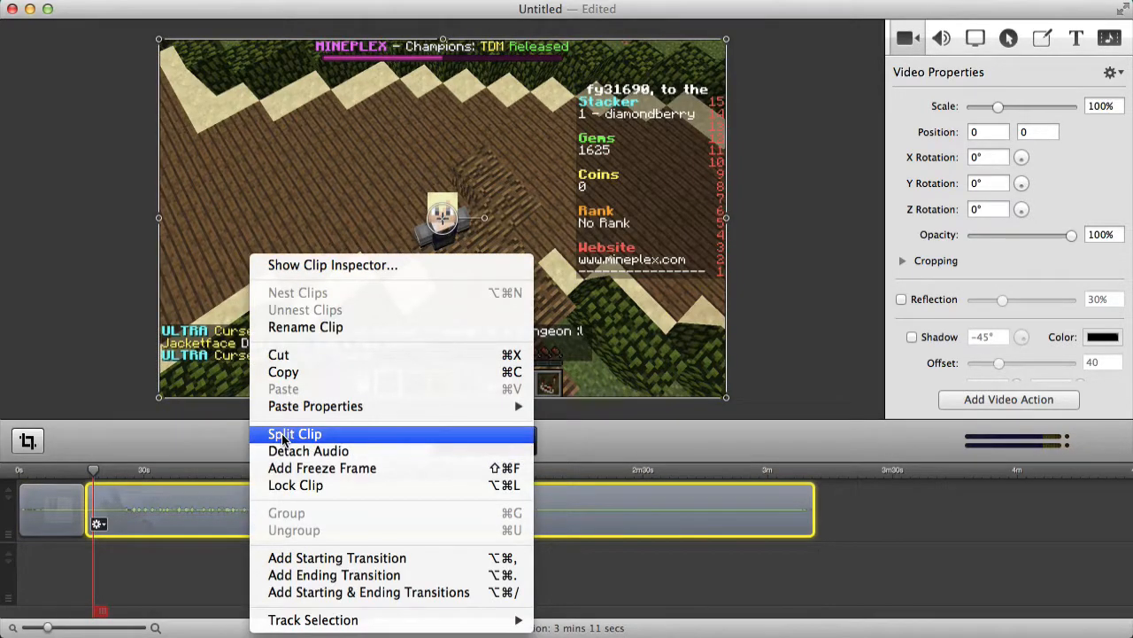
left_click(283, 434)
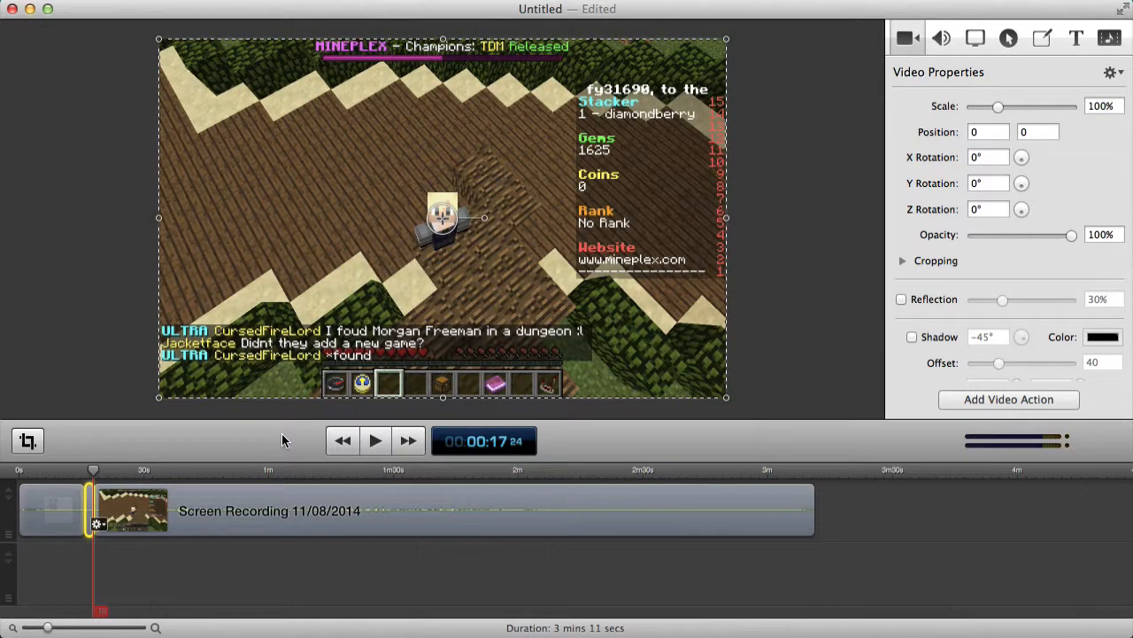
key("Delete")
left_click_drag(271, 502, 260, 500)
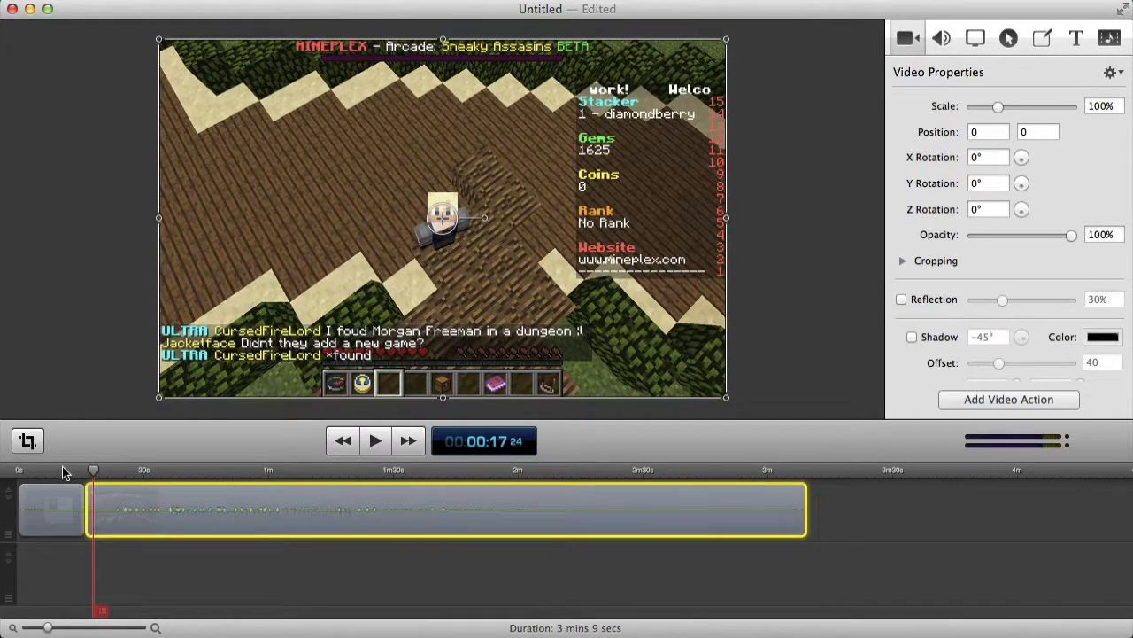
Play back from about 0:13 across the cut to check it.
left_click_drag(62, 472, 75, 476)
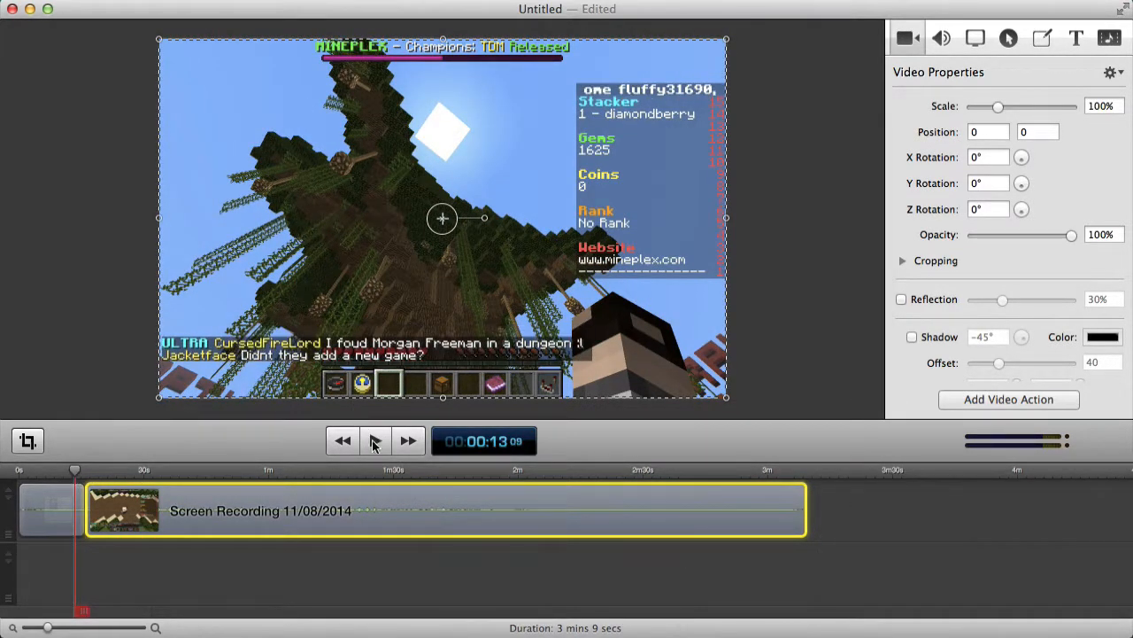
left_click(374, 441)
left_click(350, 587)
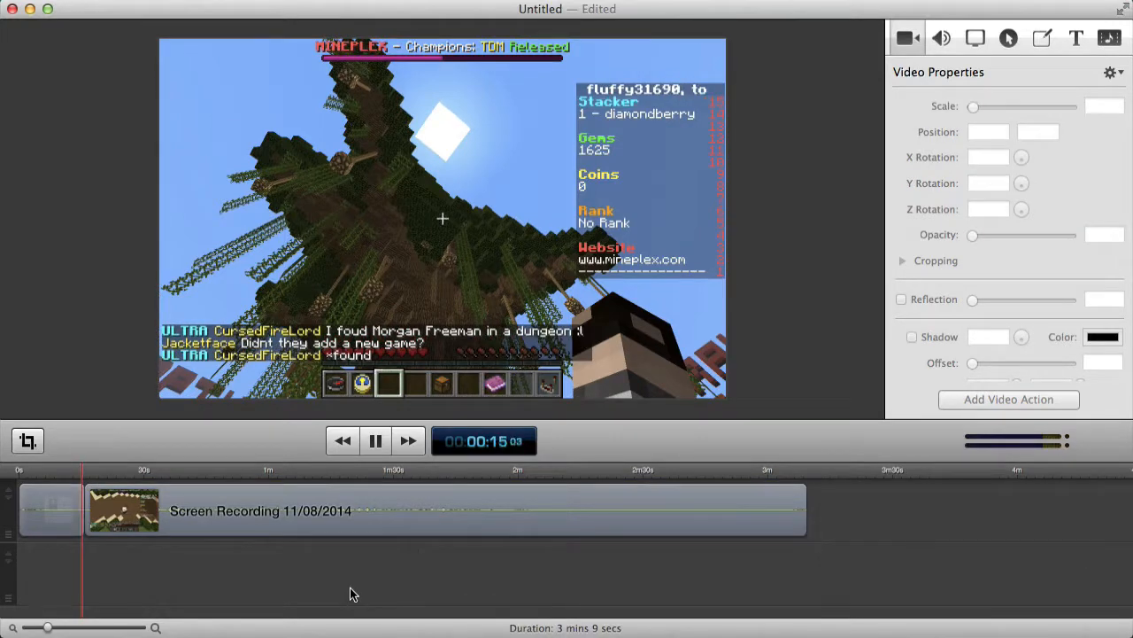
left_click(375, 441)
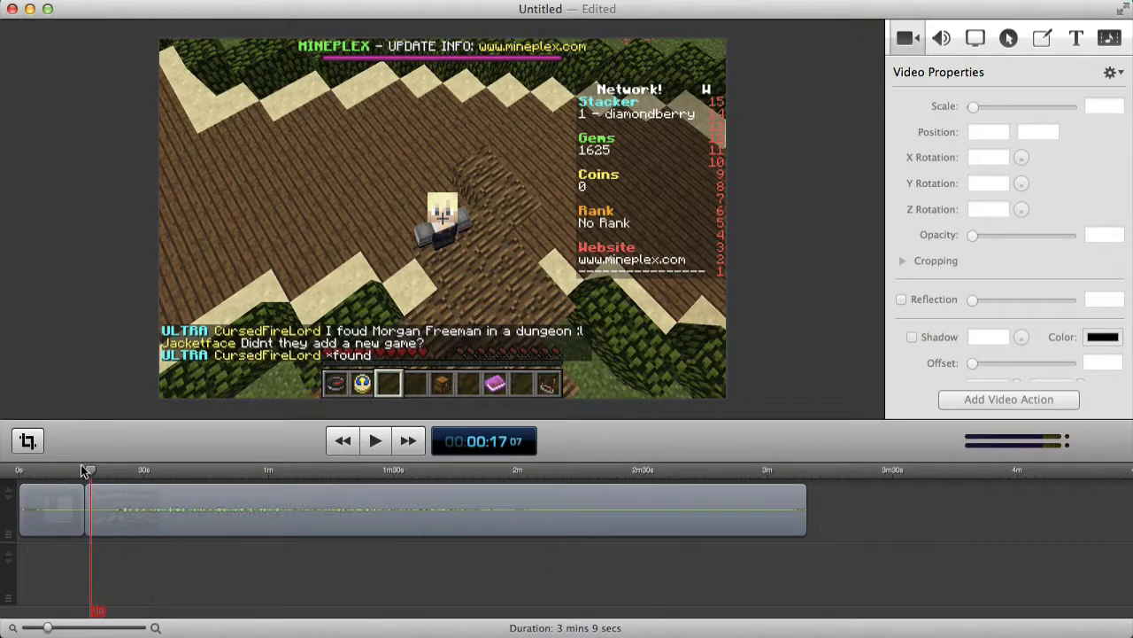
left_click_drag(83, 471, 35, 470)
Shift the gameplay clips slightly right to leave a gap at the timeline start.
left_click(159, 505)
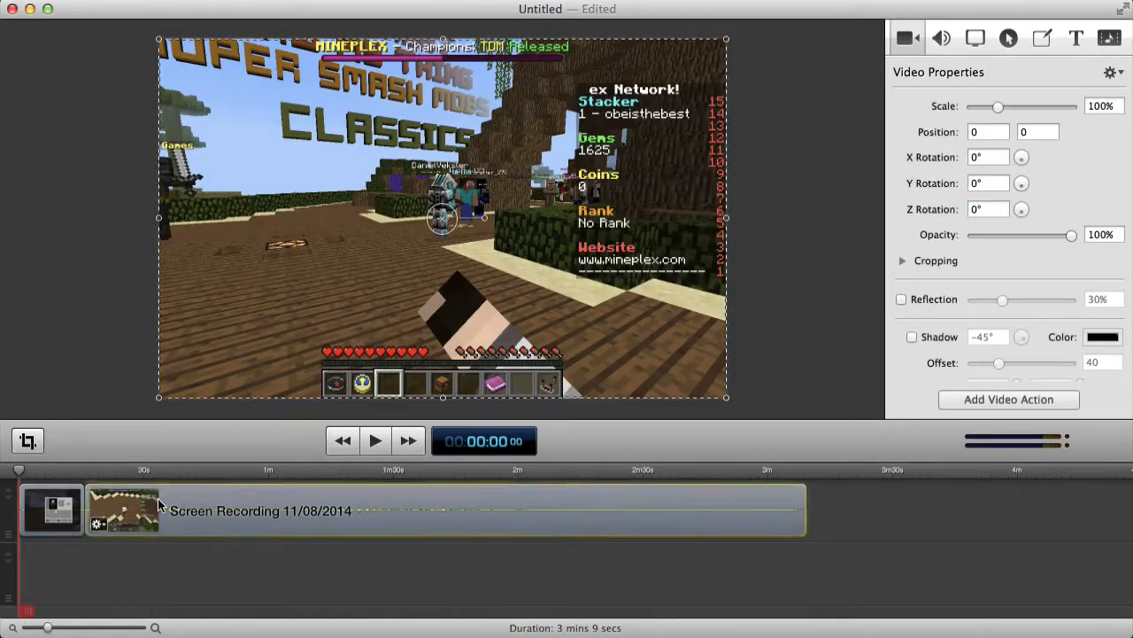
left_click_drag(160, 505, 170, 505)
left_click(61, 505)
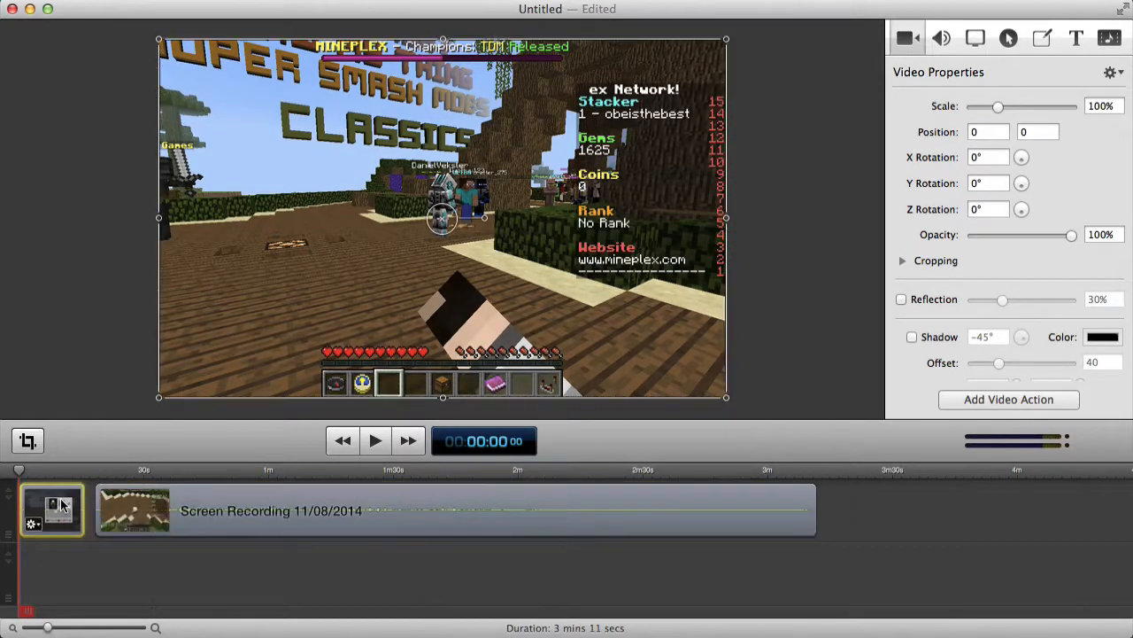
mouse_move(62, 505)
left_mouse_down()
mouse_move(82, 502)
mouse_move(74, 499)
left_mouse_up()
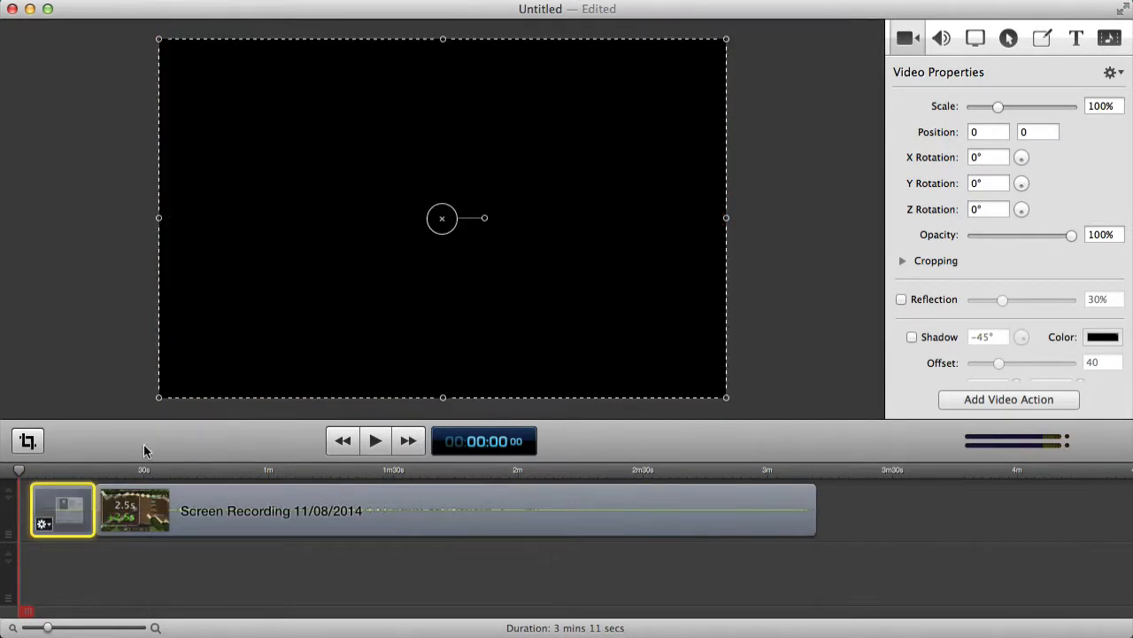
Import intro fluff31690 2.mov into the media library.
left_click(1109, 38)
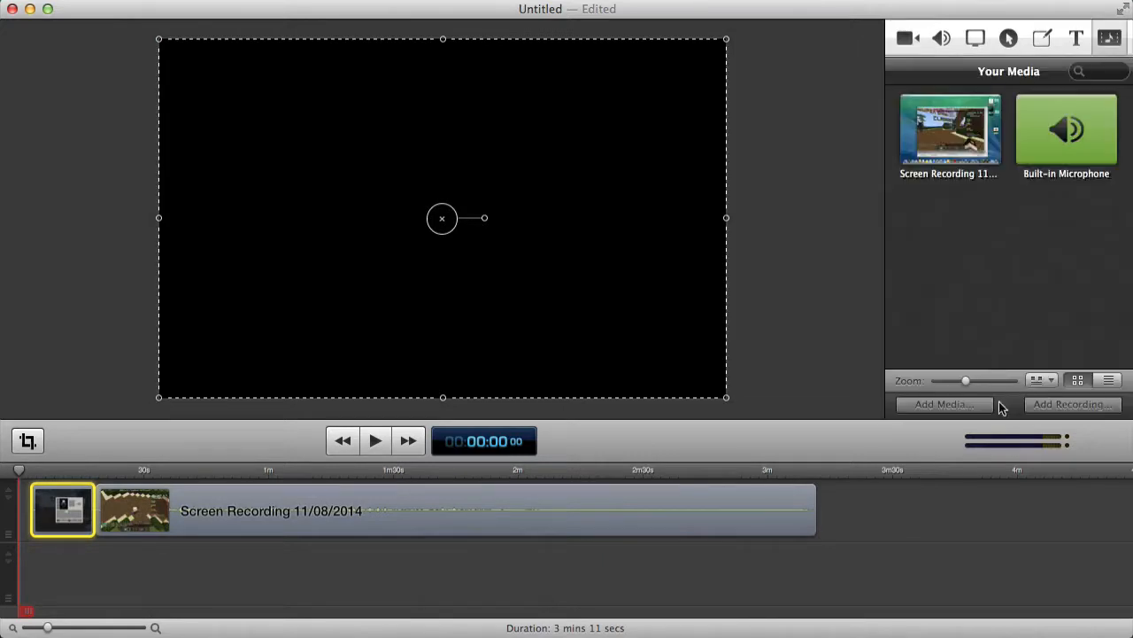
left_click(951, 409)
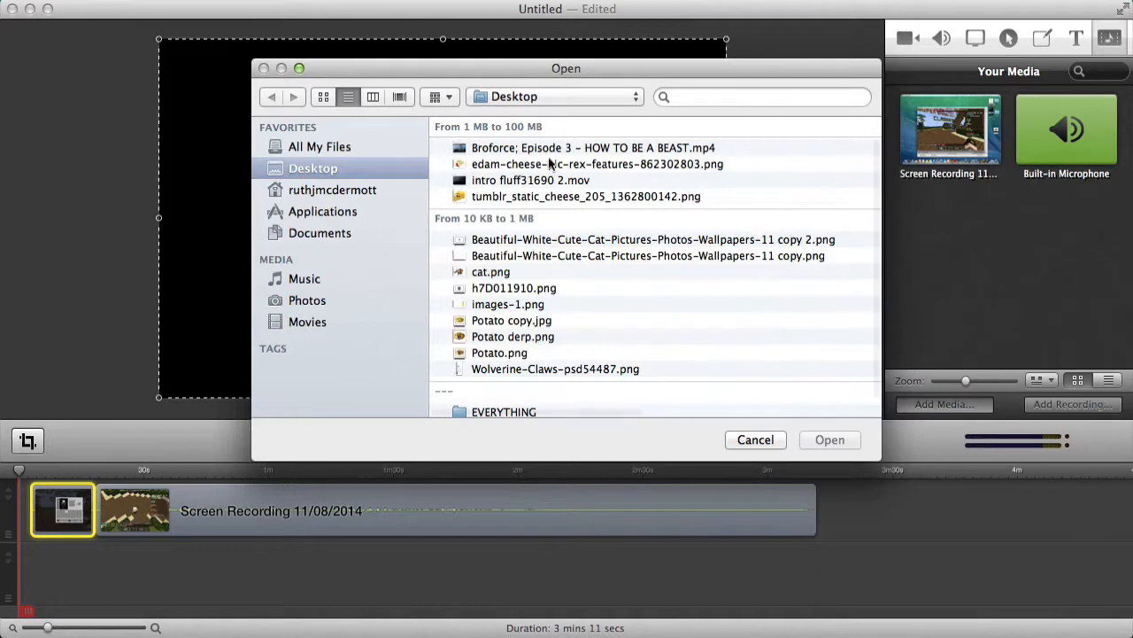
scroll(576, 222, "down", 2)
scroll(578, 222, "up", 2)
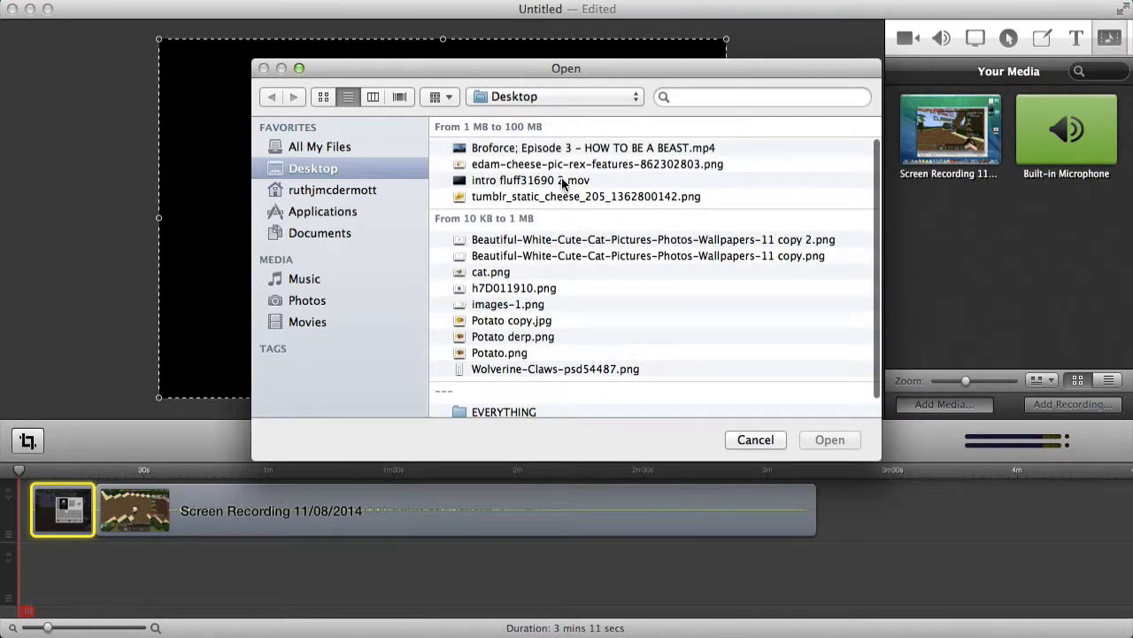
double_click(562, 181)
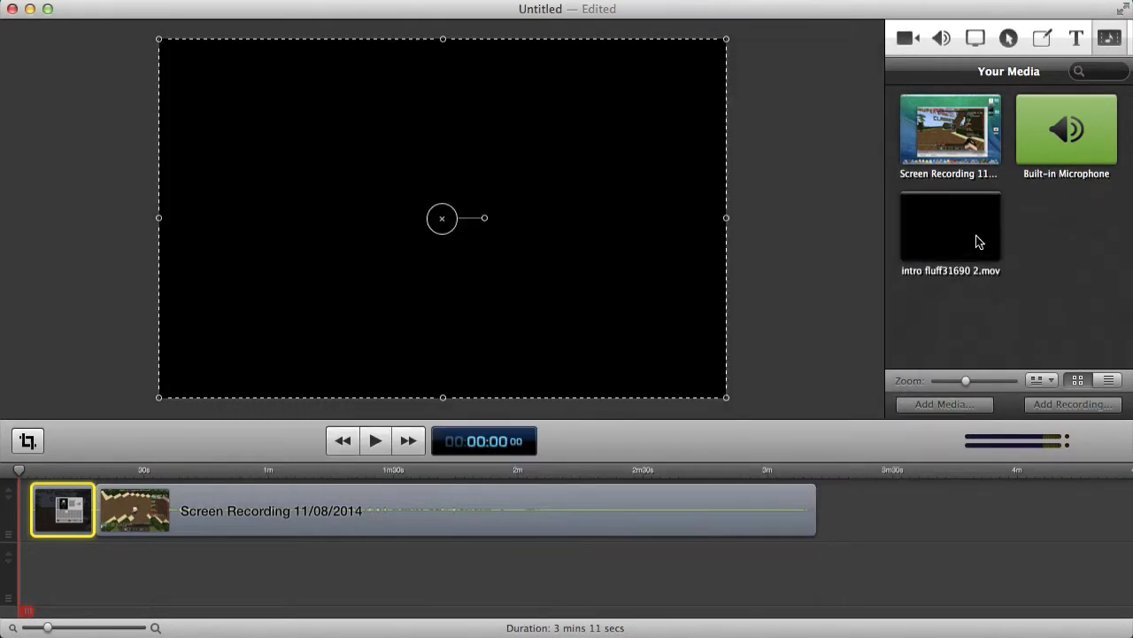
Place intro fluff31690 2.mov at the start of the main track, with the gameplay butted up behind it.
double_click(978, 242)
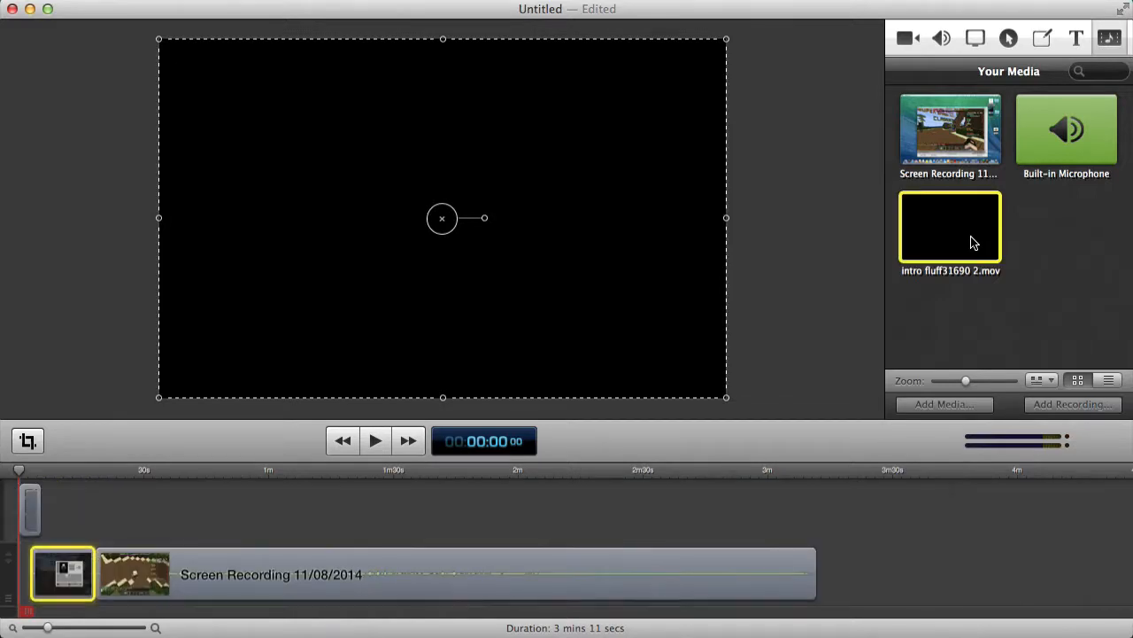
left_click(156, 580)
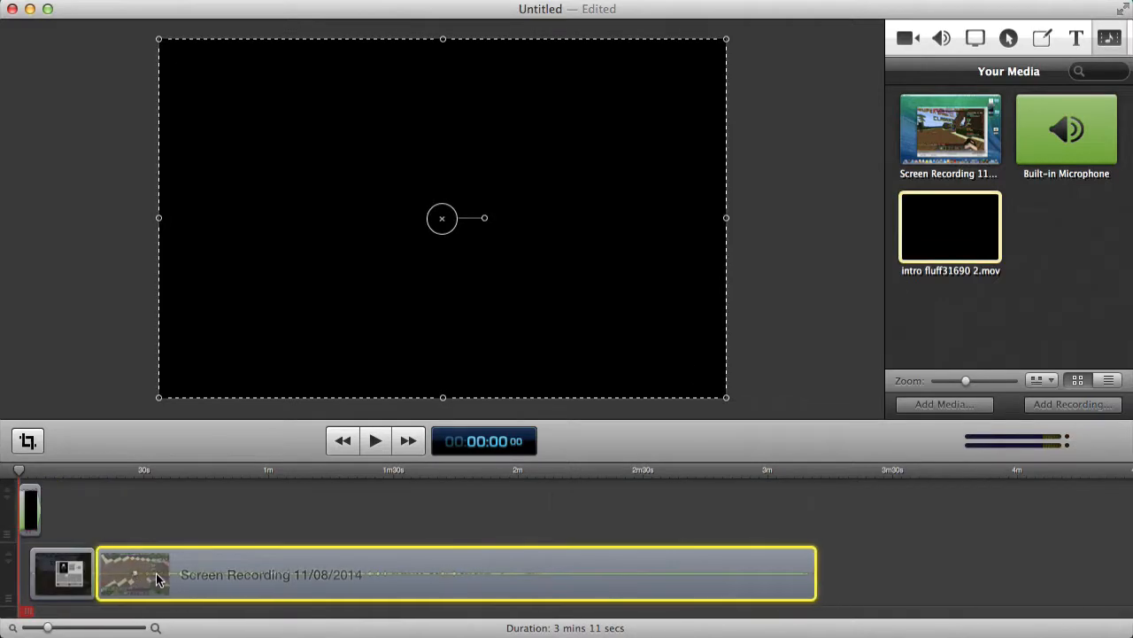
left_click(69, 573)
left_click_drag(30, 521, 30, 574)
left_click(394, 524)
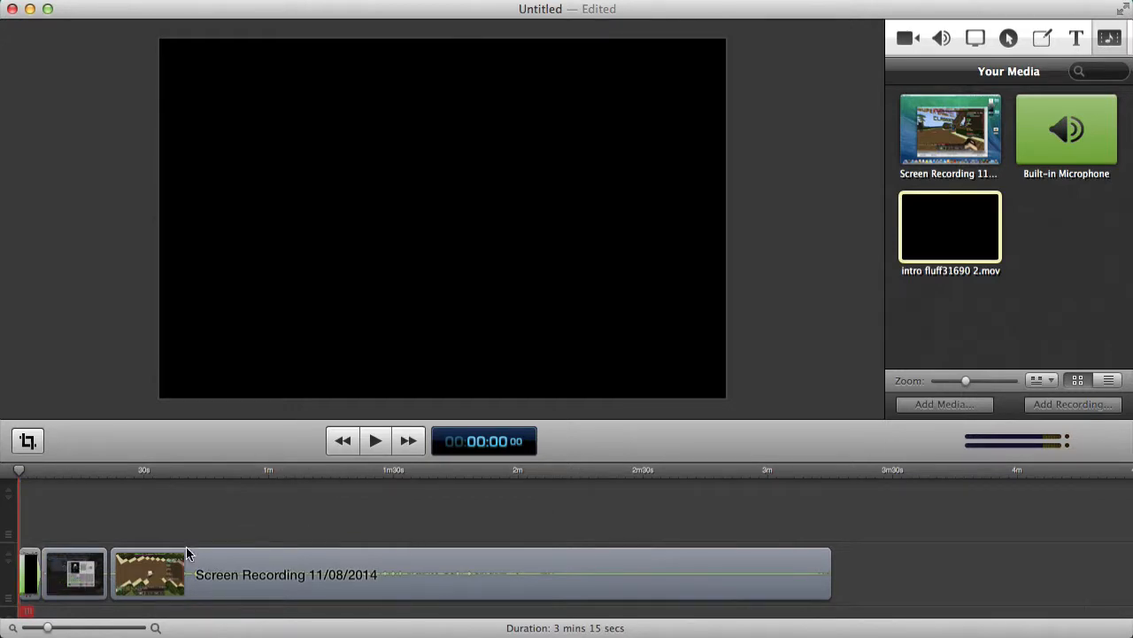
left_click_drag(192, 570, 188, 569)
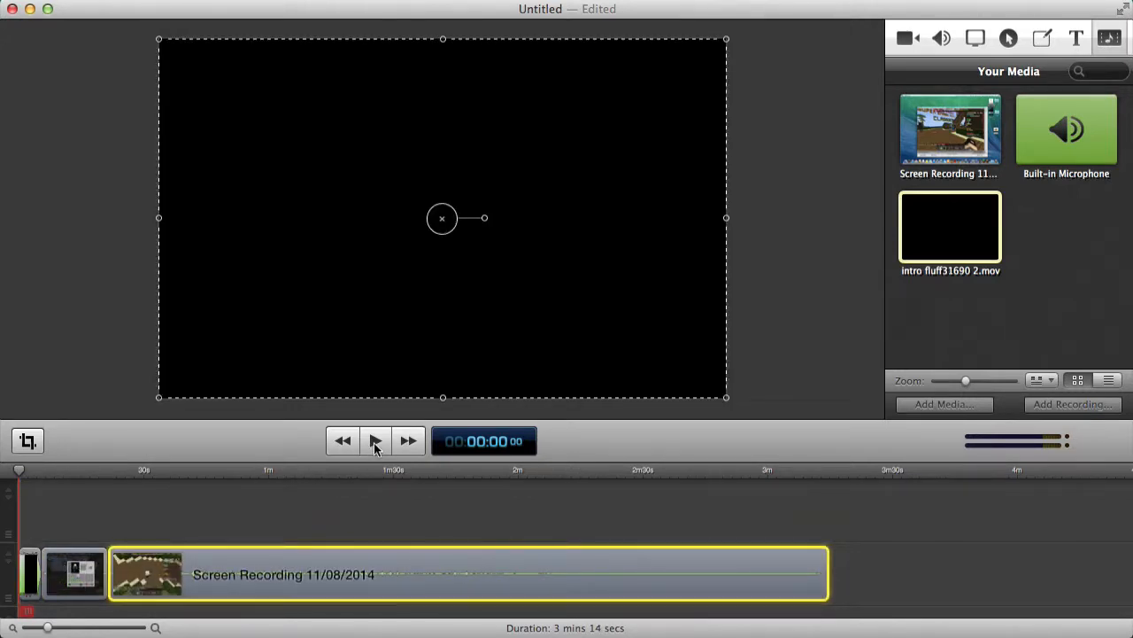
key("XF86AudioLowerVolume")
key("XF86AudioLowerVolume")
key("XF86AudioLowerVolume")
key("XF86AudioLowerVolume")
key("XF86AudioLowerVolume")
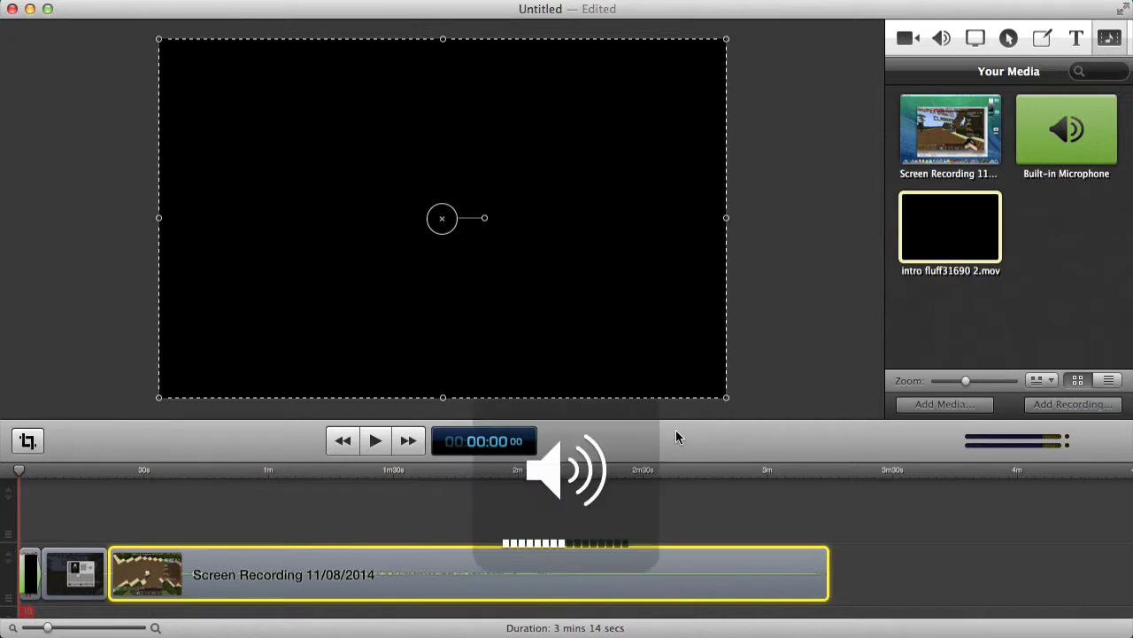
Stretch the intro clip's top and bottom edges to fill the whole frame.
left_click(365, 440)
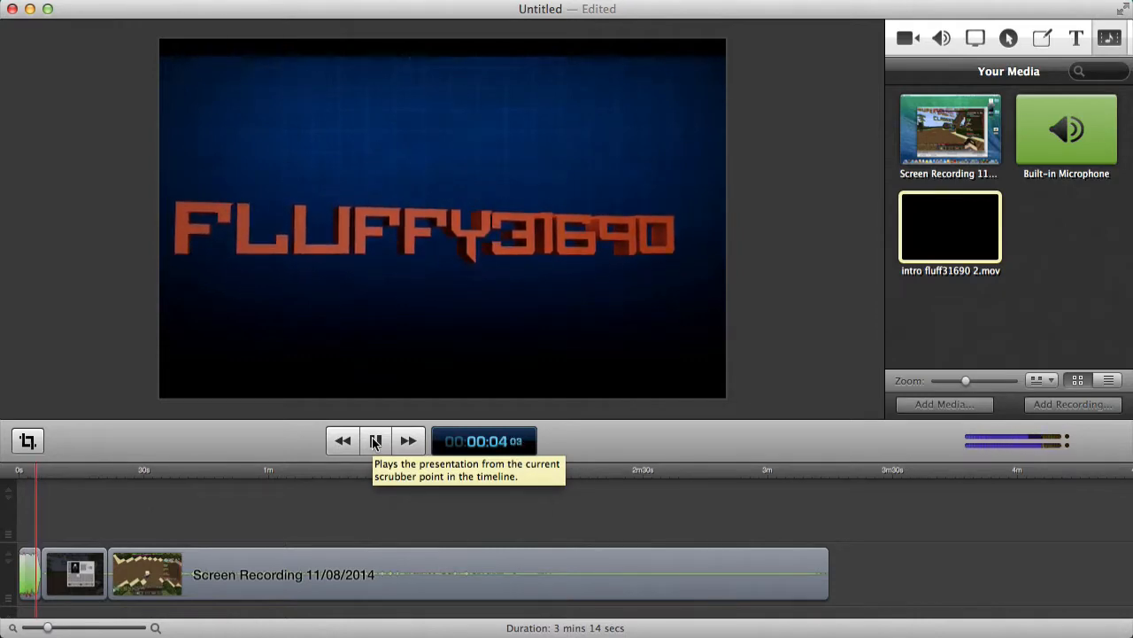
left_click(373, 439)
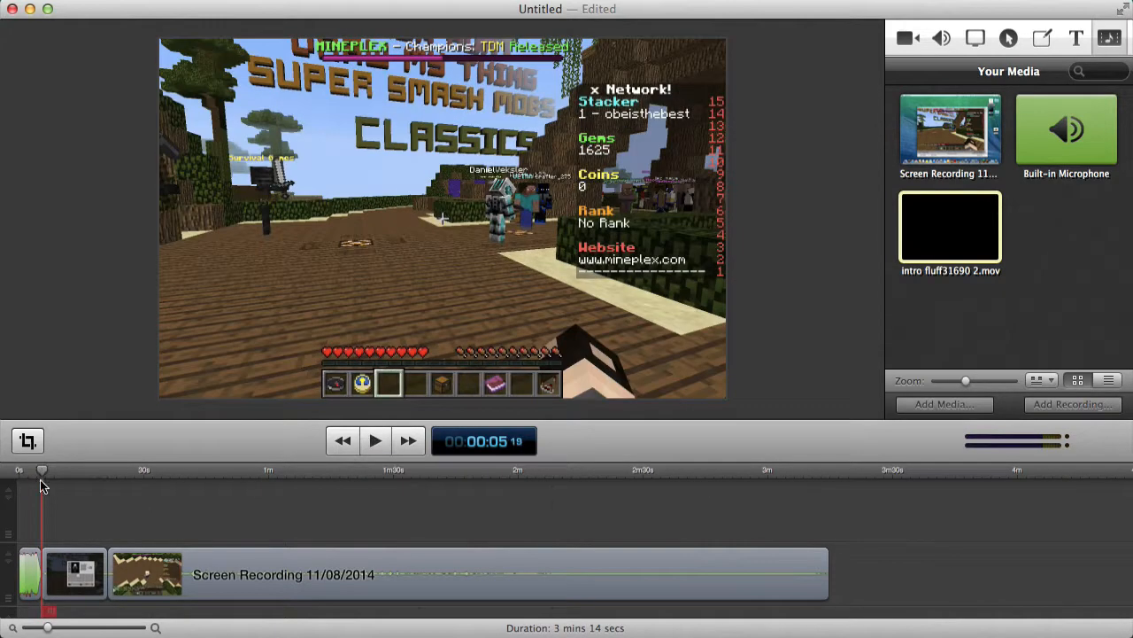
left_click_drag(41, 474, 31, 476)
left_click(24, 564)
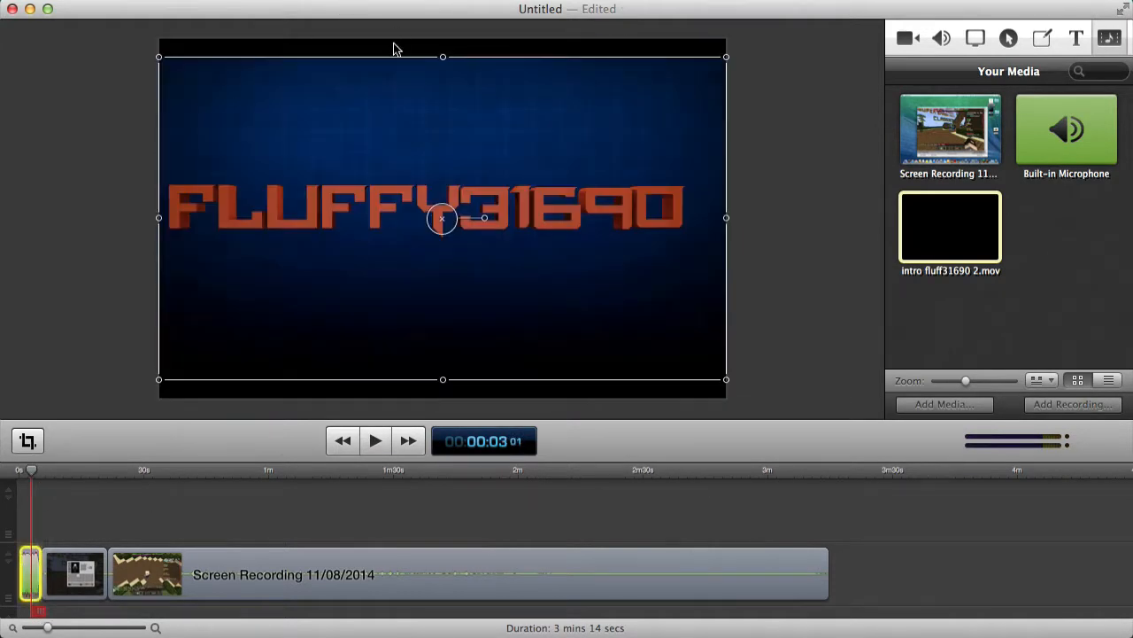
mouse_move(31, 557)
left_click_drag(444, 58, 443, 40)
left_click_drag(443, 382, 441, 397)
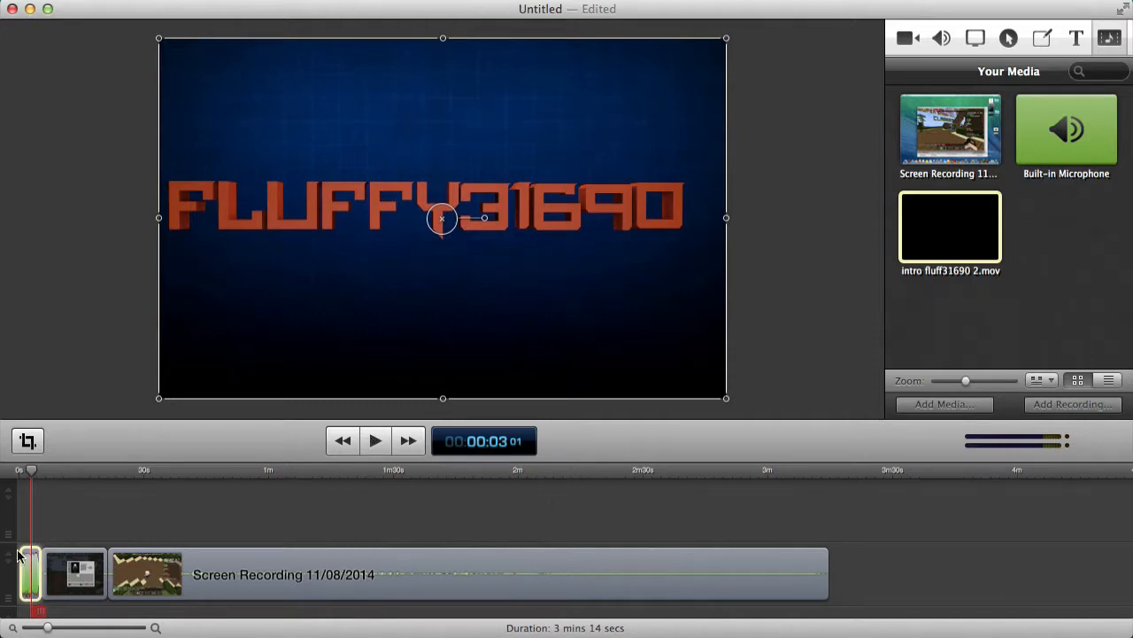
Play the intro, then scrub ahead through the gameplay to 2:33 where the climb ends.
left_click(376, 441)
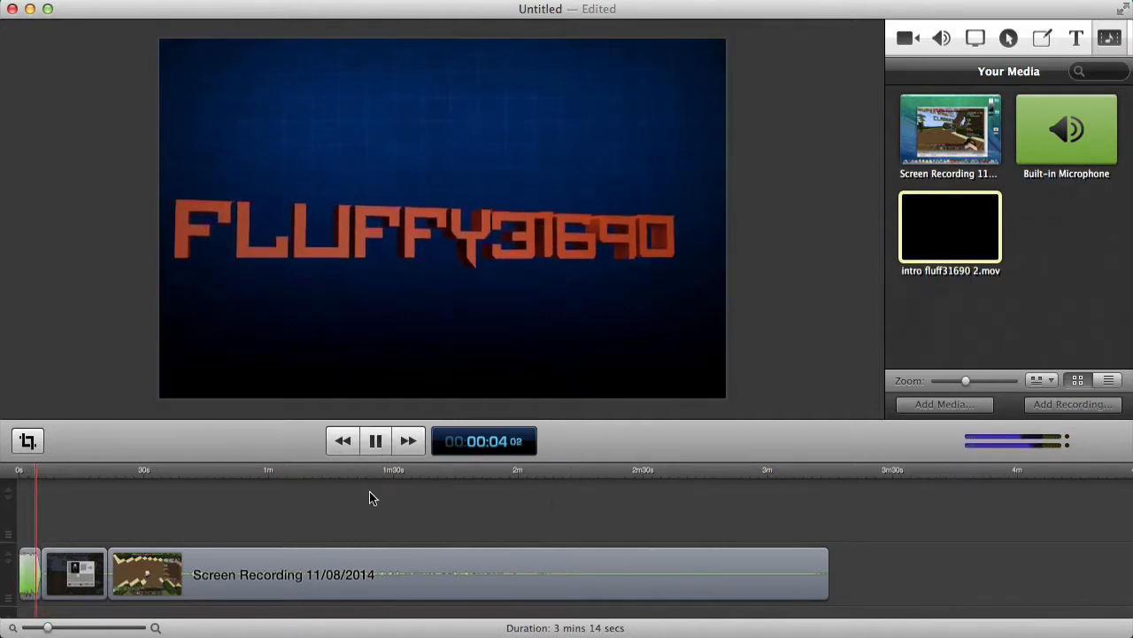
left_click(377, 440)
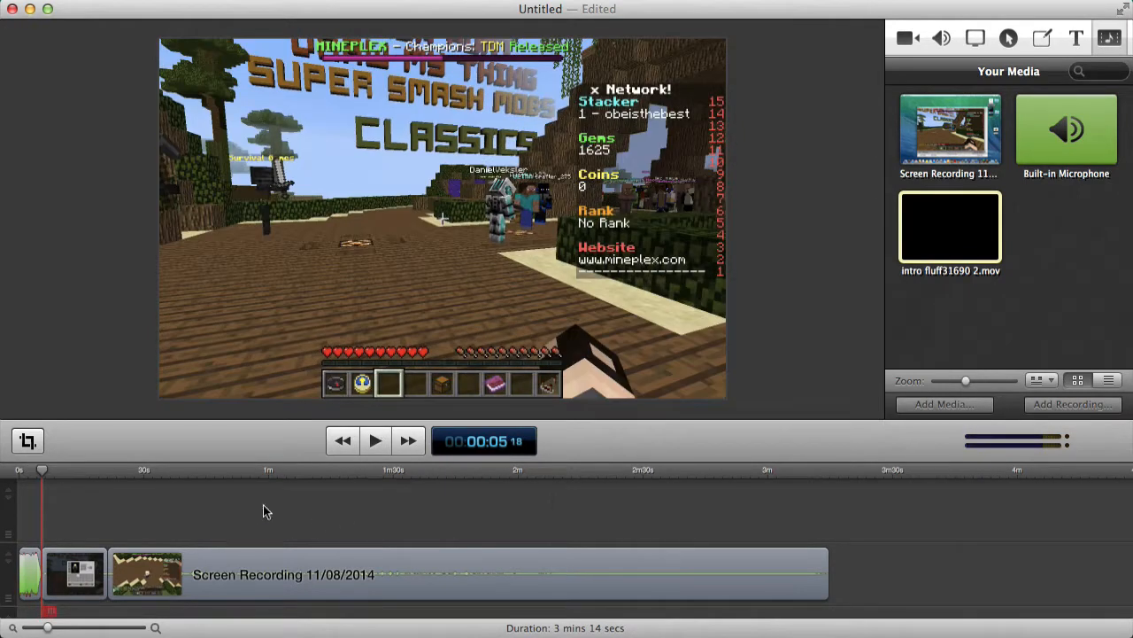
left_click_drag(45, 471, 110, 560)
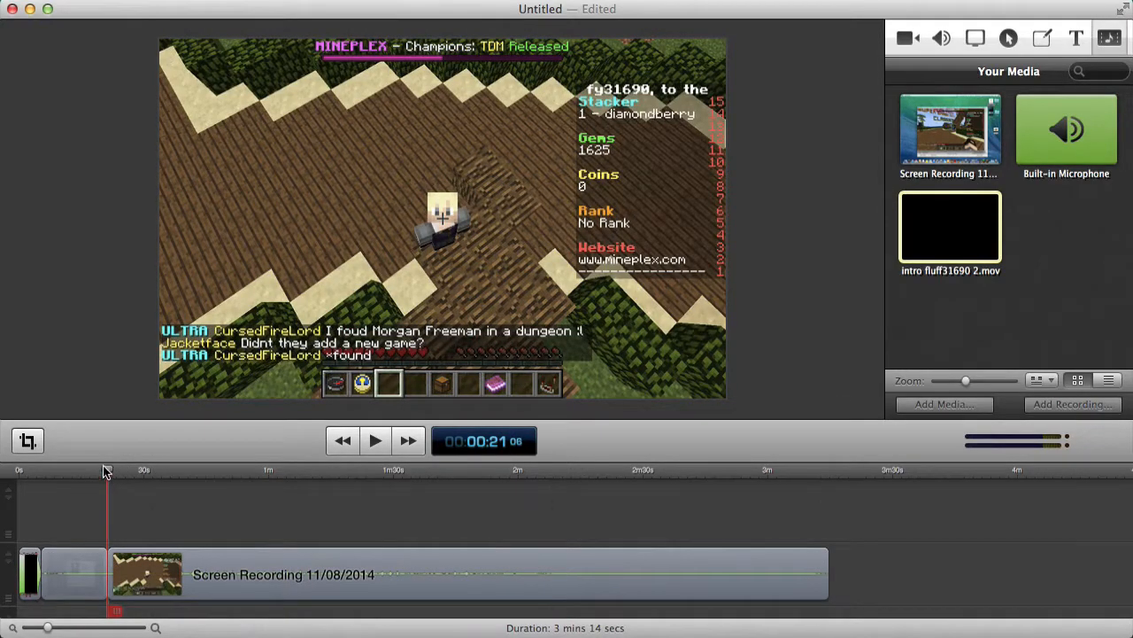
left_click_drag(105, 471, 659, 470)
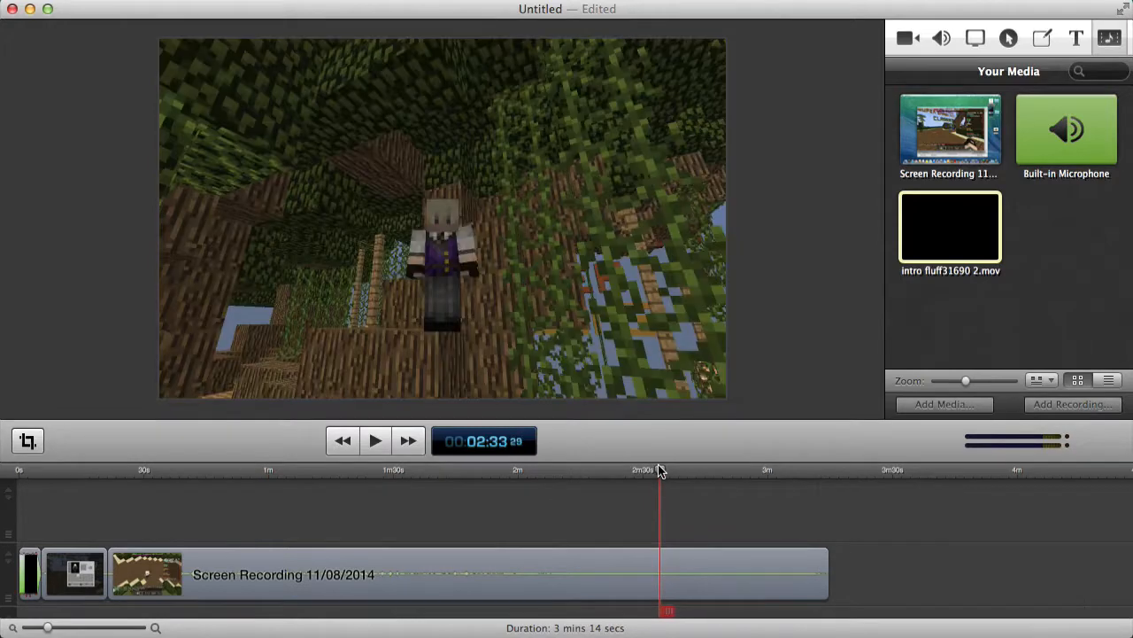
Split the gameplay at 2:33, delete the earlier footage, and return the playhead to 0:21.
right_click(680, 570)
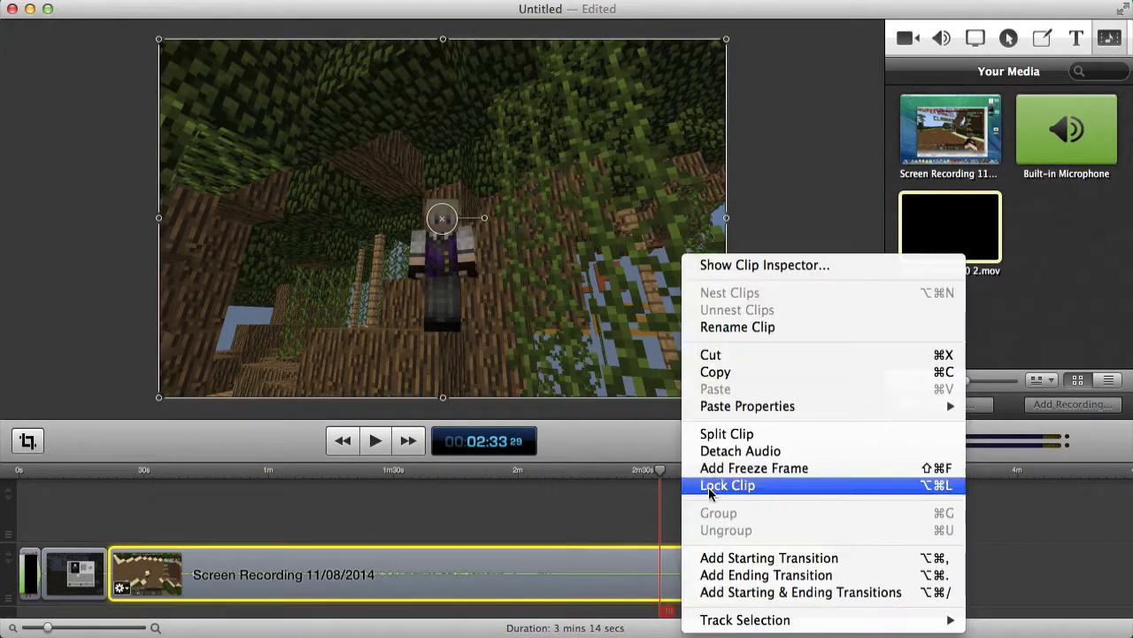
left_click(728, 436)
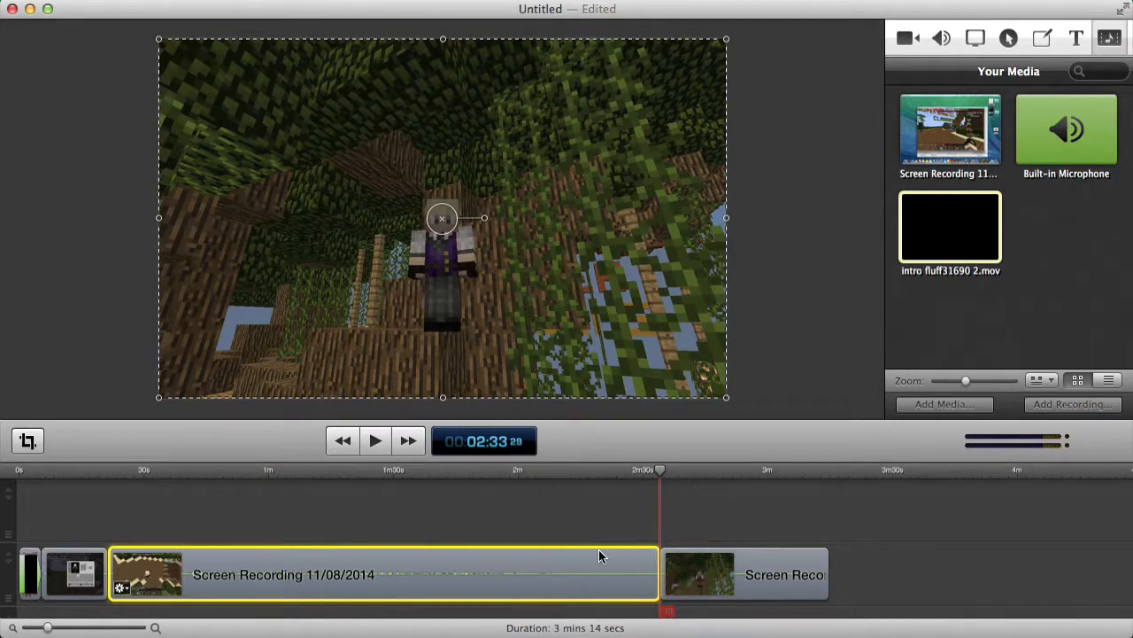
key("Delete")
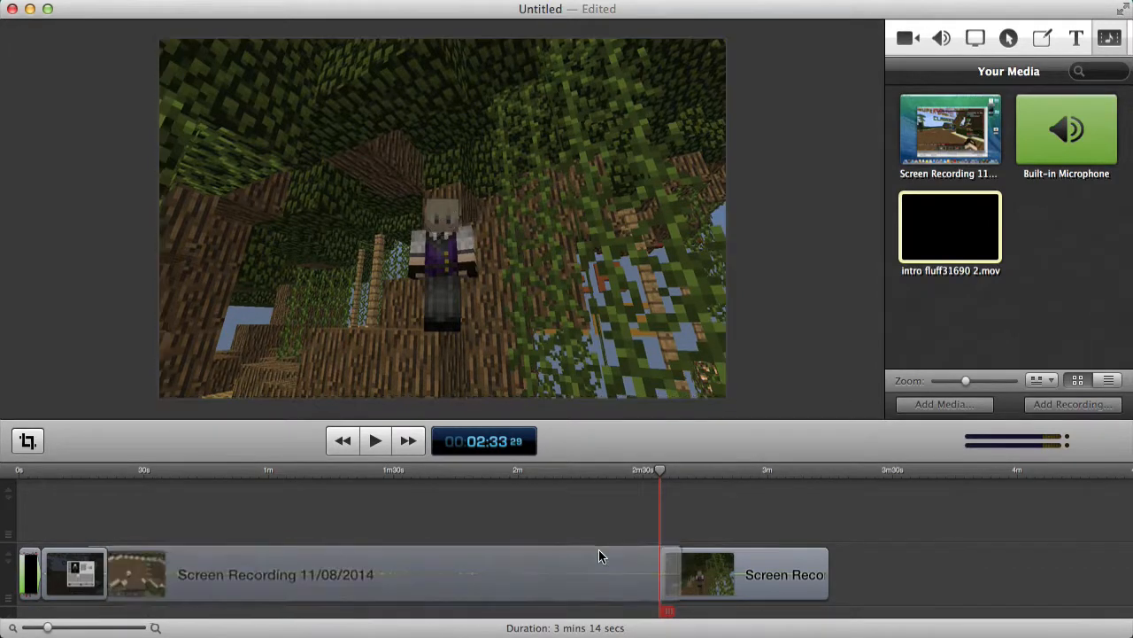
left_click(106, 472)
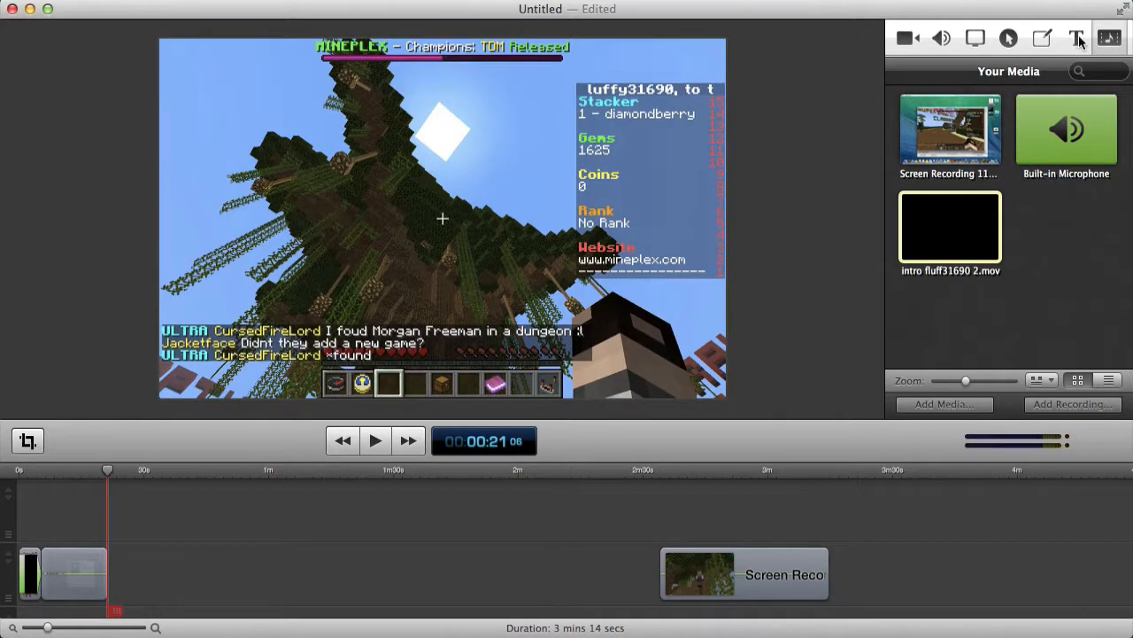
Add a text box at 0:21 and widen it across the frame.
left_click(1079, 38)
left_click(1009, 400)
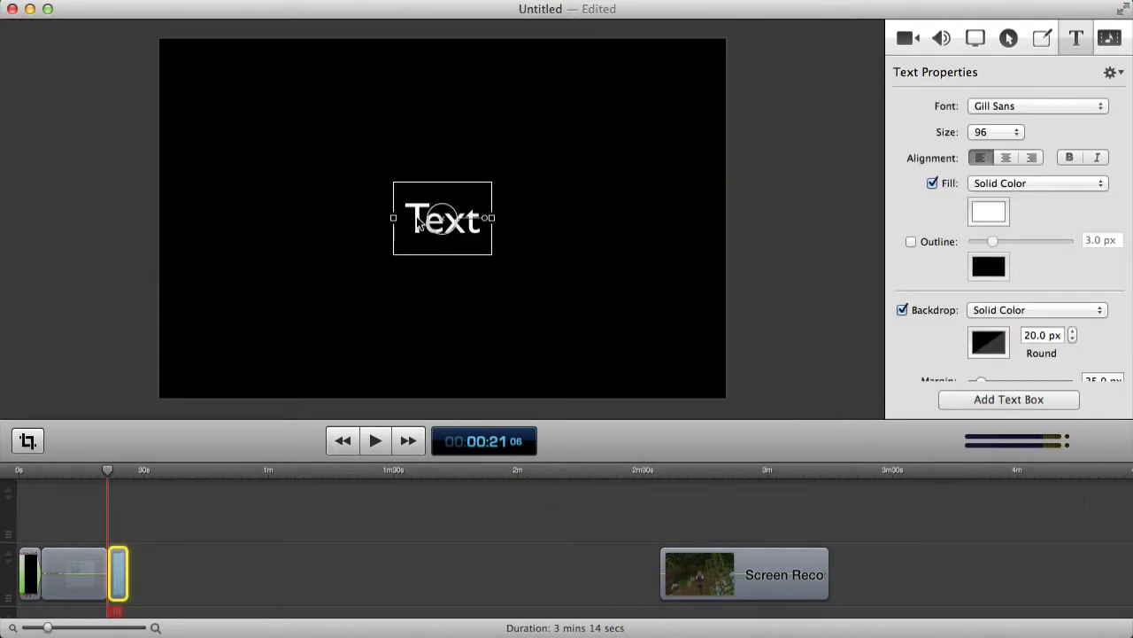
left_click_drag(389, 224, 339, 225)
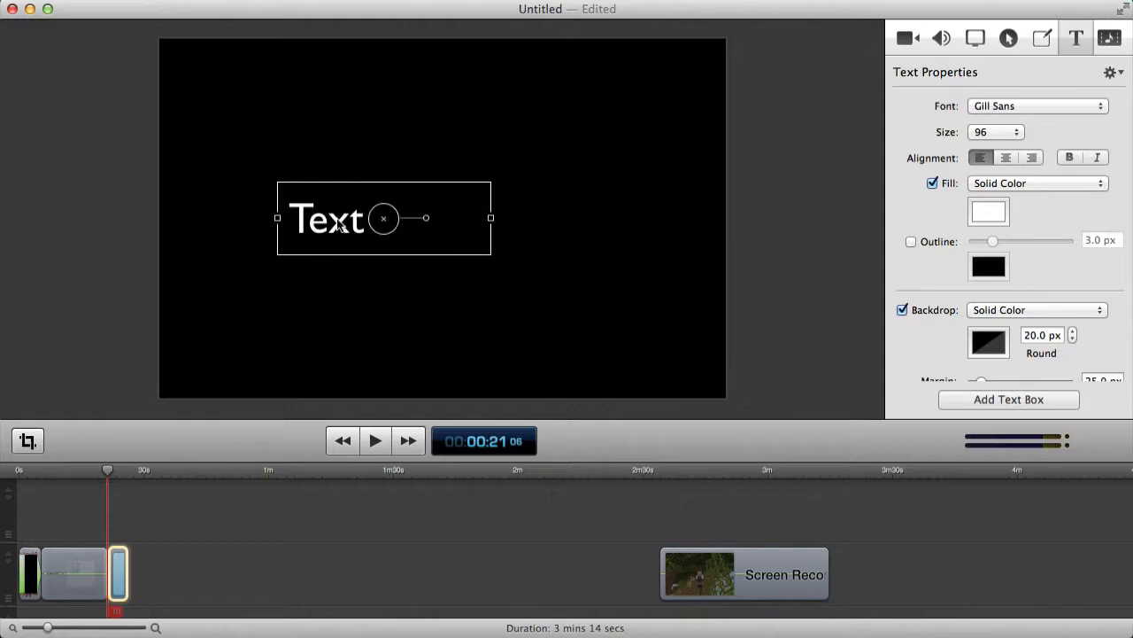
left_click_drag(490, 218, 671, 222)
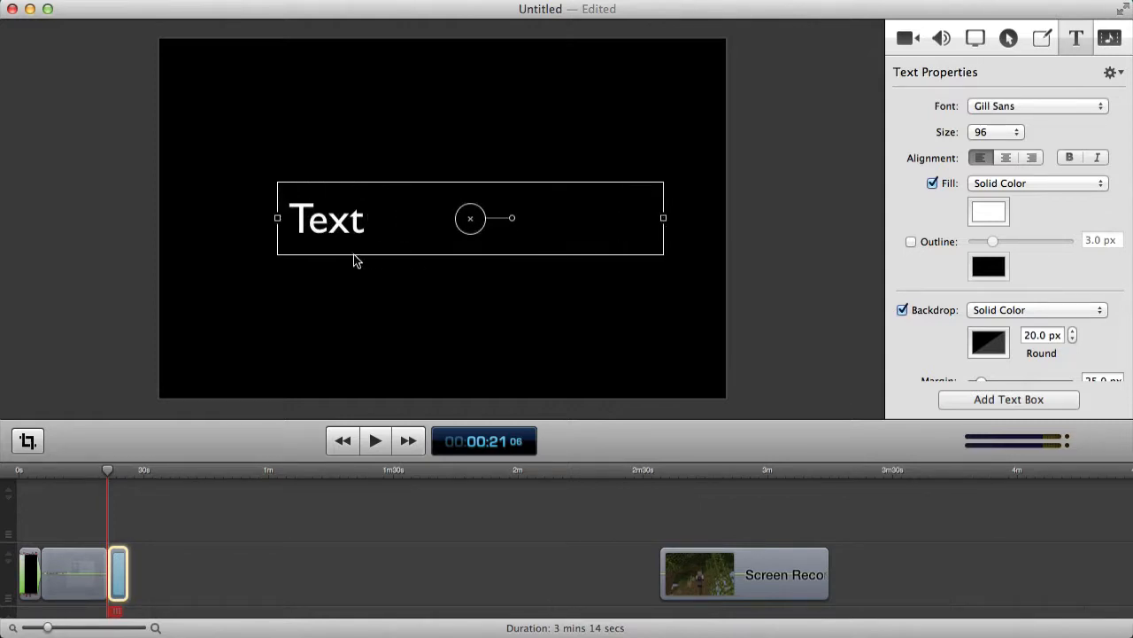
Replace the placeholder with 'About 3 minuites of climbing later...'.
left_click(296, 224)
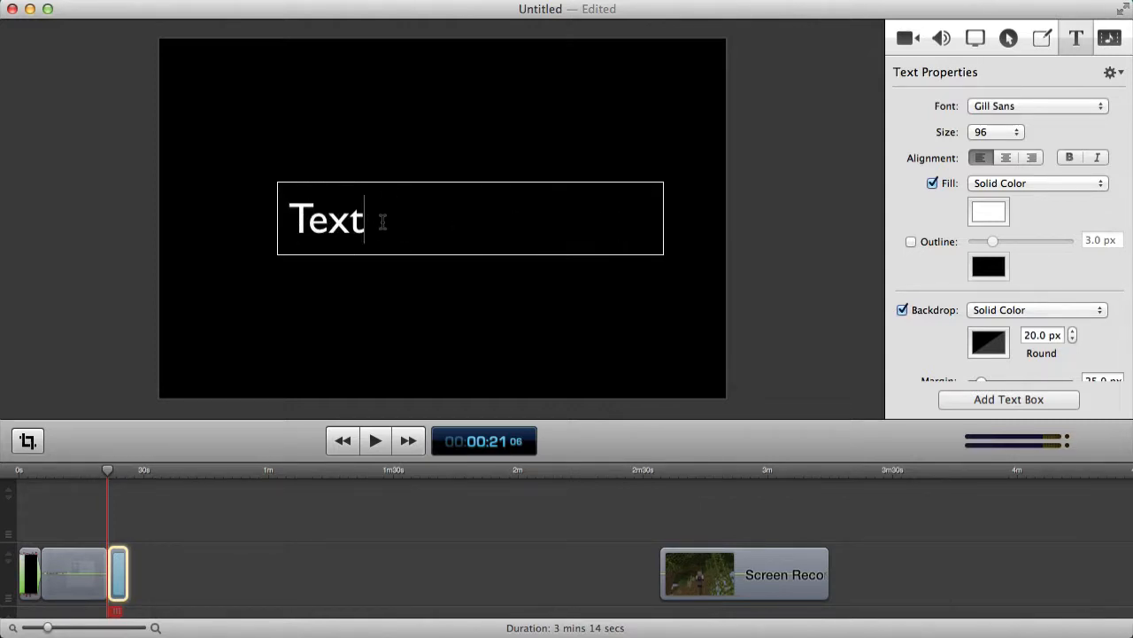
key("BackSpace")
key("BackSpace")
key("BackSpace")
key("BackSpace")
type("Ab")
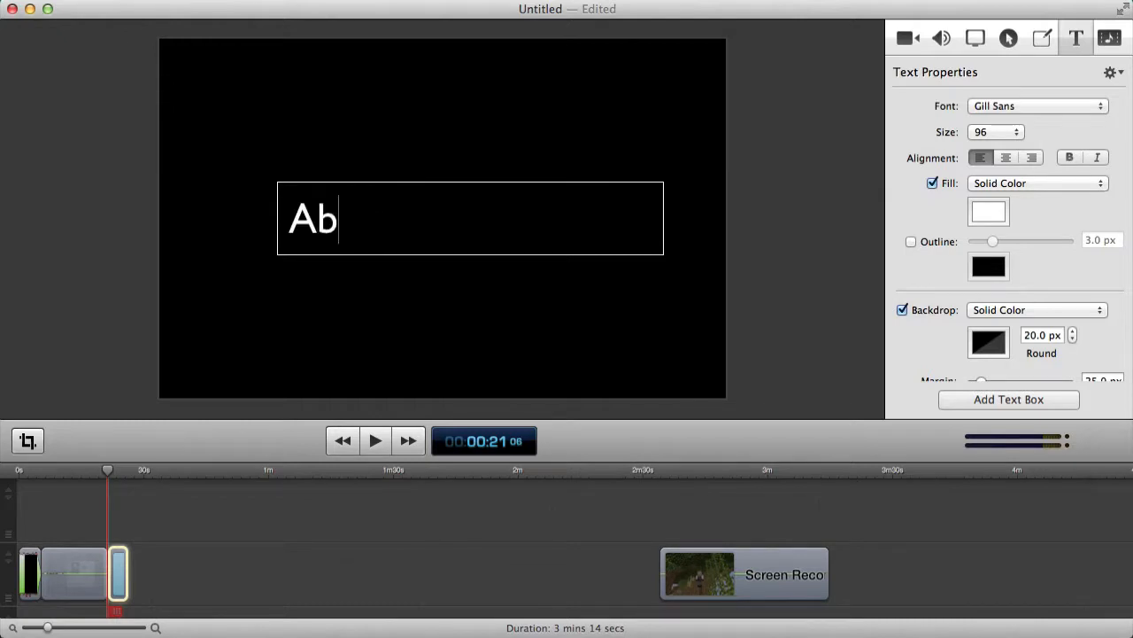
type("out 3 m")
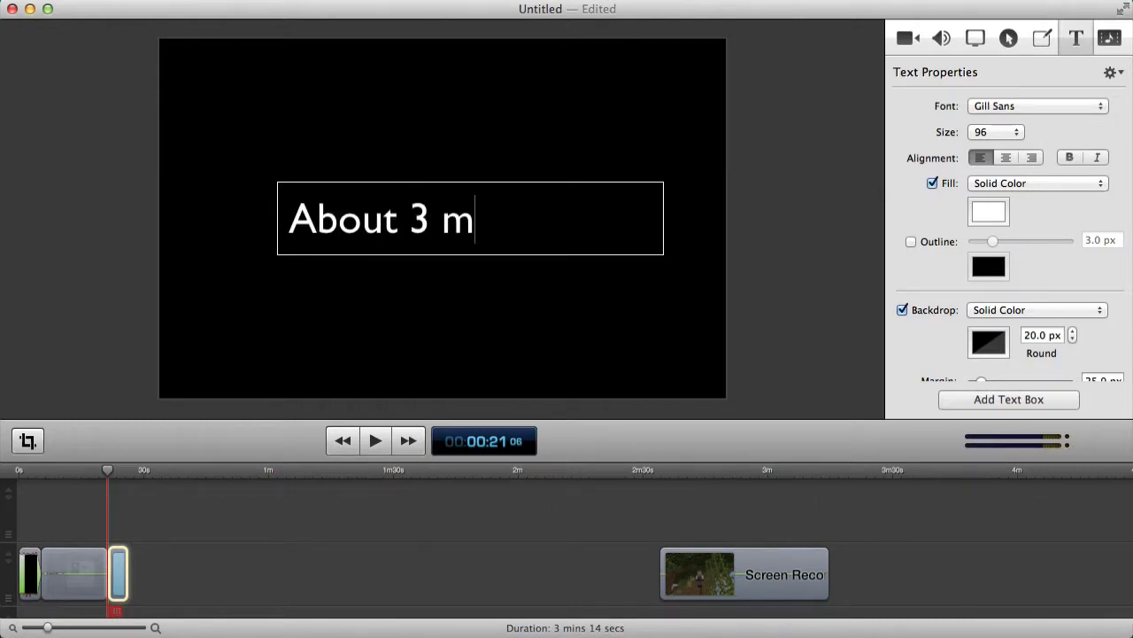
type("inuites")
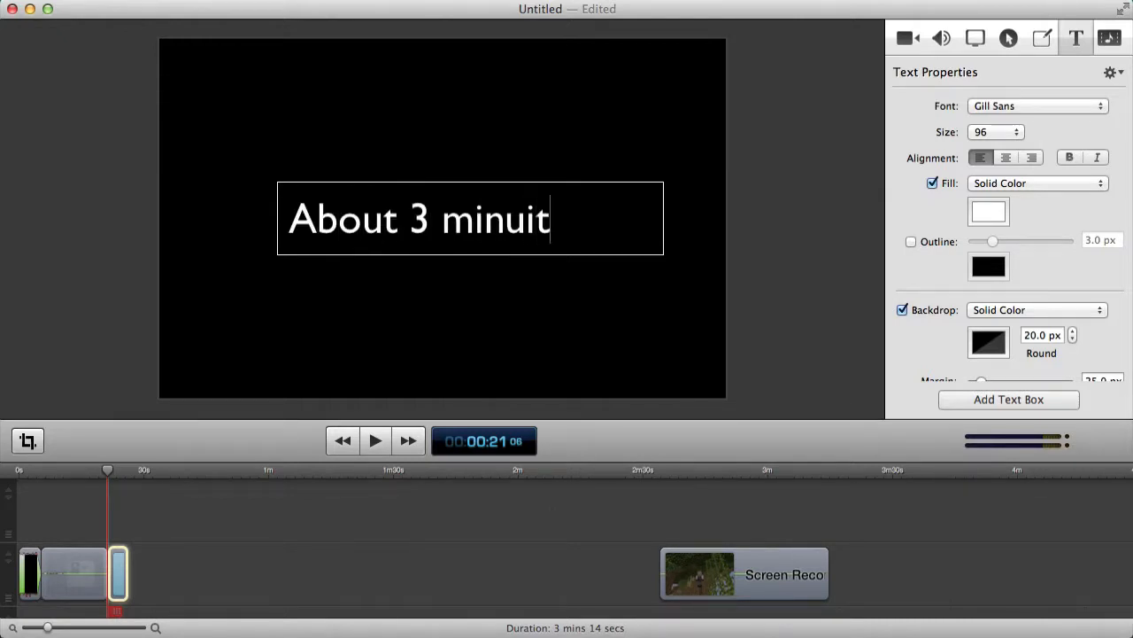
key("BackSpace")
key("BackSpace")
type("es o")
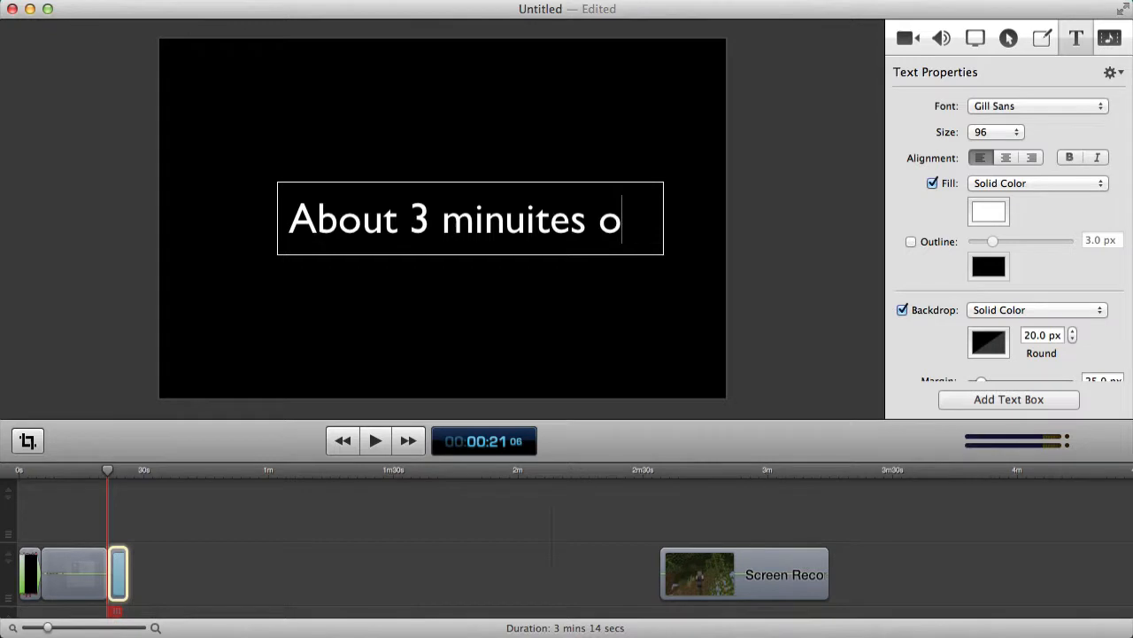
key("BackSpace")
key("BackSpace")
key("BackSpace")
type("s of")
type("clim")
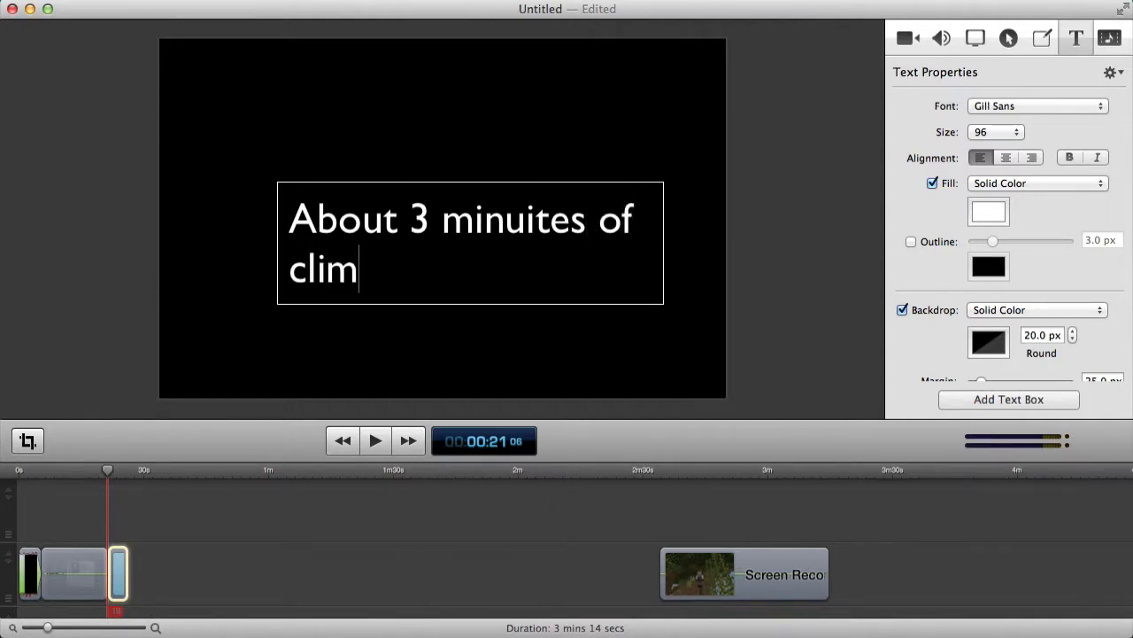
type("bing l")
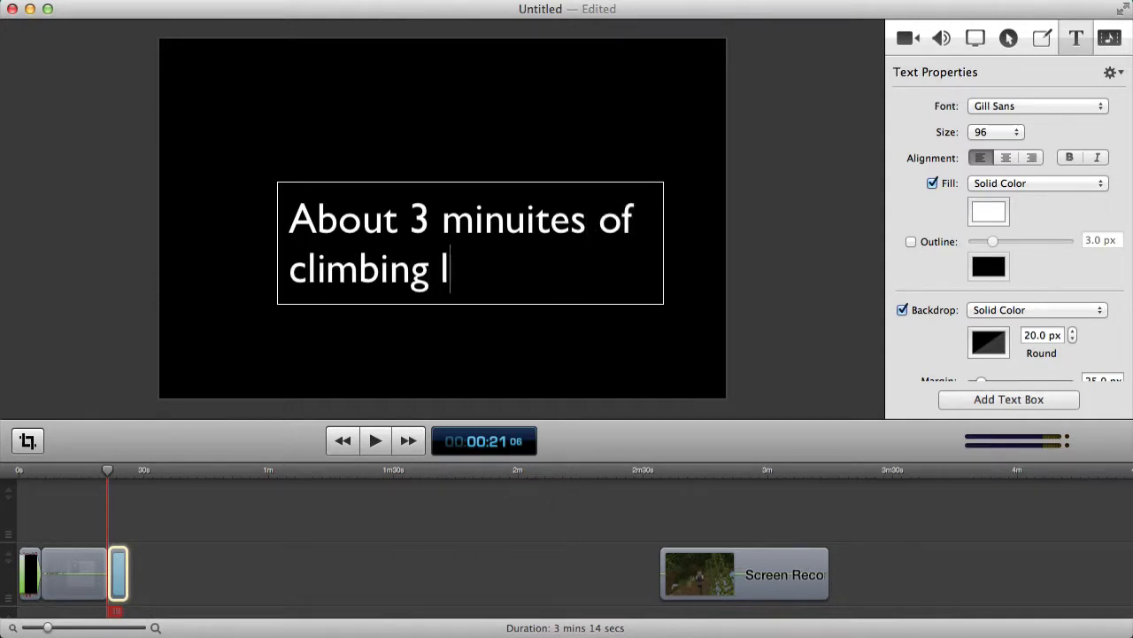
type("ater...")
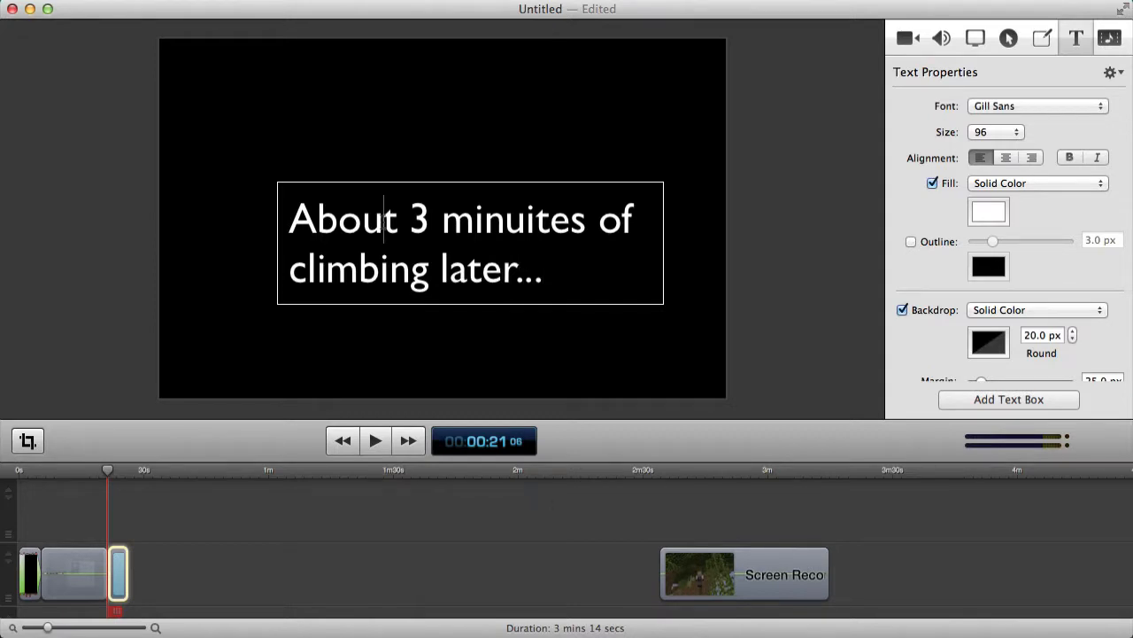
left_click(345, 505)
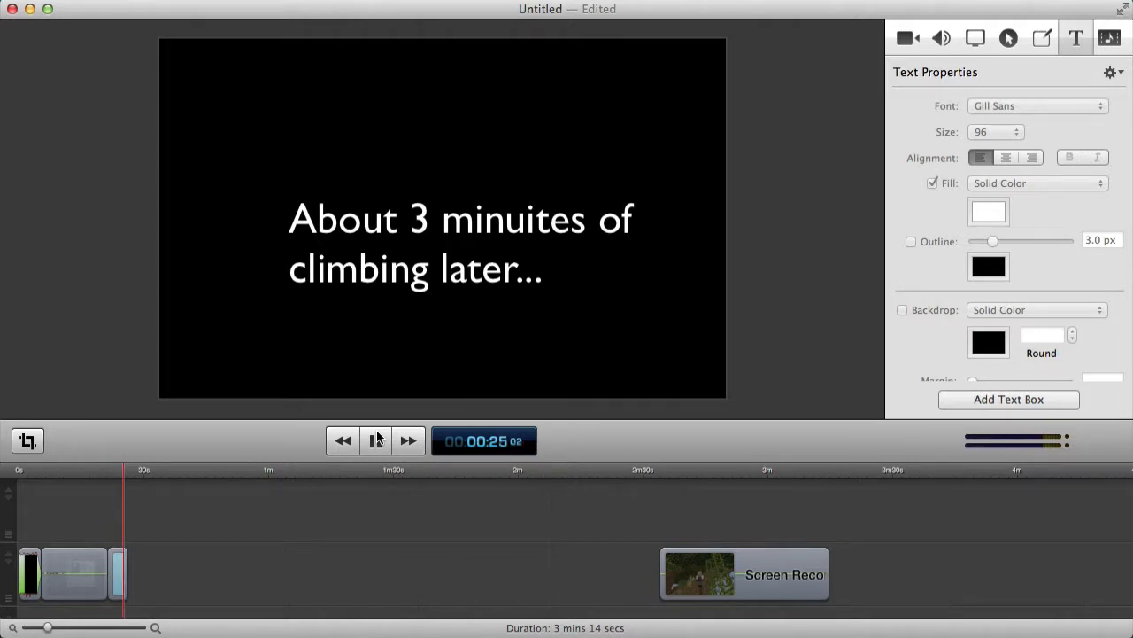
Split the title card at the playhead, slide the remaining gameplay up behind it, and preview from 0:18.
right_click(116, 571)
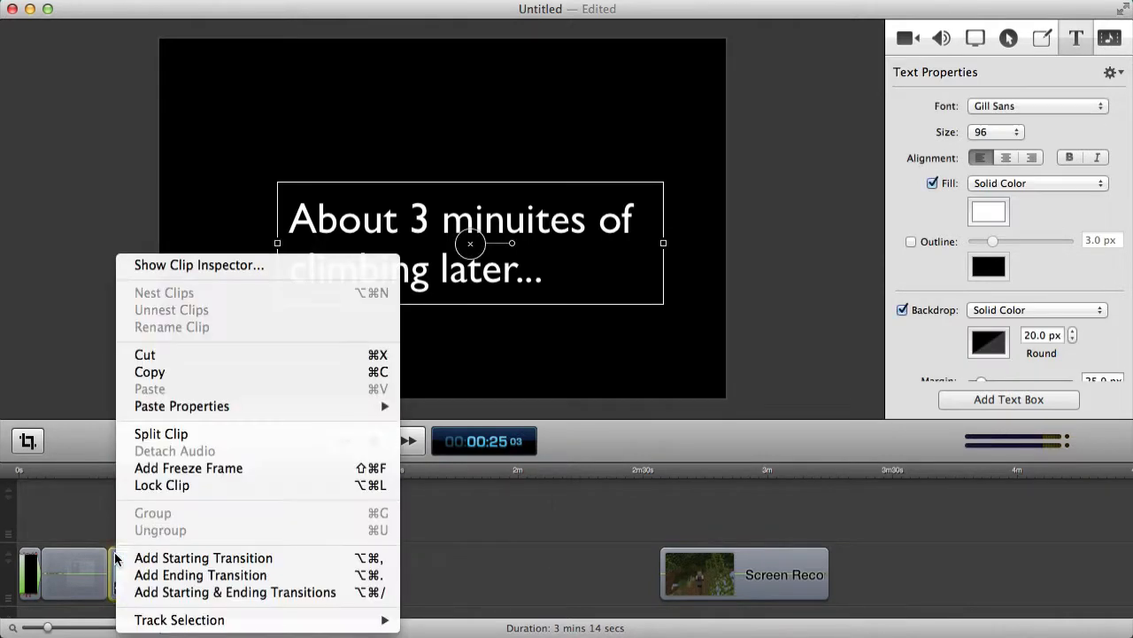
left_click(181, 433)
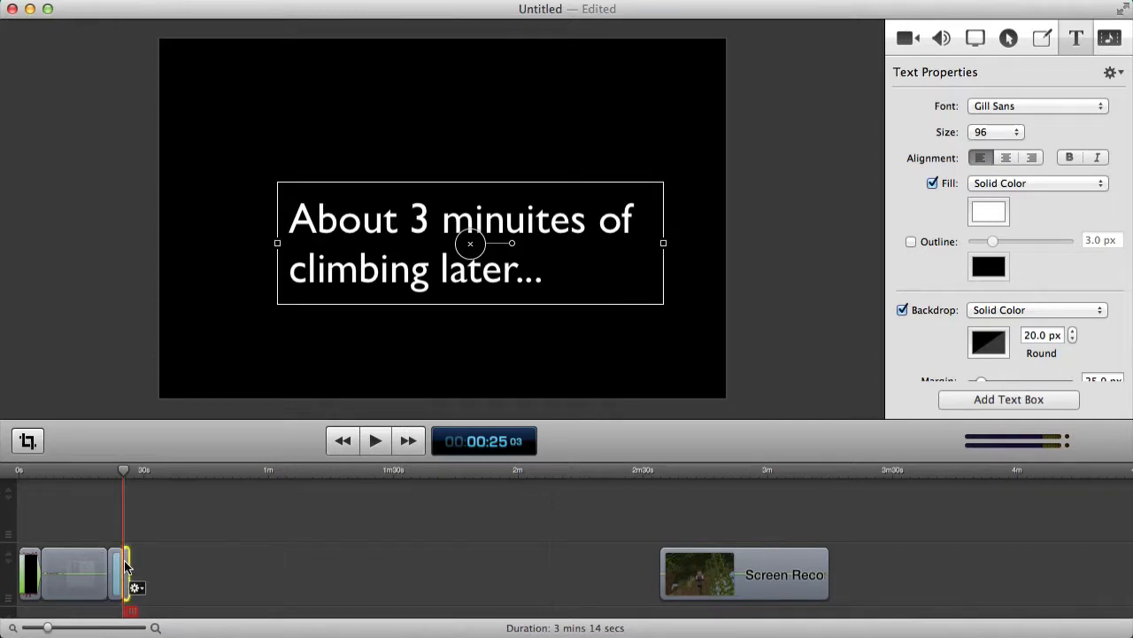
left_click(507, 534)
left_click_drag(706, 558, 157, 561)
left_click(96, 474)
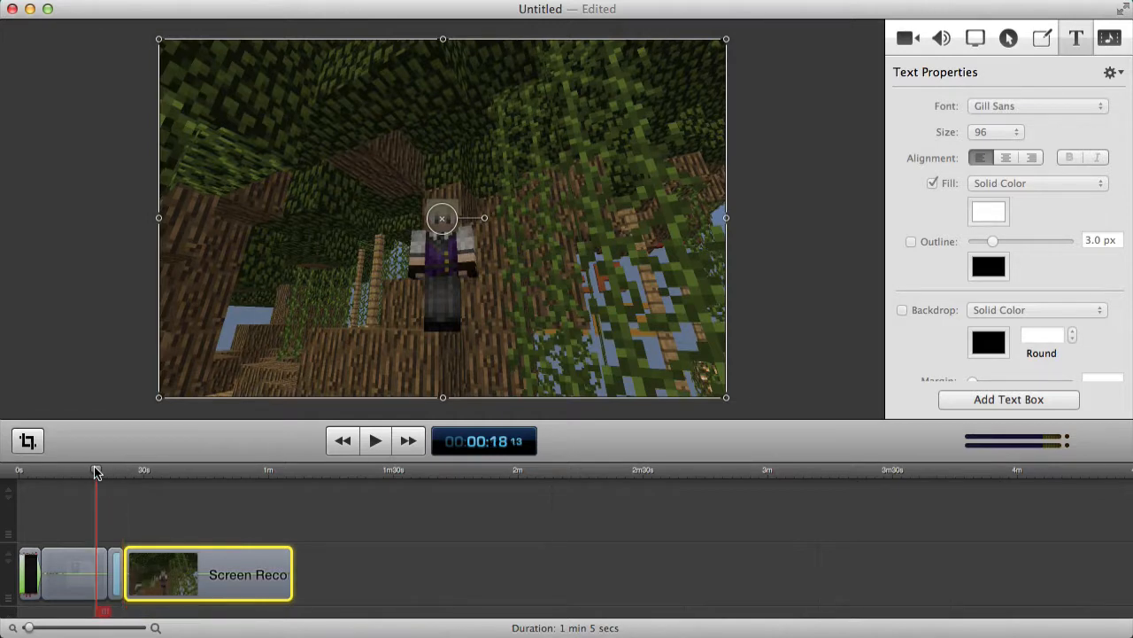
left_click(377, 440)
left_click(427, 556)
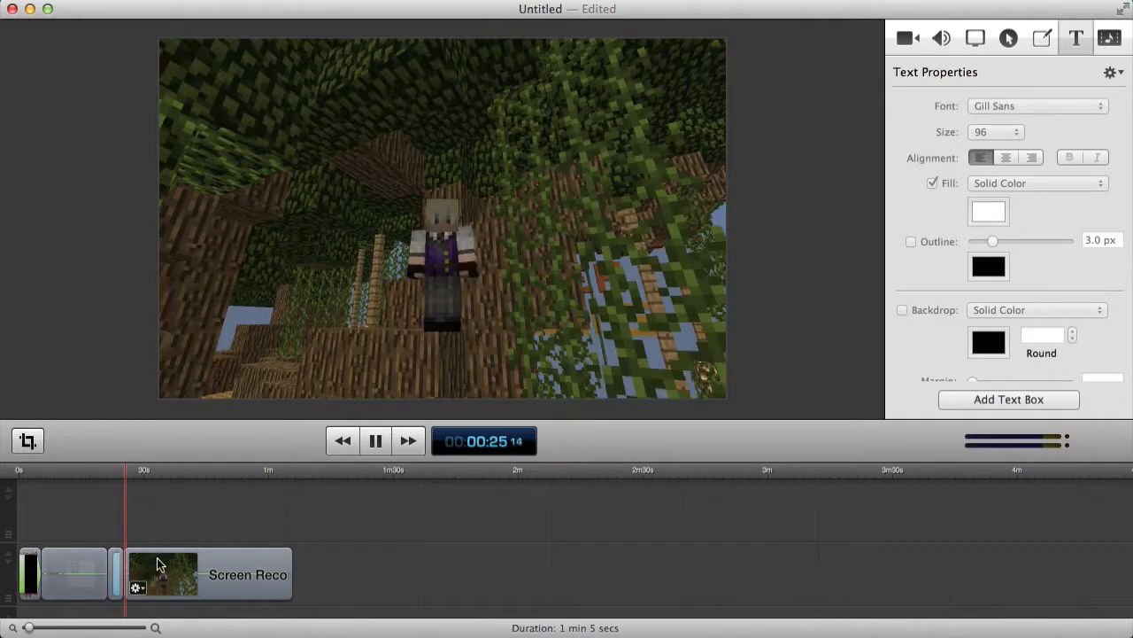
Set the title card's transition to Cross Dissolve and preview it from 0:18.
left_click(86, 568)
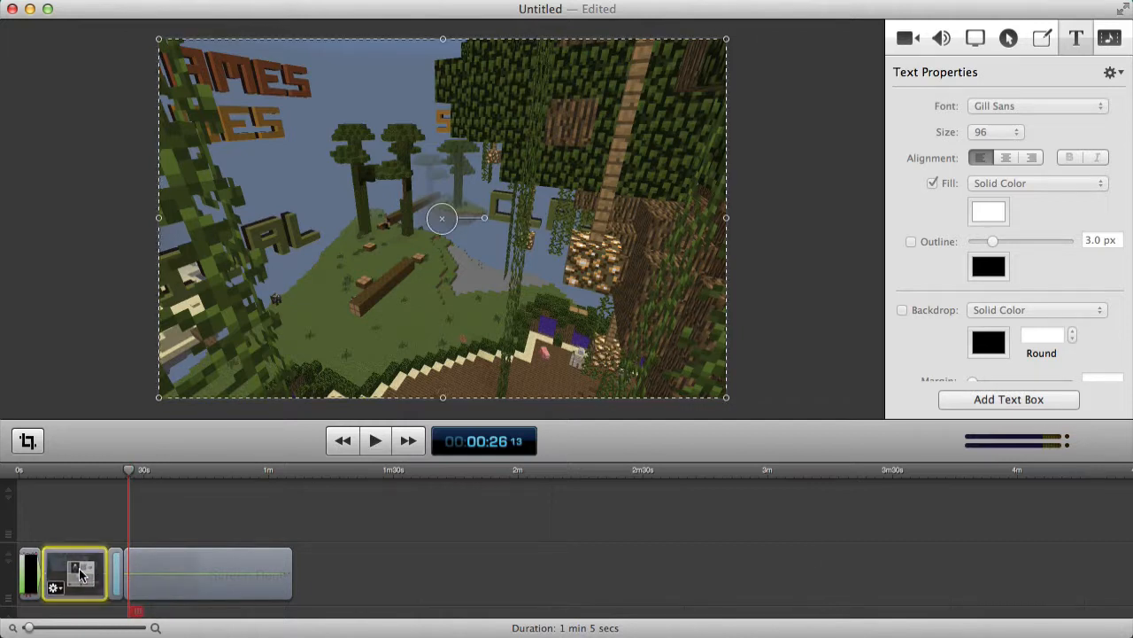
left_click_drag(86, 567, 98, 568)
left_click(110, 569)
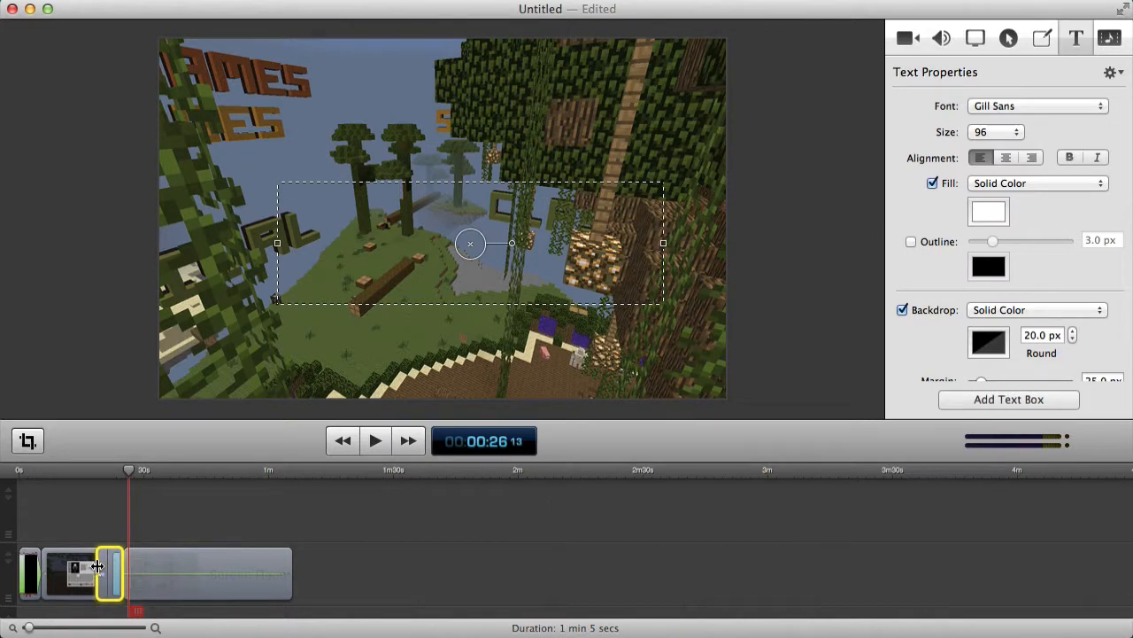
right_click(100, 571)
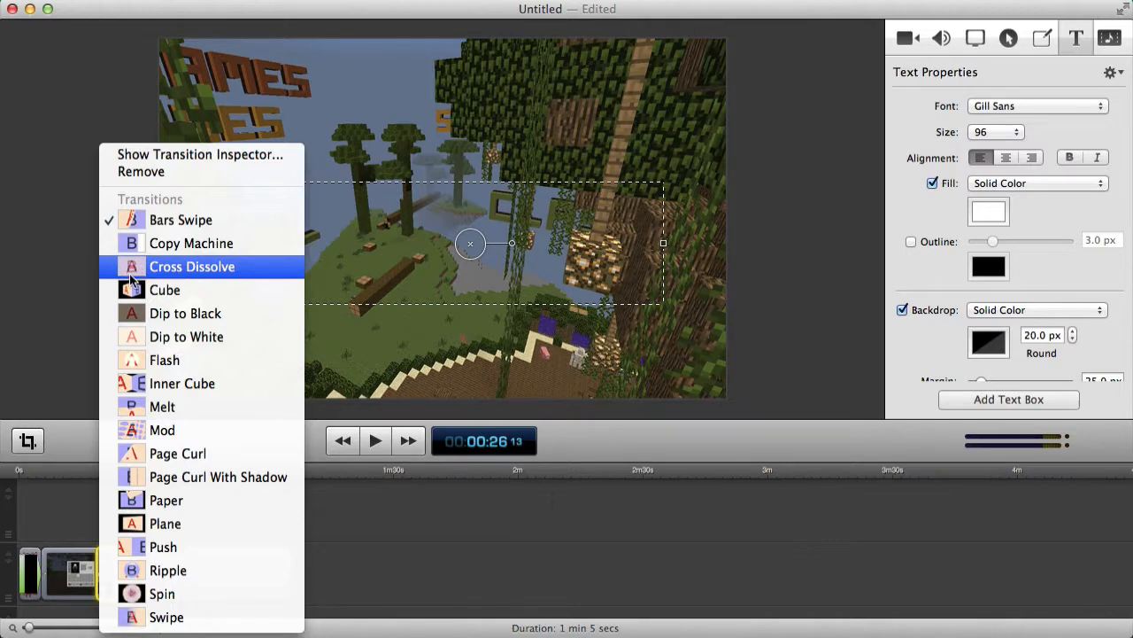
left_click(133, 267)
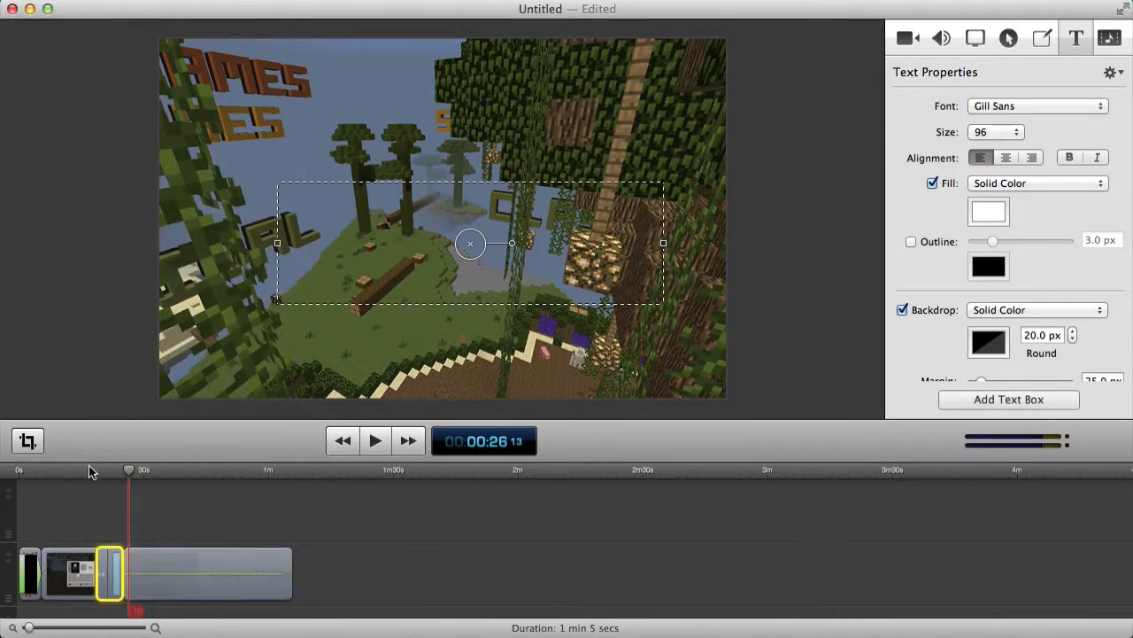
left_click(91, 471)
left_click(375, 440)
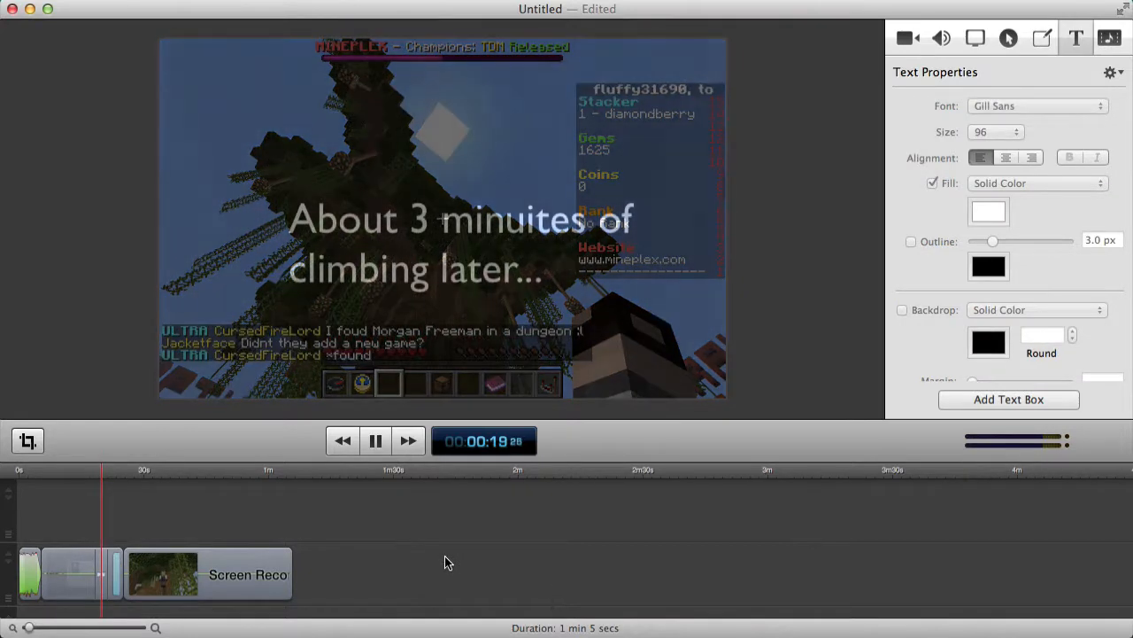
left_click(374, 442)
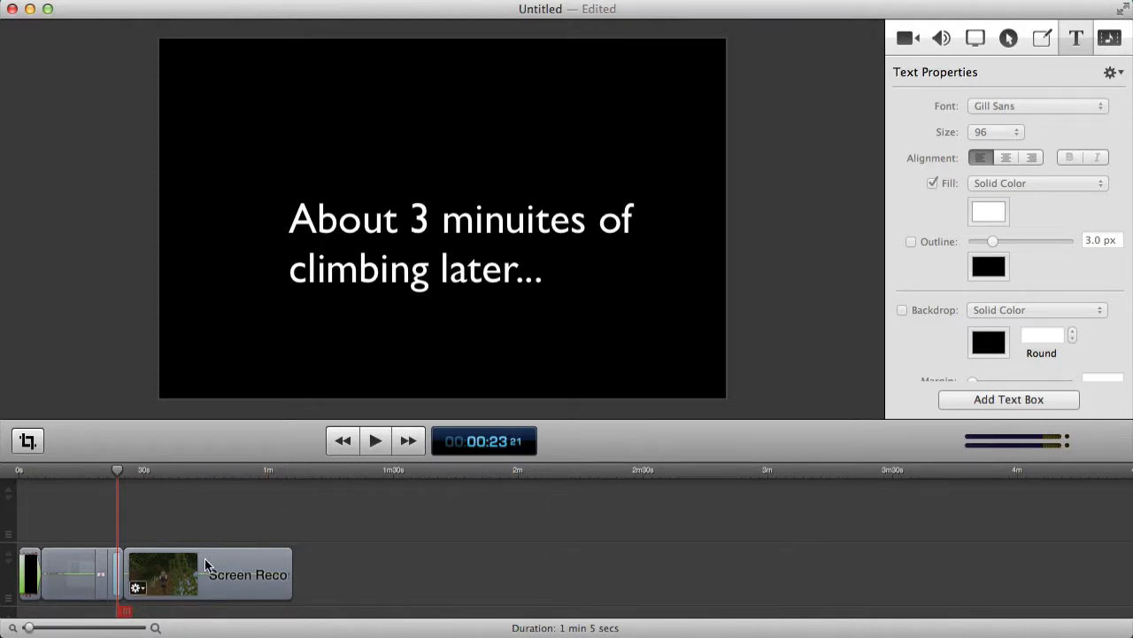
Reposition the gameplay clip, reapply Cross Dissolve to the title card, and preview from 0:25.
left_click_drag(185, 572, 134, 565)
left_click(116, 565)
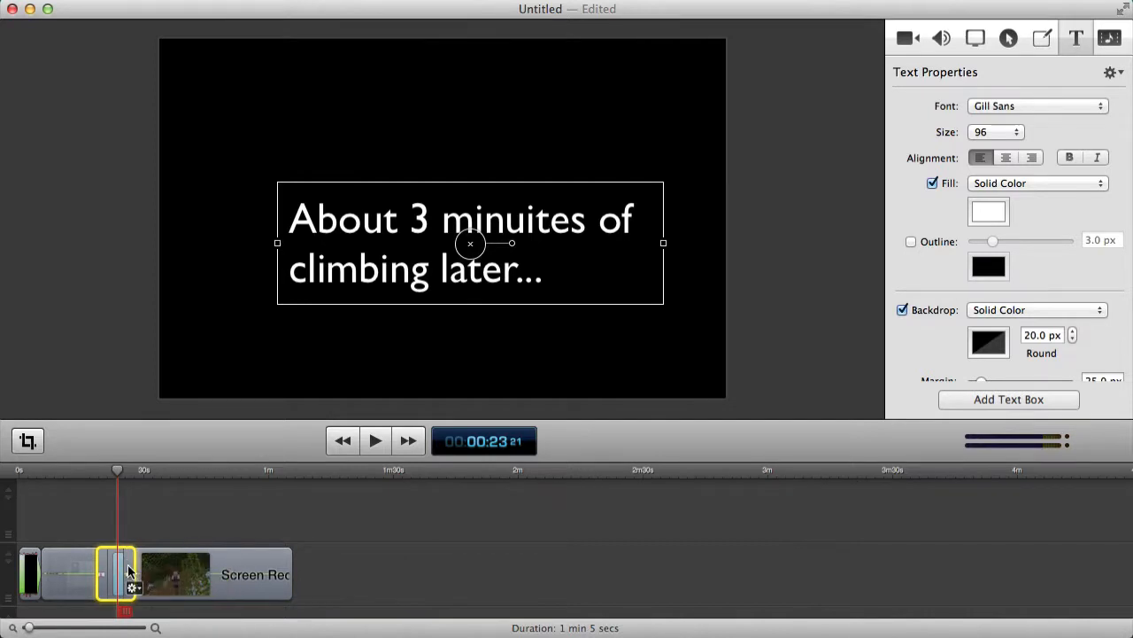
left_click(129, 571)
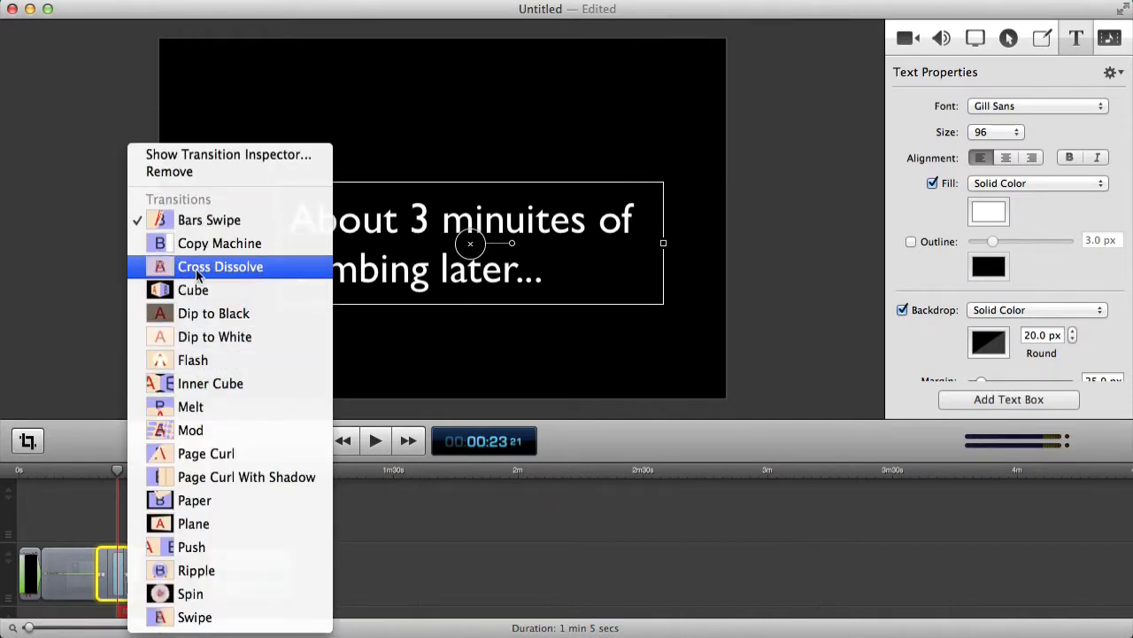
left_click(197, 266)
left_click(124, 472)
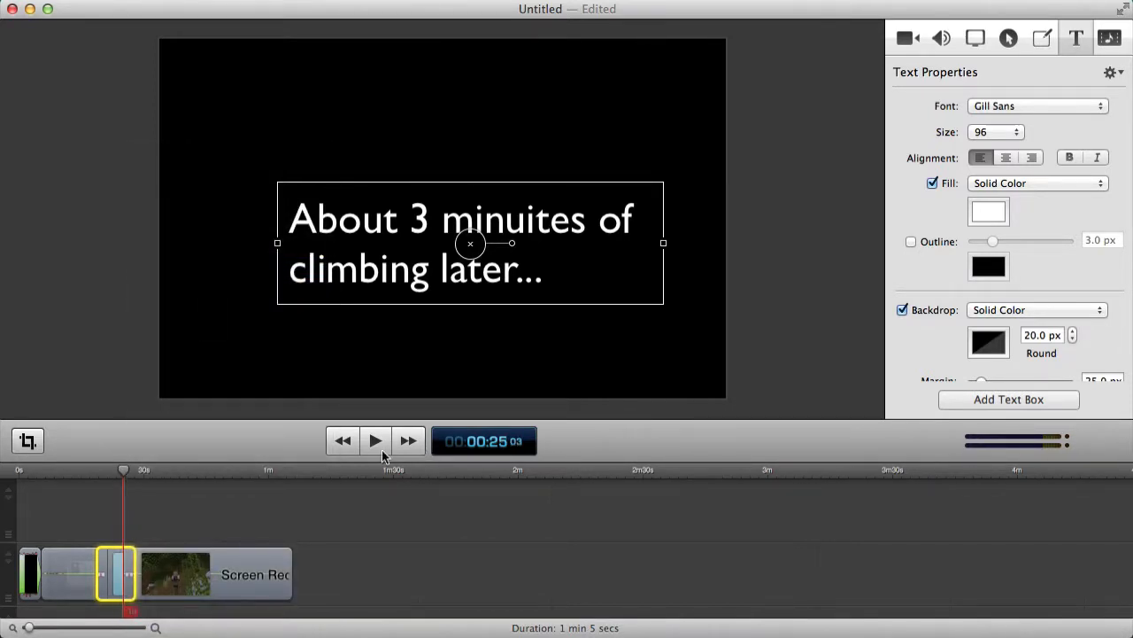
left_click(379, 447)
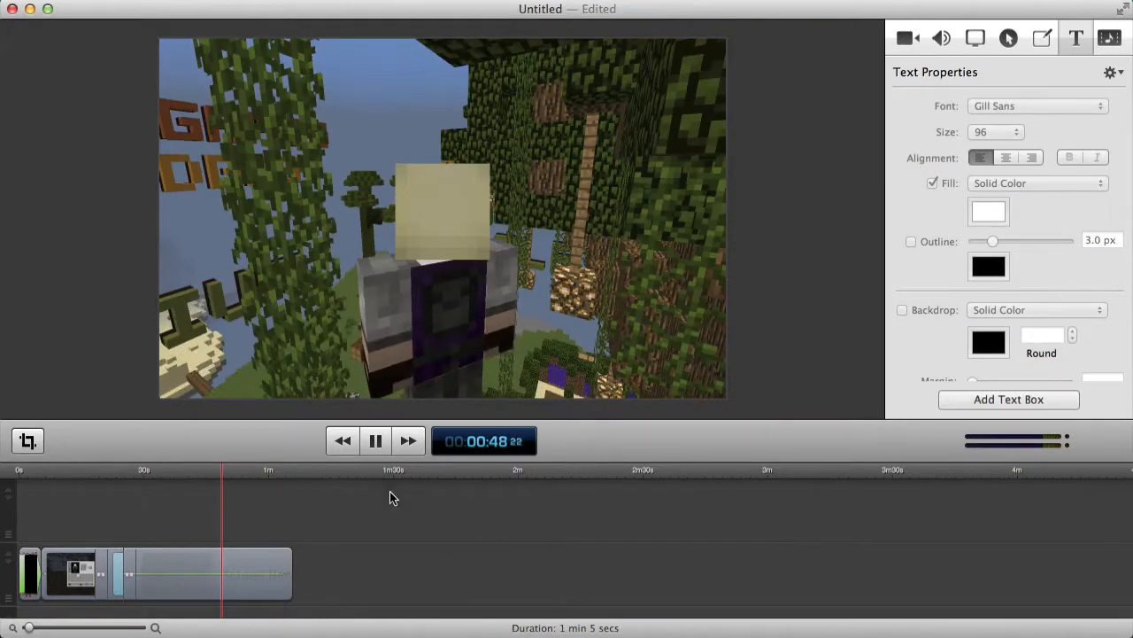
Split the gameplay at 0:47 and 0:50 and delete the piece between.
left_click(374, 440)
left_click_drag(217, 461, 216, 471)
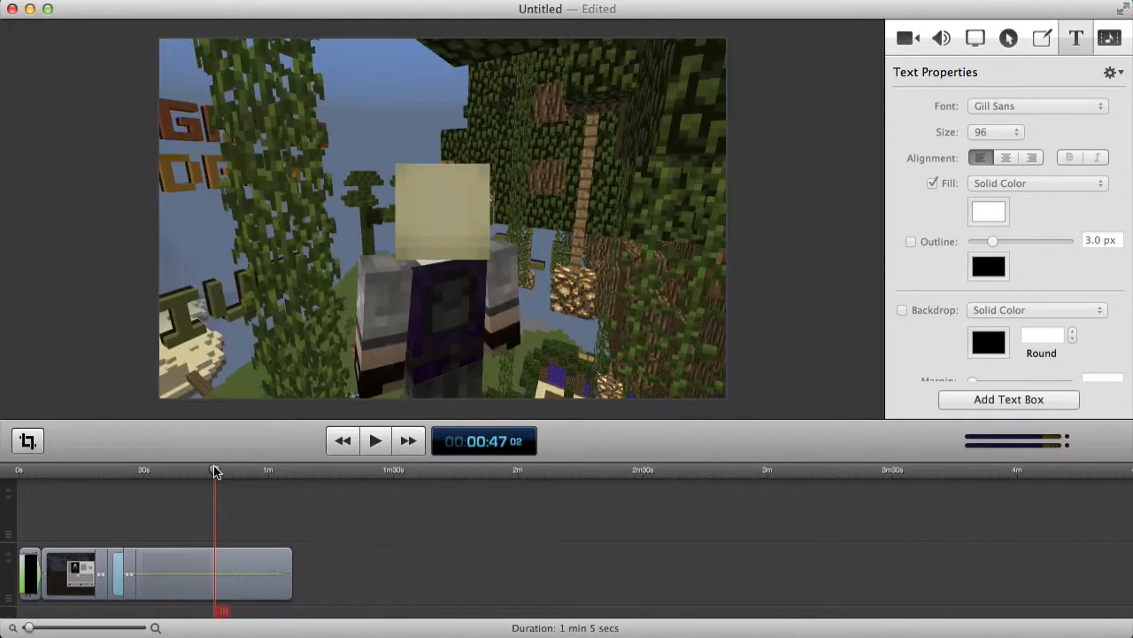
right_click(226, 556)
left_click(283, 433)
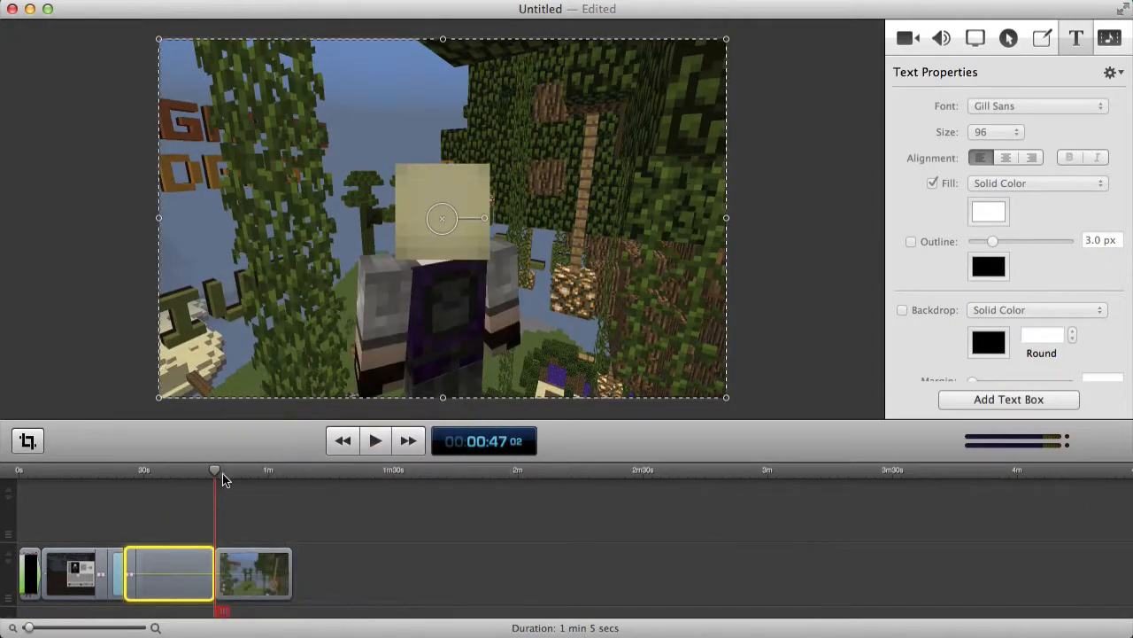
left_click_drag(221, 472, 226, 472)
right_click(239, 580)
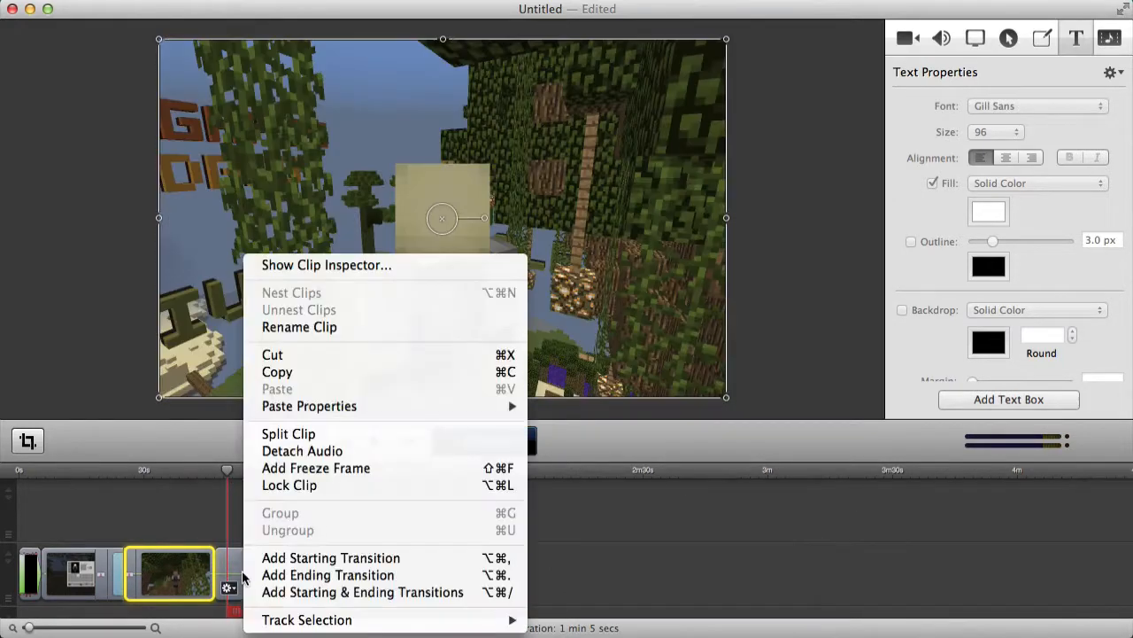
left_click(287, 433)
key("Delete")
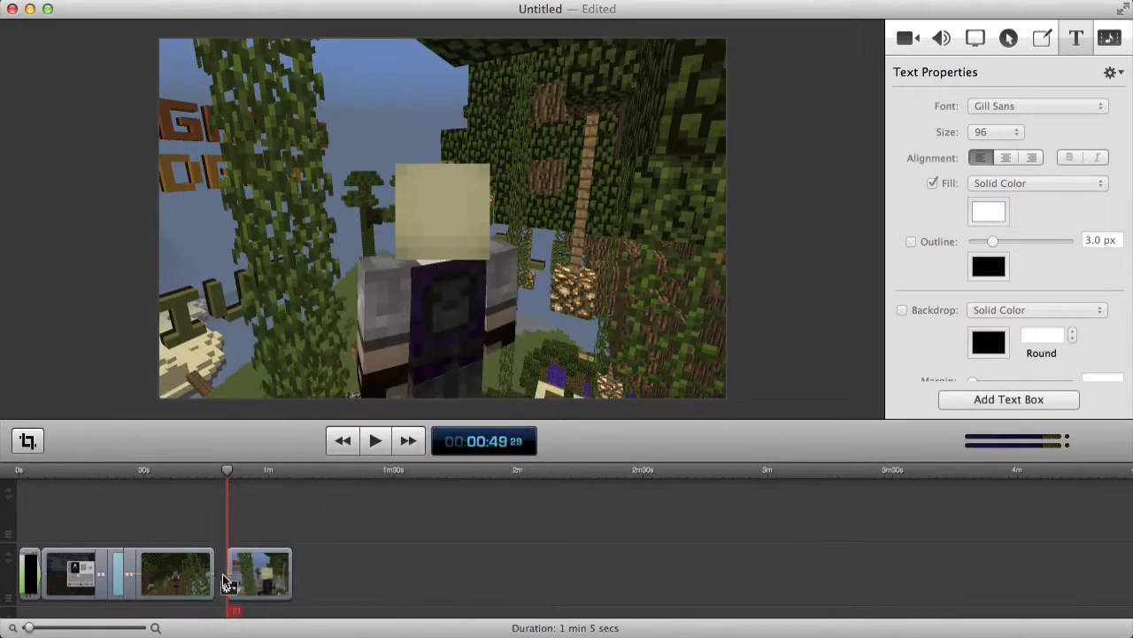
Play back from 0:44 to check the cut.
left_click(227, 580)
left_click(214, 475)
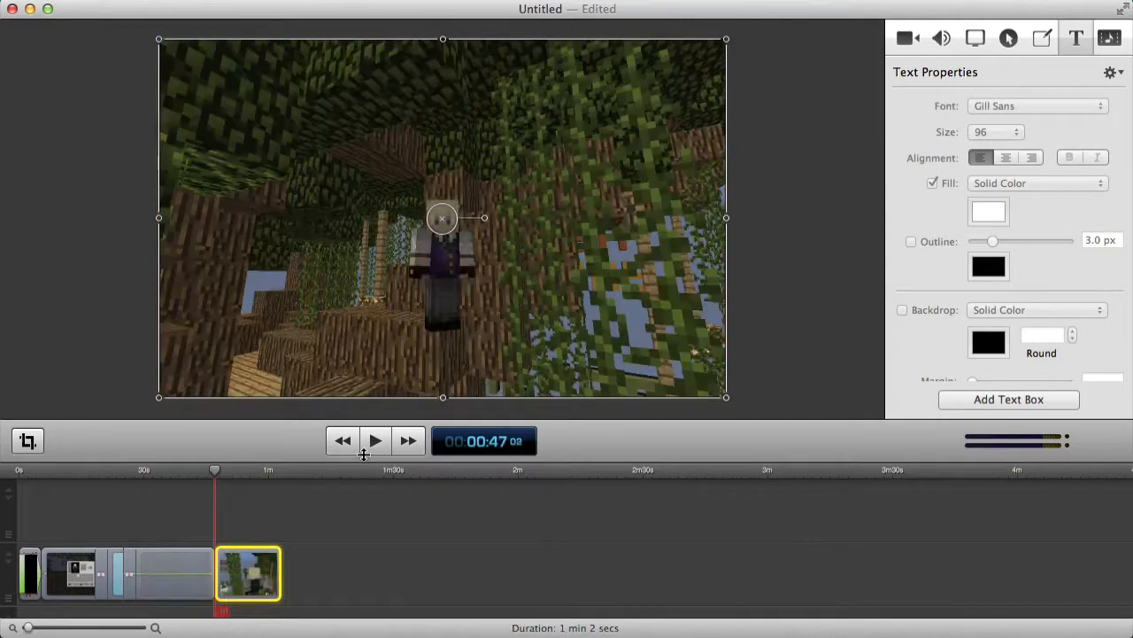
left_click(208, 472)
left_click(375, 440)
left_click(376, 512)
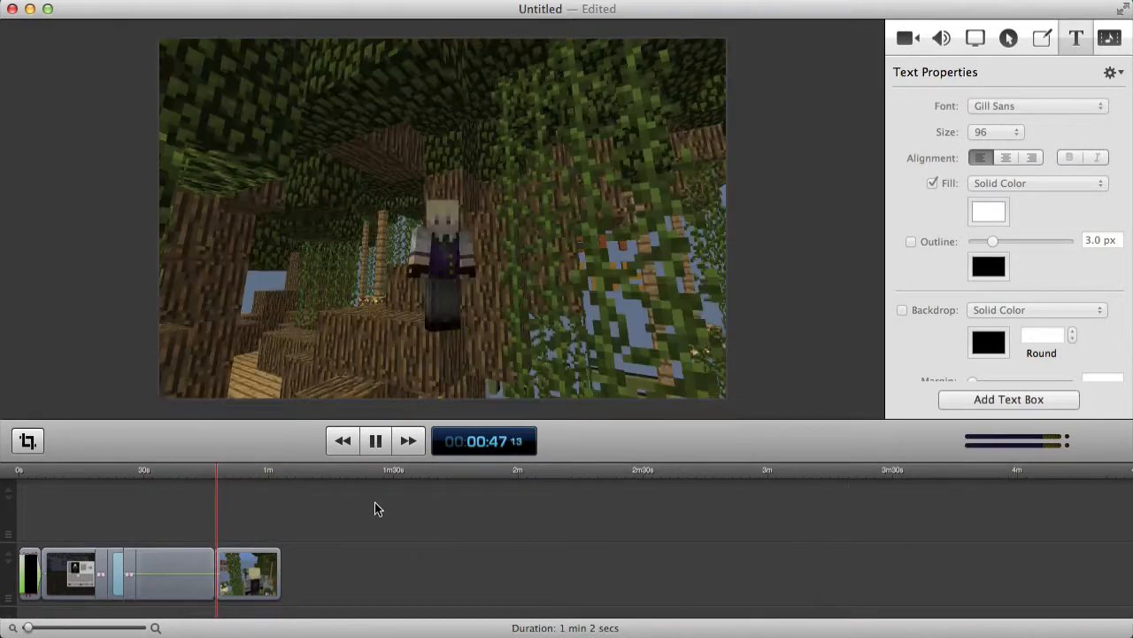
key("space")
Split out another unwanted piece near 0:44–0:47, delete it, and close the gap.
left_click(215, 470)
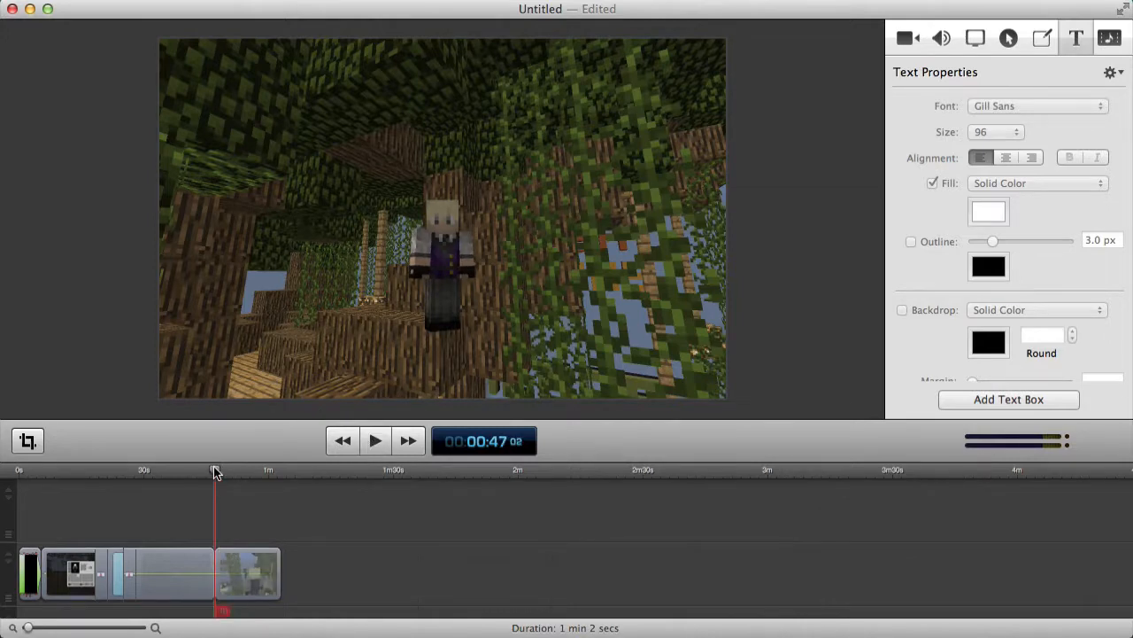
left_click_drag(206, 468, 223, 472)
right_click(228, 586)
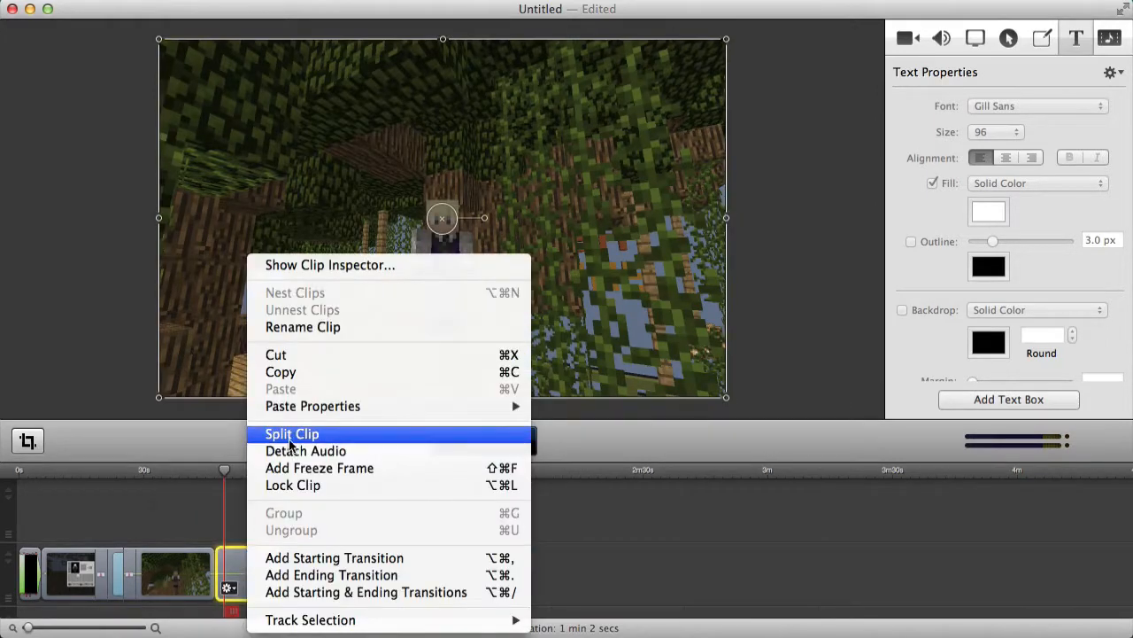
left_click(293, 434)
key("Delete")
left_click_drag(251, 559, 239, 558)
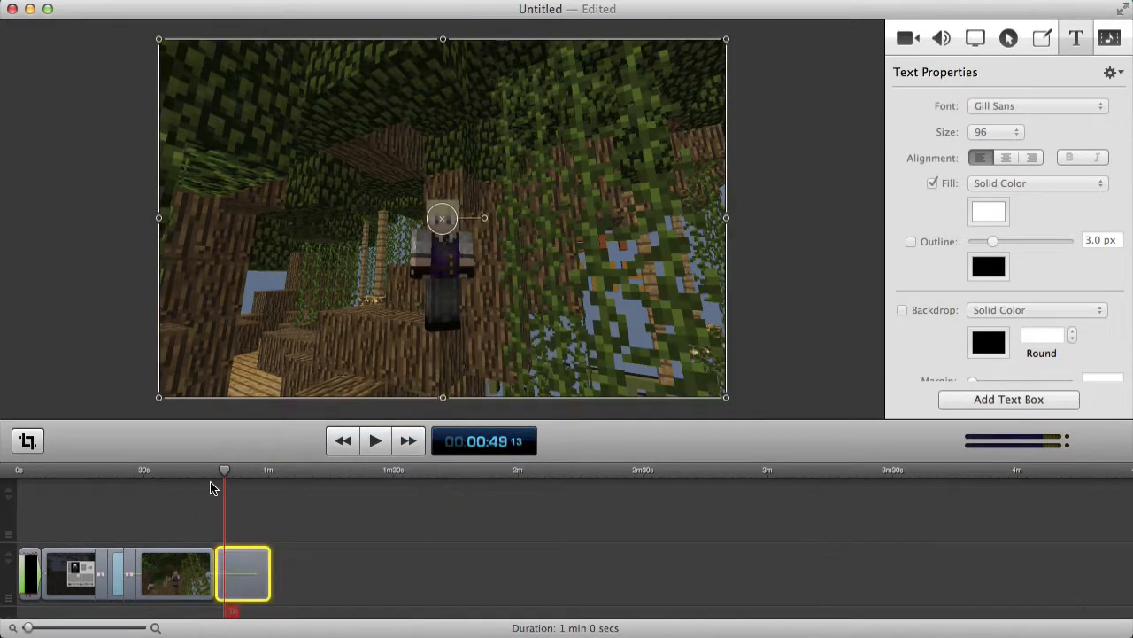
Split at 0:44, delete the leftover sliver, close the gap, and review from 0:41.
left_click(205, 475)
right_click(196, 555)
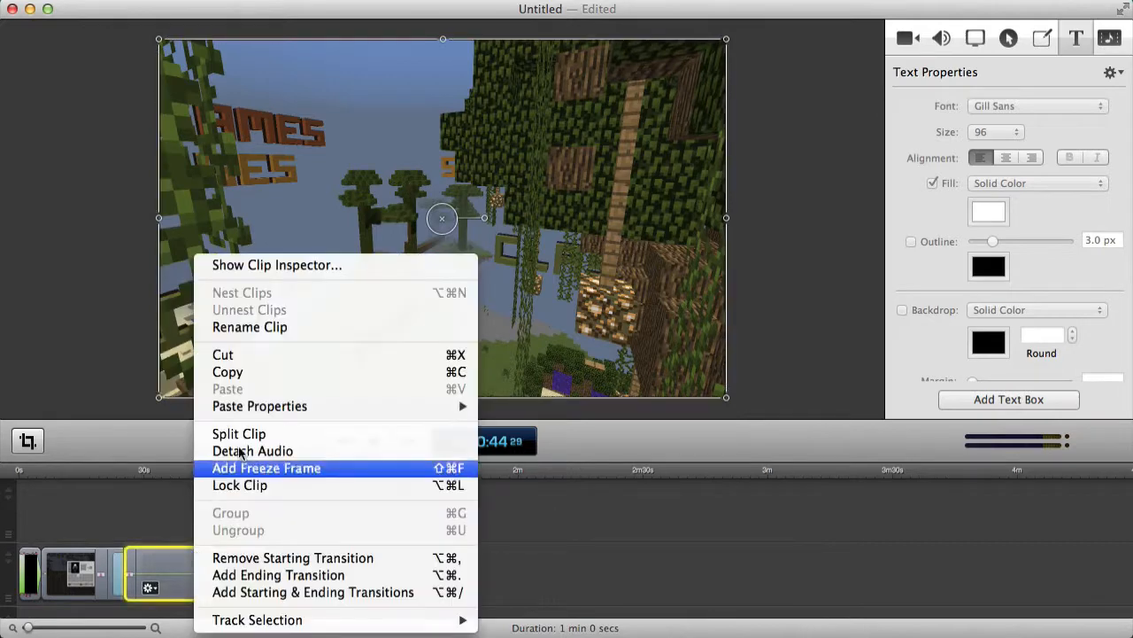
left_click(241, 437)
left_click(211, 569)
key("Delete")
left_click_drag(251, 562, 236, 557)
left_click(194, 473)
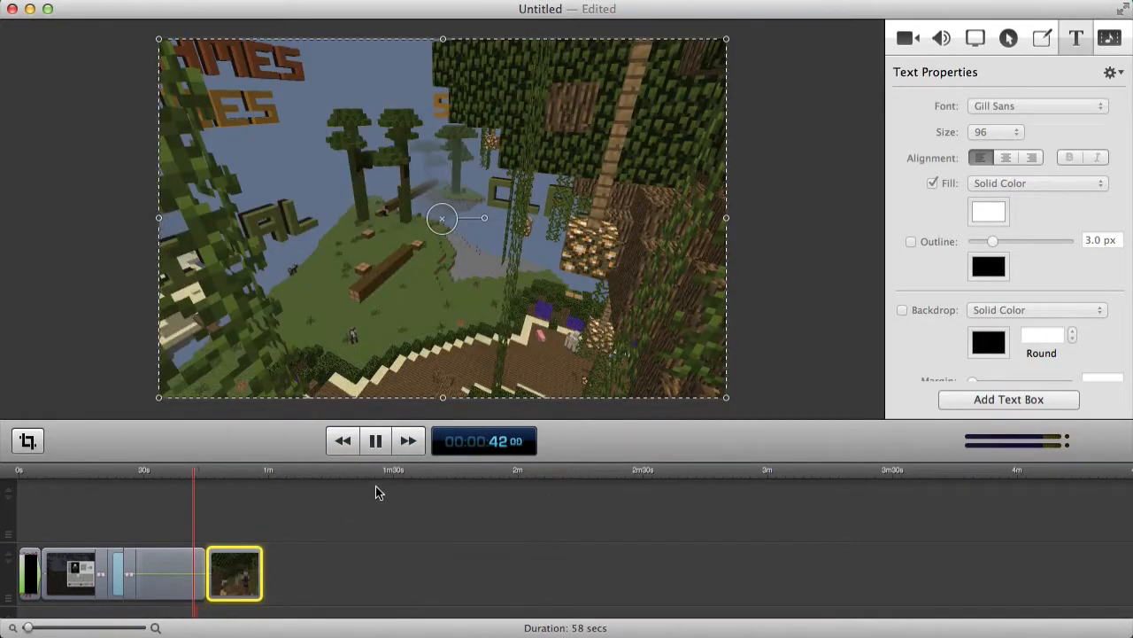
left_click(375, 531)
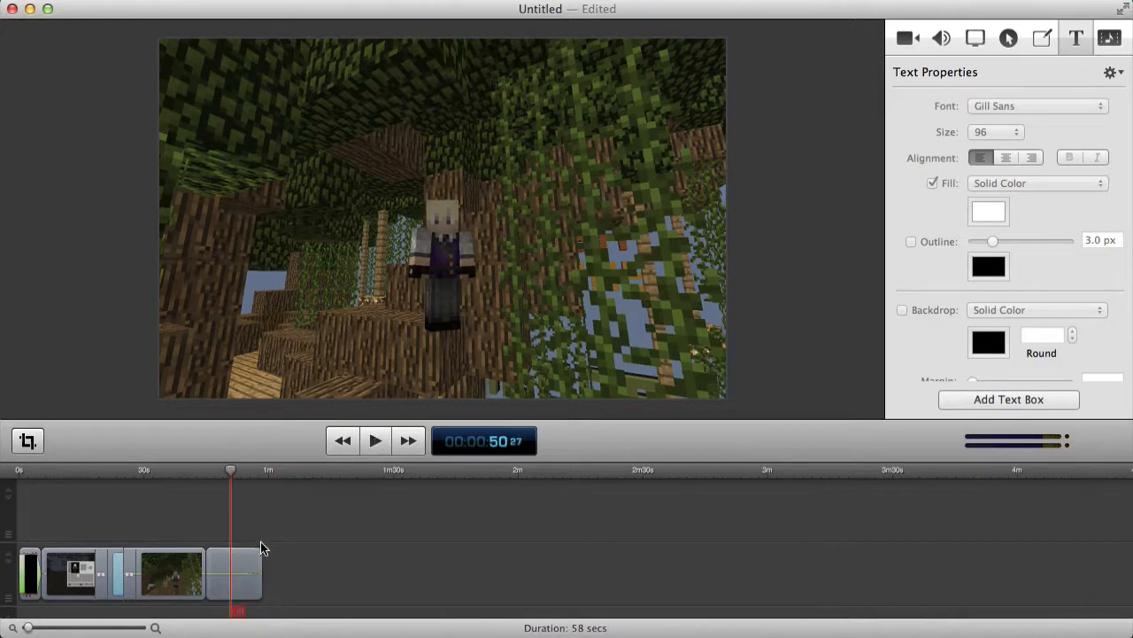
Split the last gameplay clip at 0:50 and select the closing piece.
left_click(248, 562)
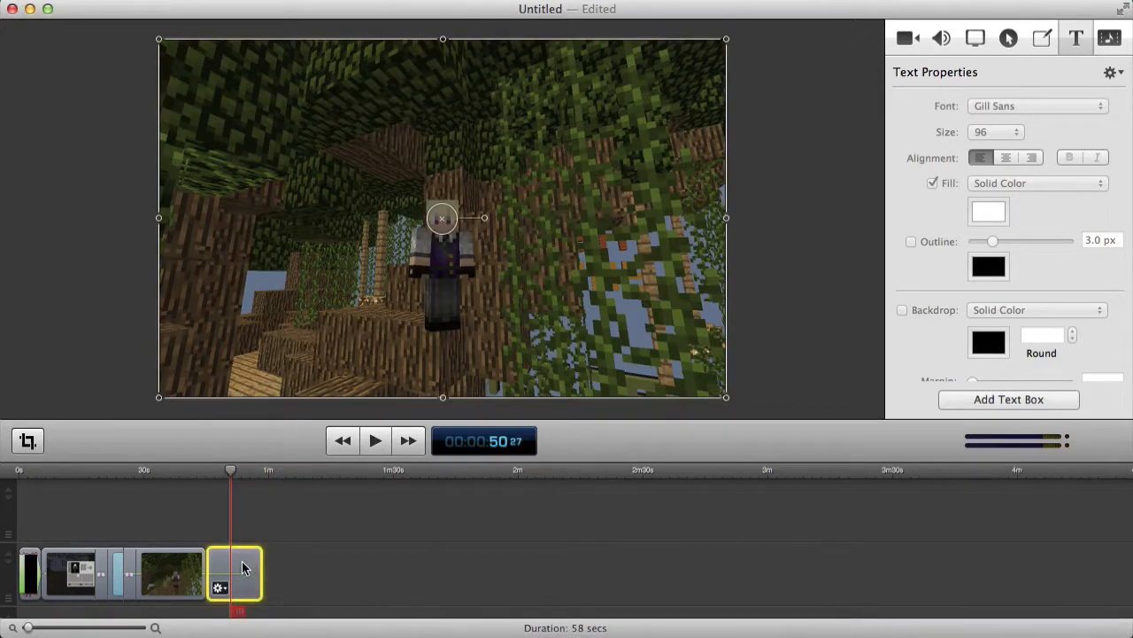
right_click(243, 559)
left_click(306, 433)
left_click(253, 571)
Scale the closing 0:50 piece up past the frame edges to zoom in on the character.
left_click_drag(726, 397, 933, 520)
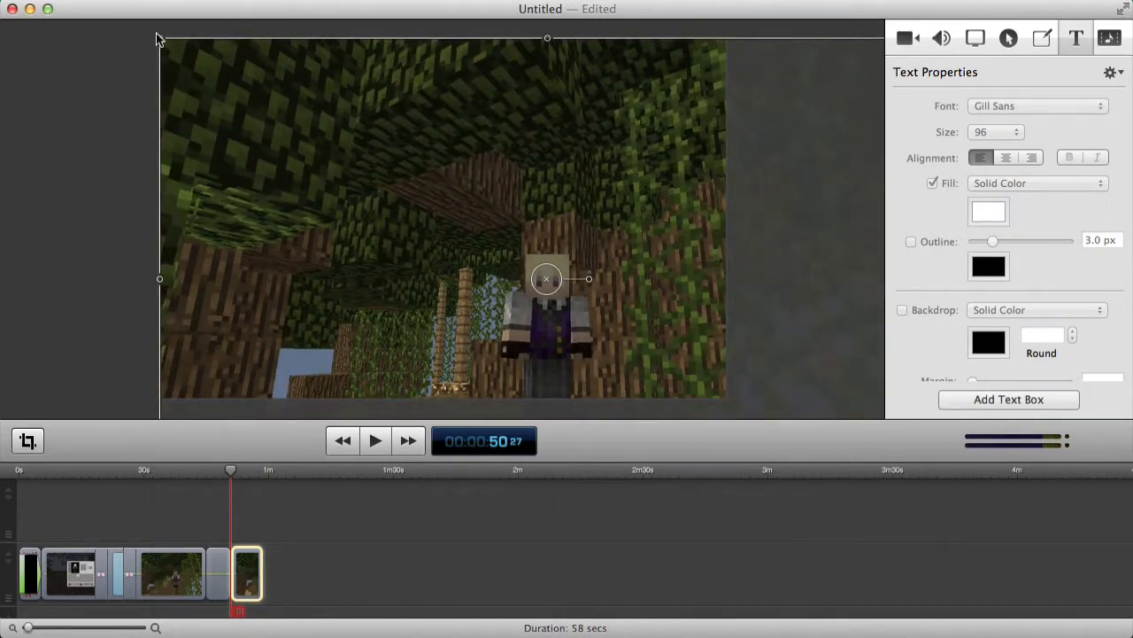
left_click_drag(156, 39, 248, 122)
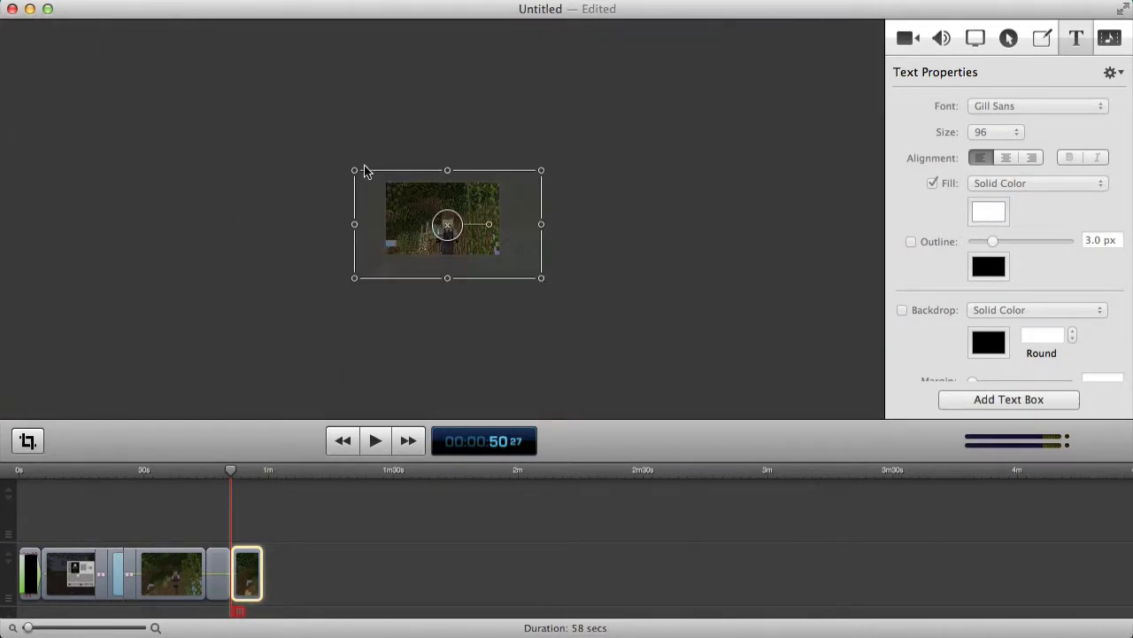
left_click_drag(344, 167, 286, 125)
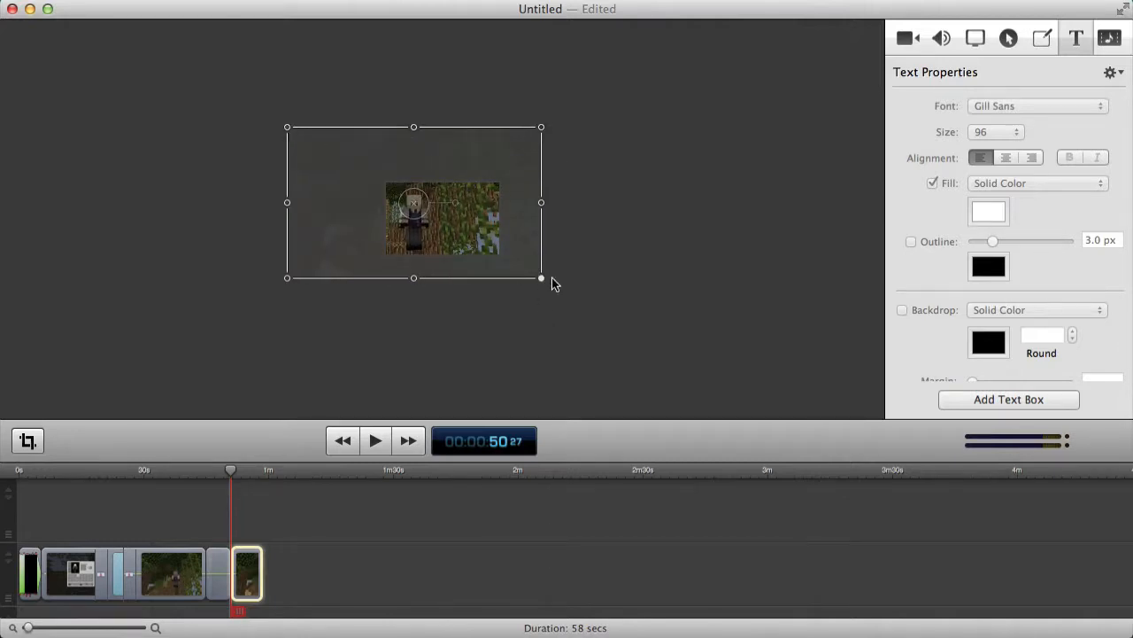
left_click_drag(542, 280, 596, 312)
scroll(597, 311, "up", 5)
scroll(597, 311, "down", 5)
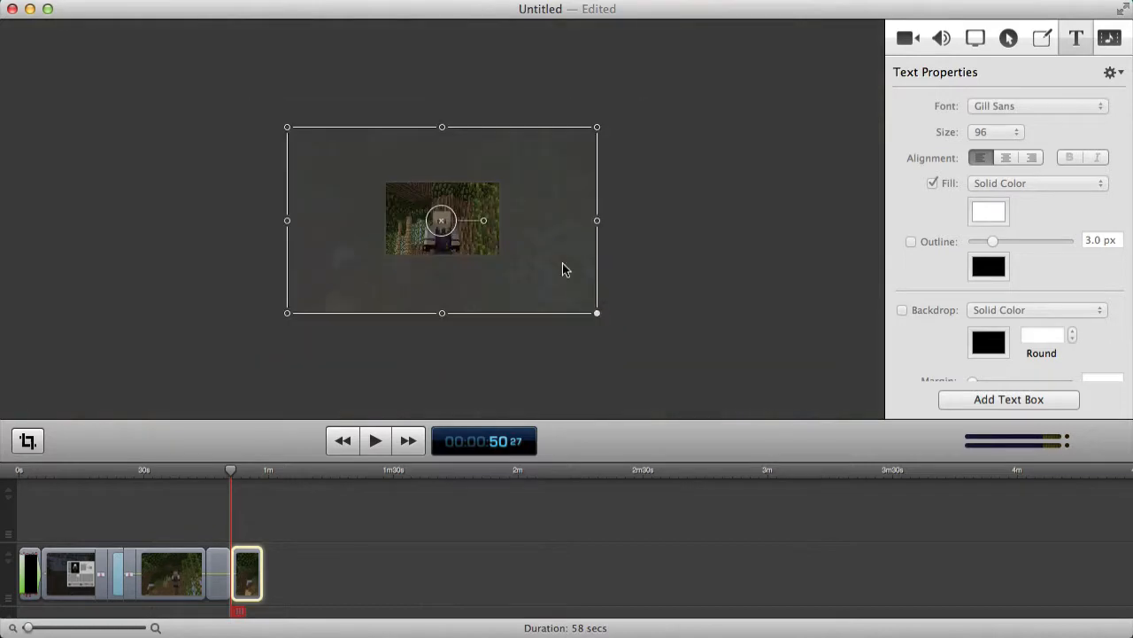
left_click_drag(441, 126, 442, 124)
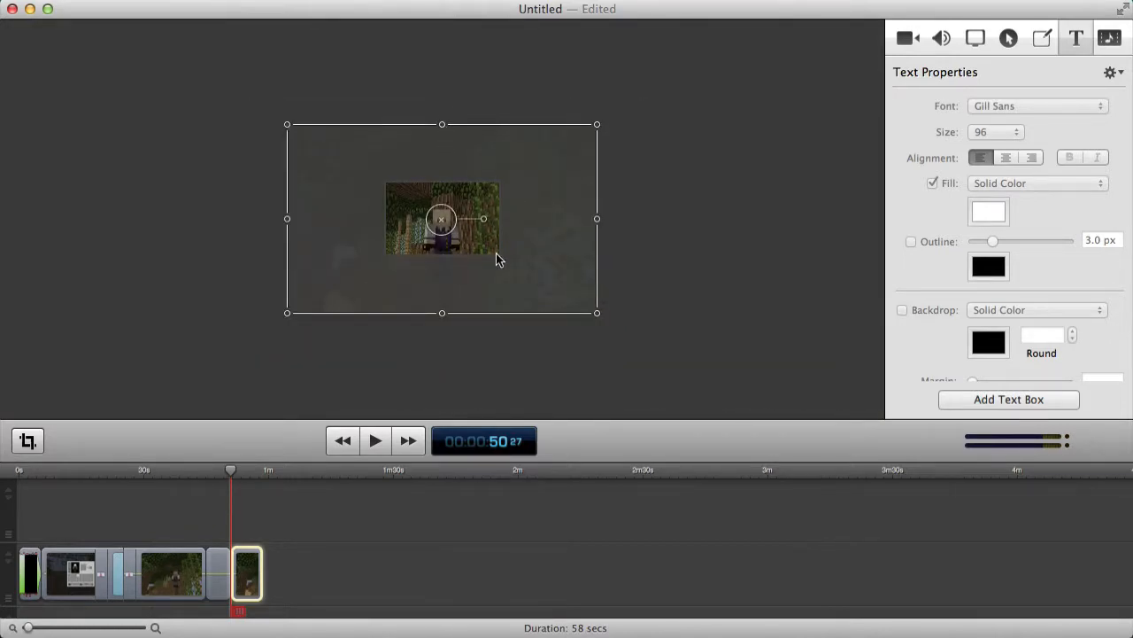
scroll(672, 285, "up", 5)
scroll(672, 285, "down", 3)
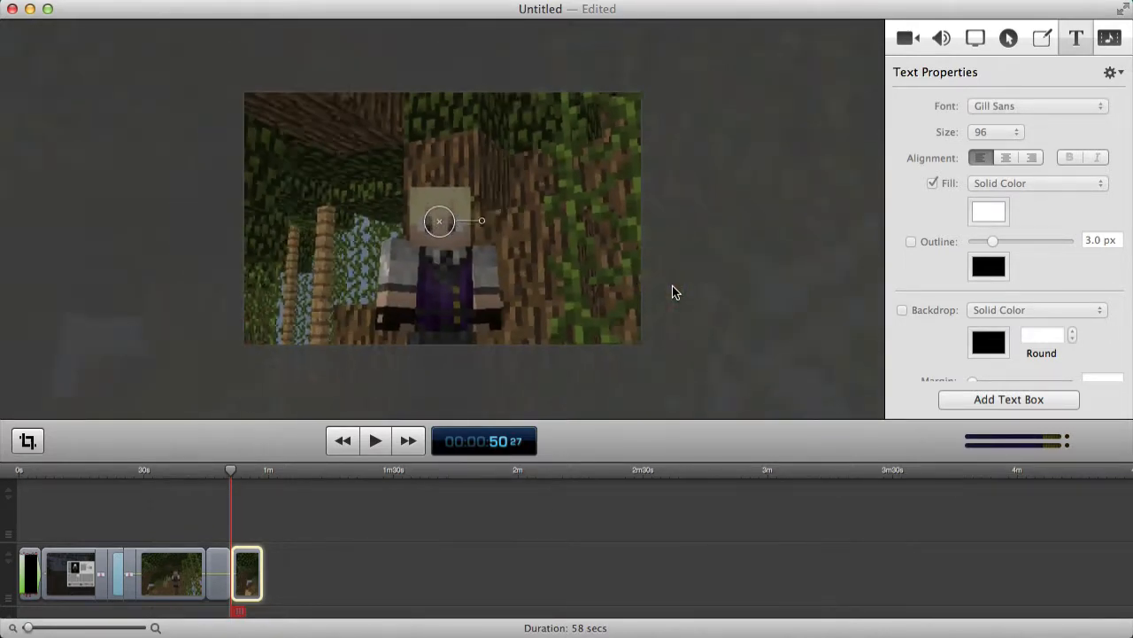
scroll(744, 324, "up", 2)
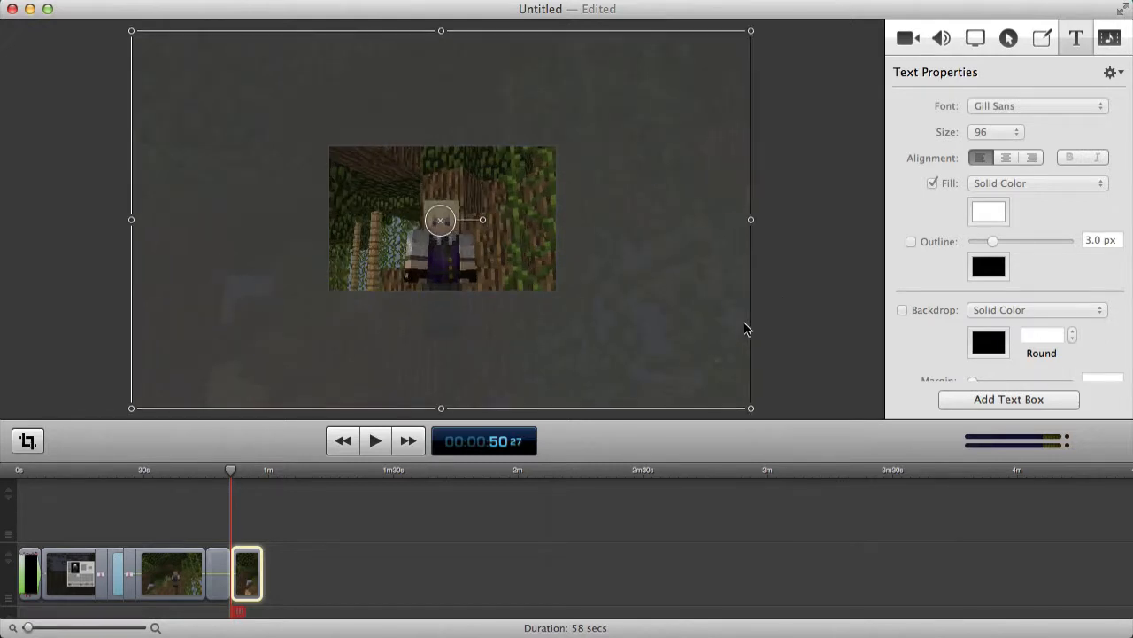
left_click(471, 550)
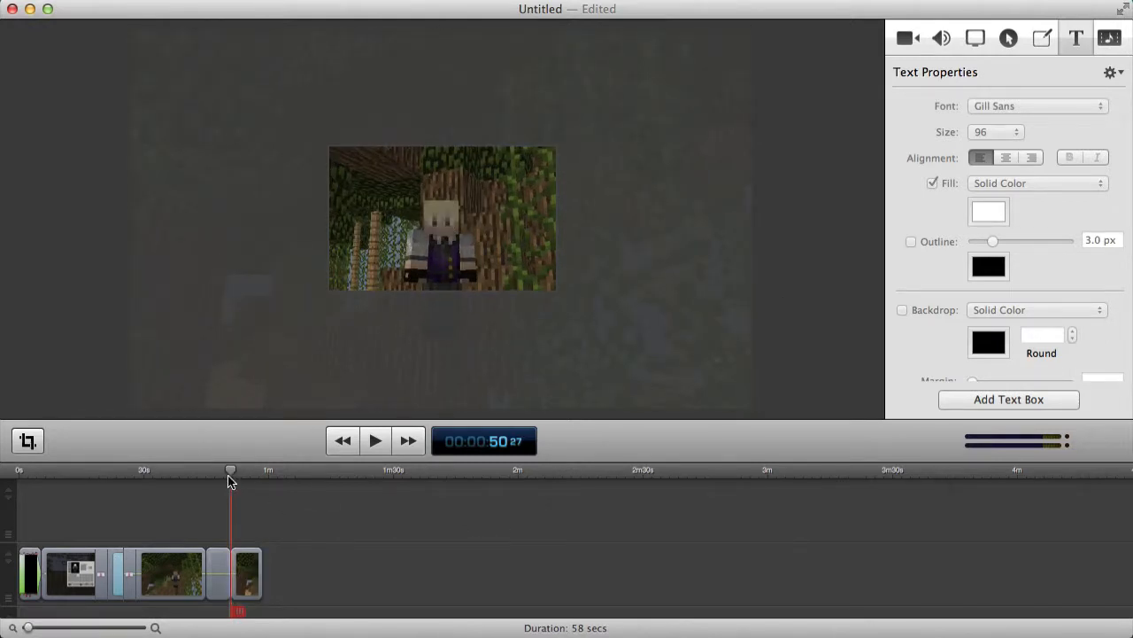
left_click_drag(229, 479, 205, 470)
left_click(376, 440)
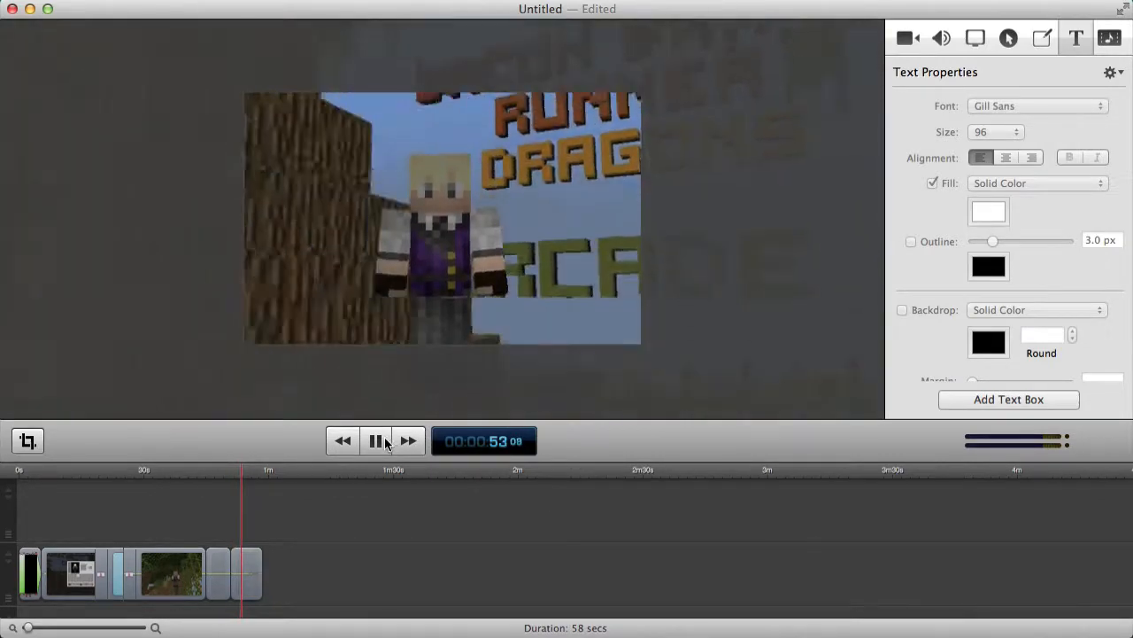
left_click(385, 443)
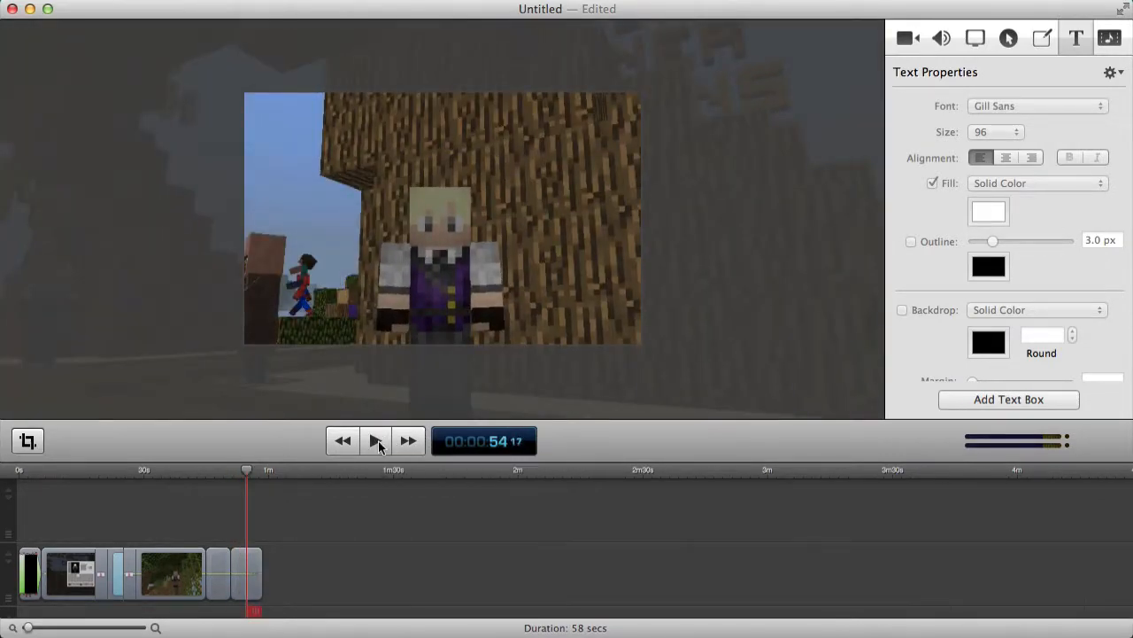
left_click(229, 471)
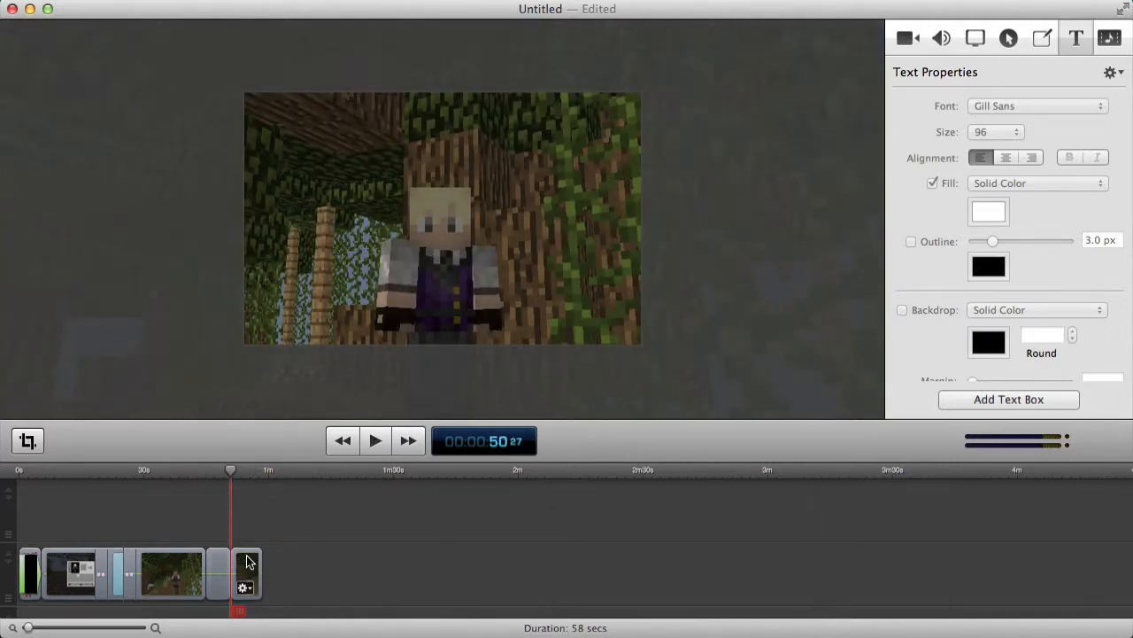
Split the zoomed gameplay clip at 0:53 and select the right-hand piece.
left_click(242, 470)
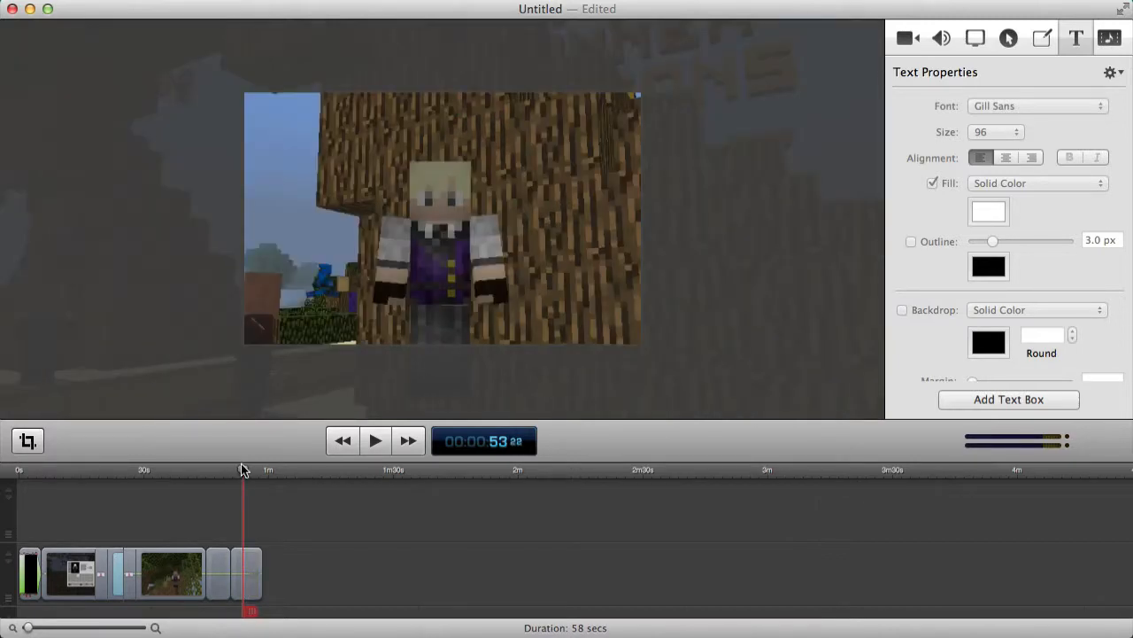
right_click(246, 573)
left_click(292, 434)
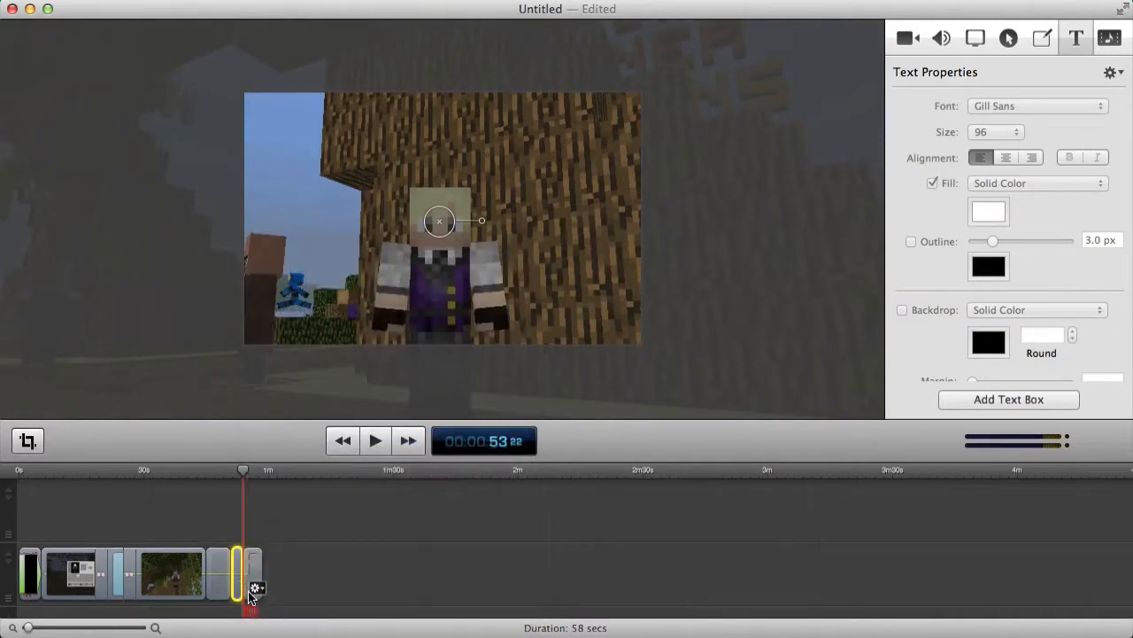
left_click(253, 575)
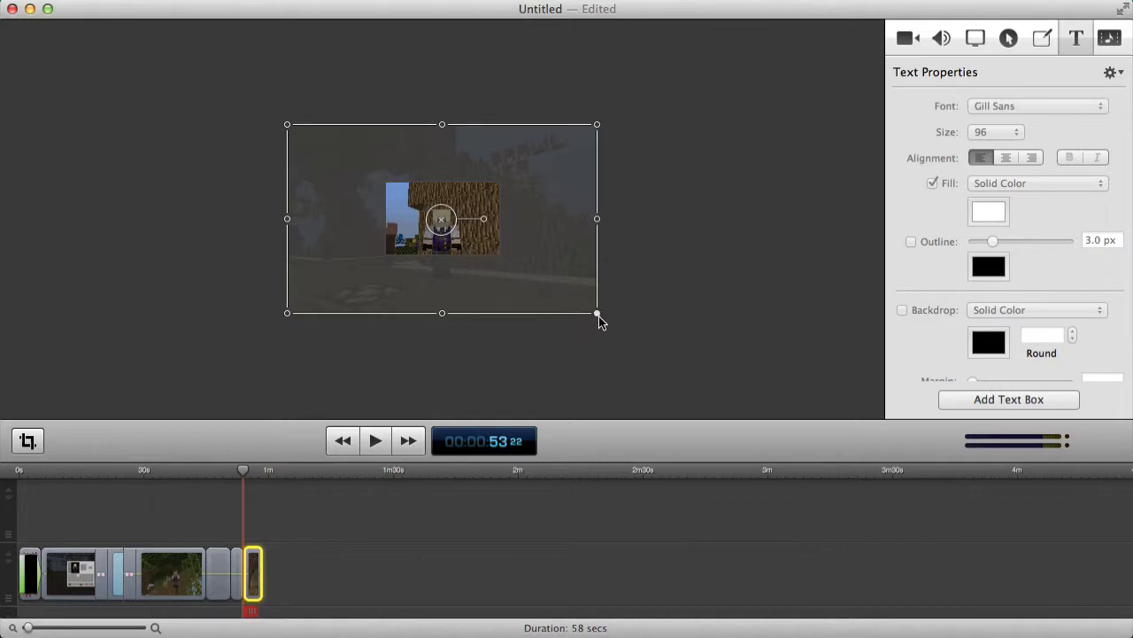
Shrink that piece to a small centred picture, then nudge the last clip later.
left_click_drag(598, 314, 500, 255)
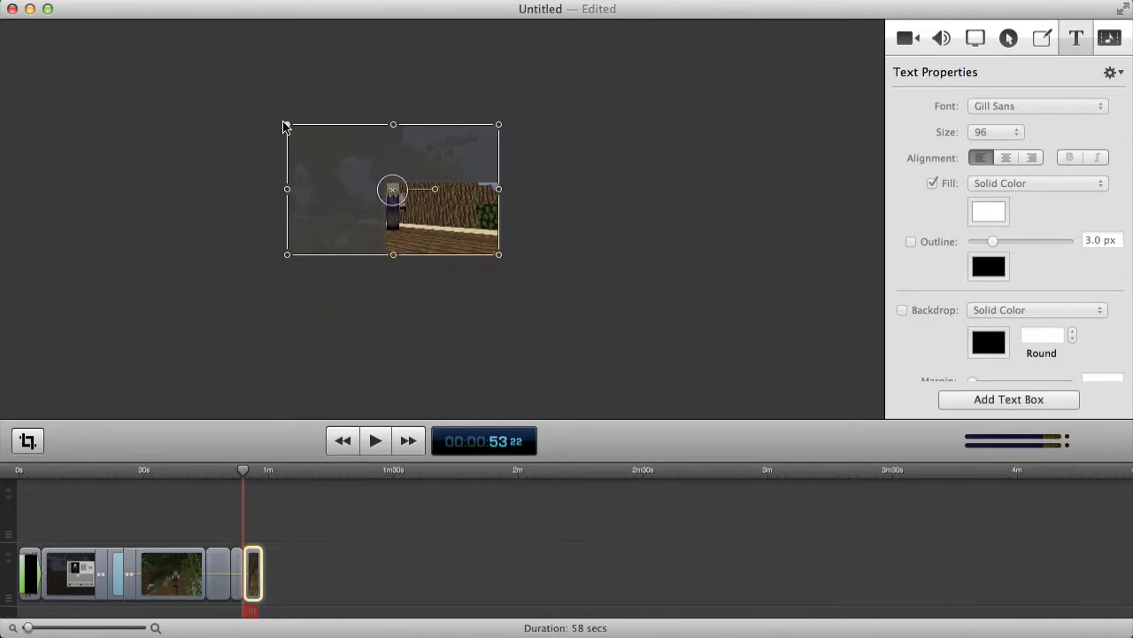
left_click_drag(284, 126, 385, 183)
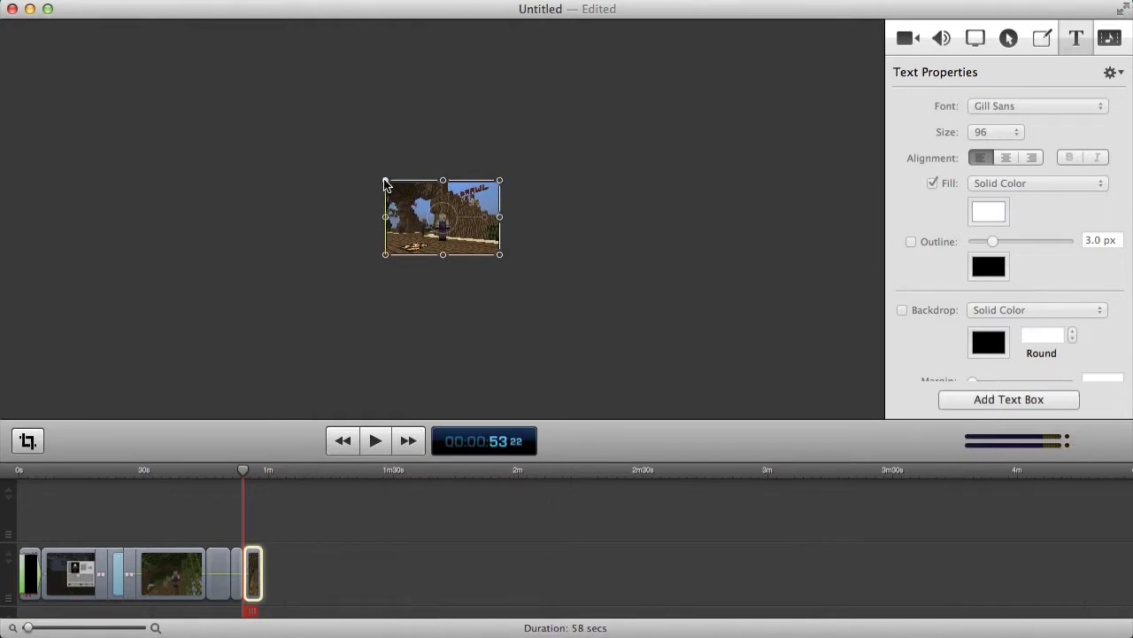
left_click(310, 474)
left_click(327, 585)
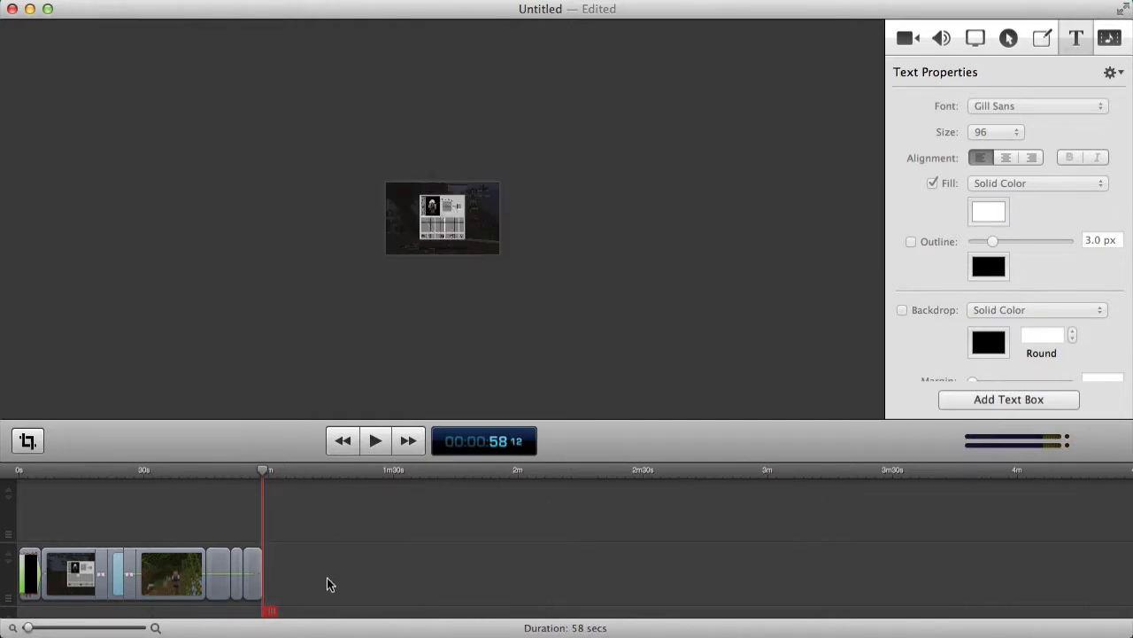
left_click_drag(251, 571, 268, 567)
Set the short clip's speed to 80% so it lasts 3.5 seconds, then close the gap after it.
right_click(235, 562)
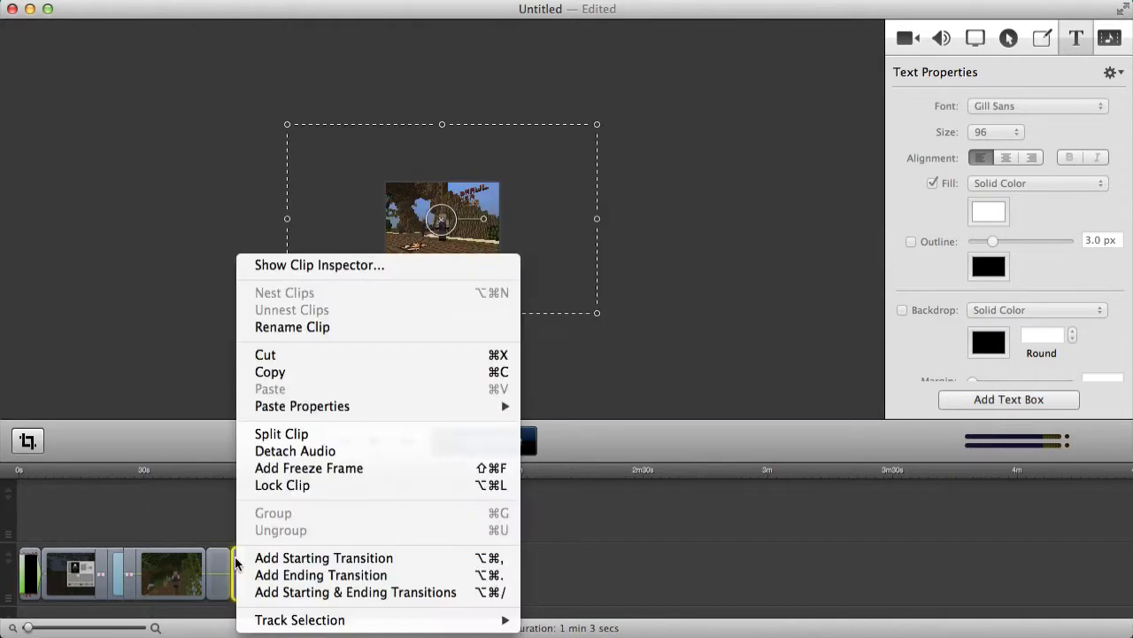
left_click(312, 262)
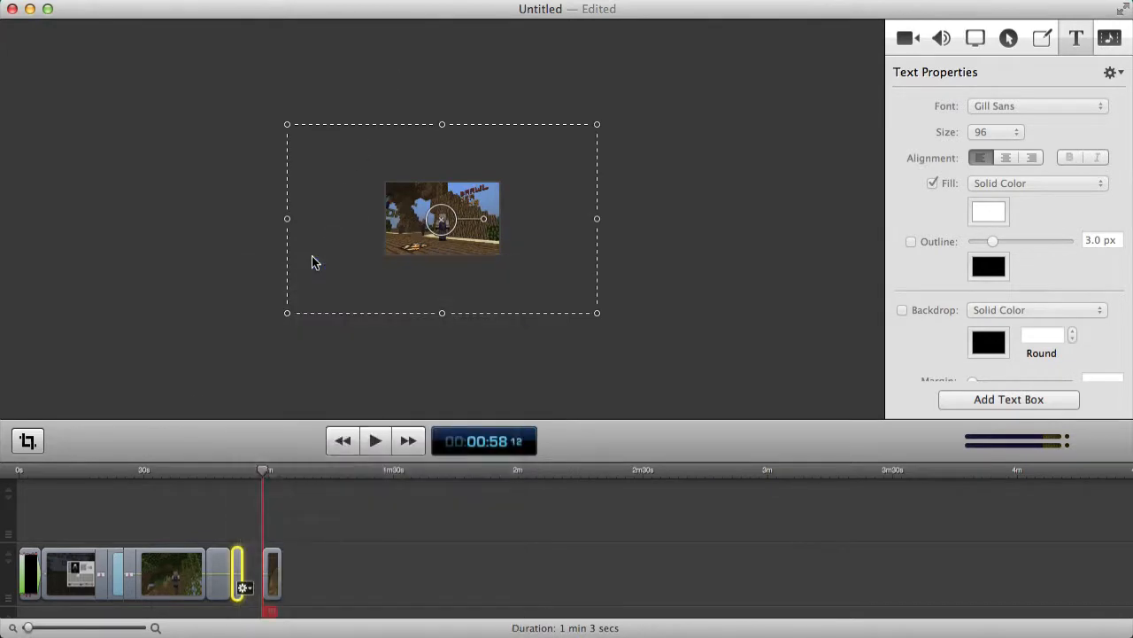
left_click_drag(286, 467, 295, 466)
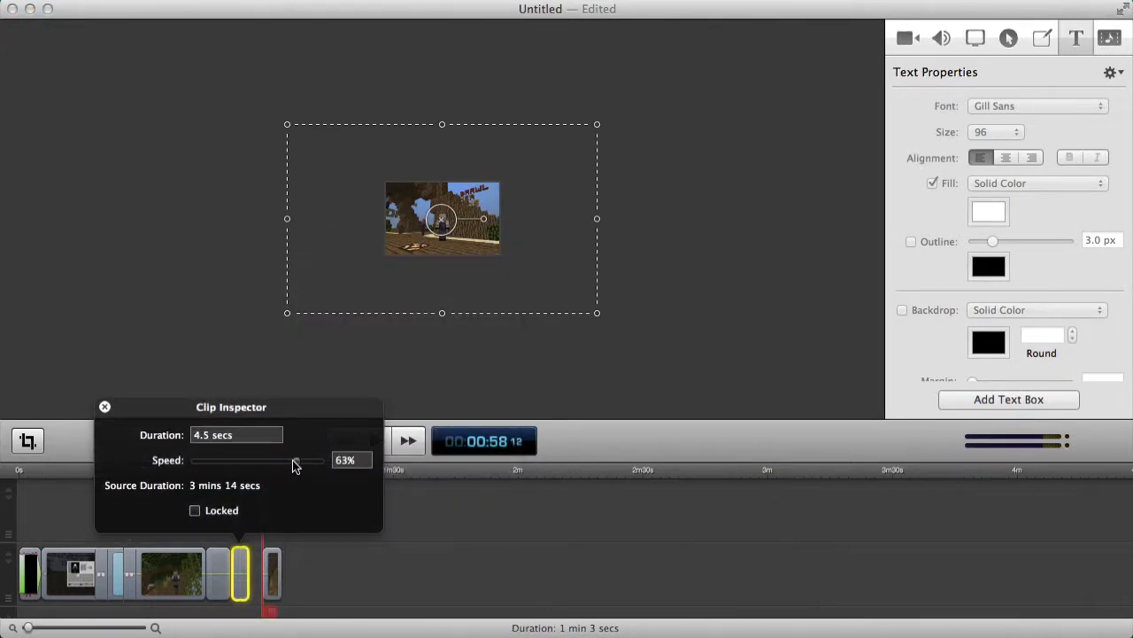
left_click_drag(295, 466, 291, 466)
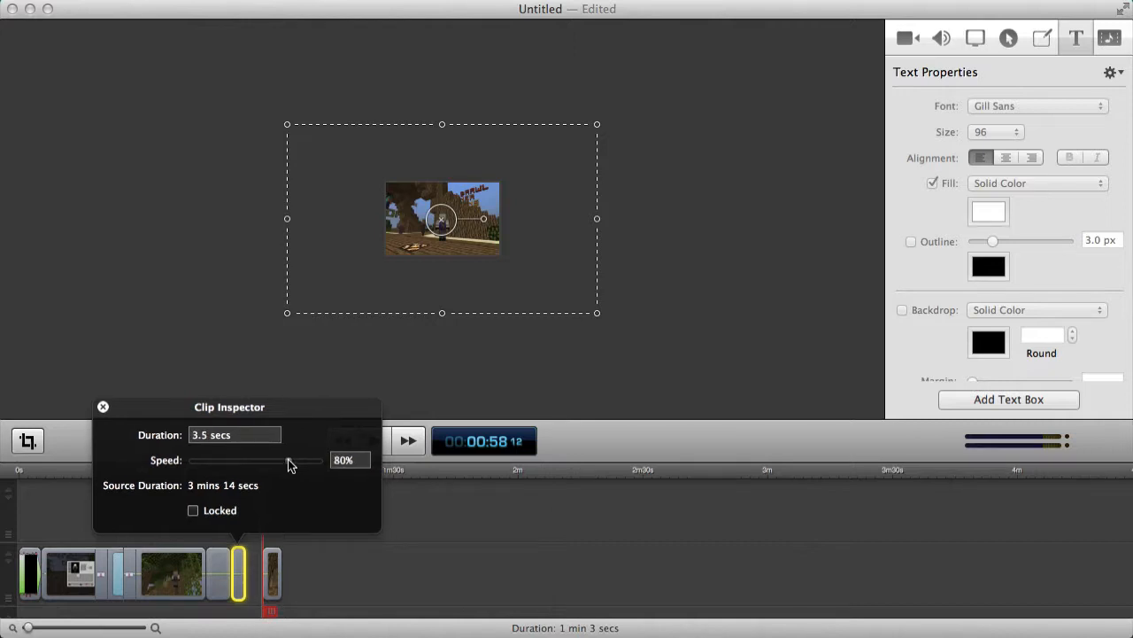
left_click(103, 406)
left_click_drag(274, 577, 255, 560)
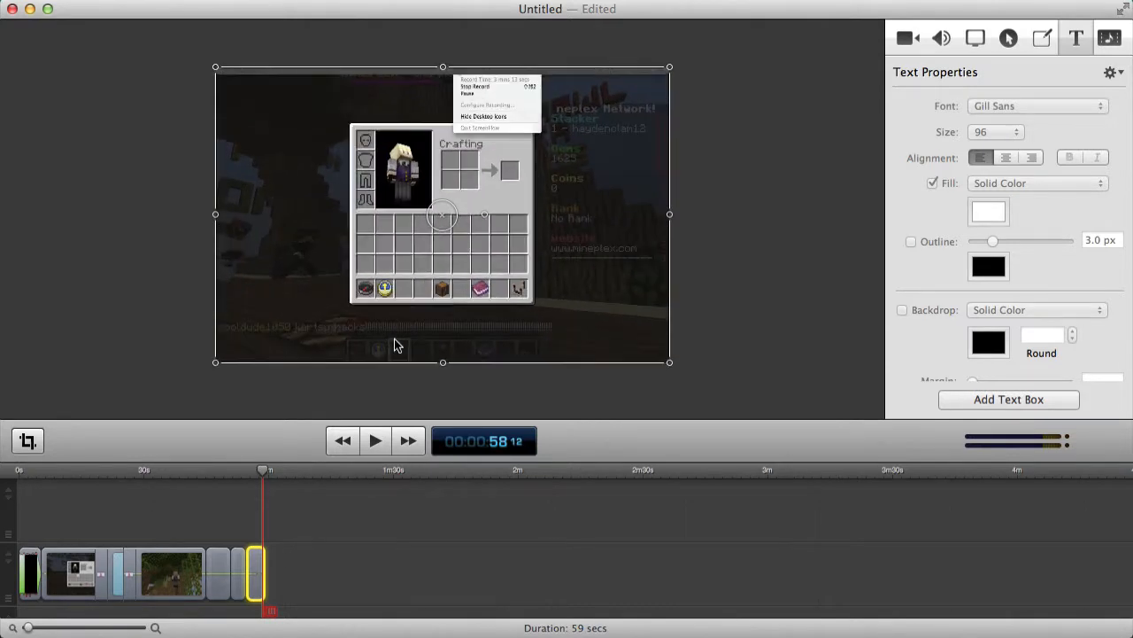
left_click_drag(263, 469, 234, 481)
left_click(376, 434)
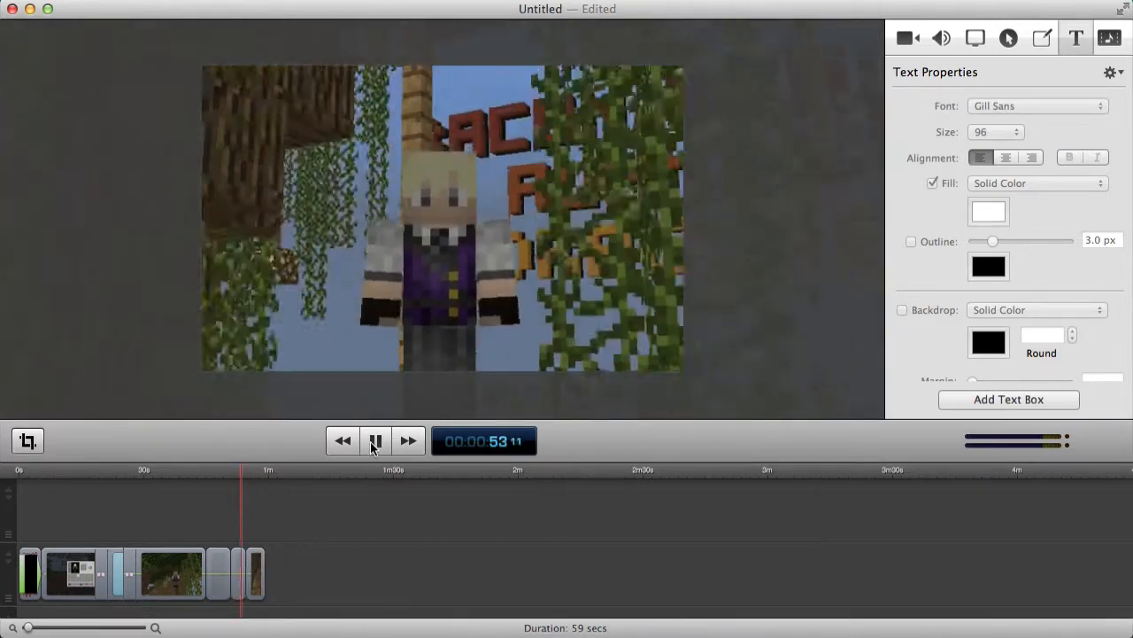
left_click(375, 442)
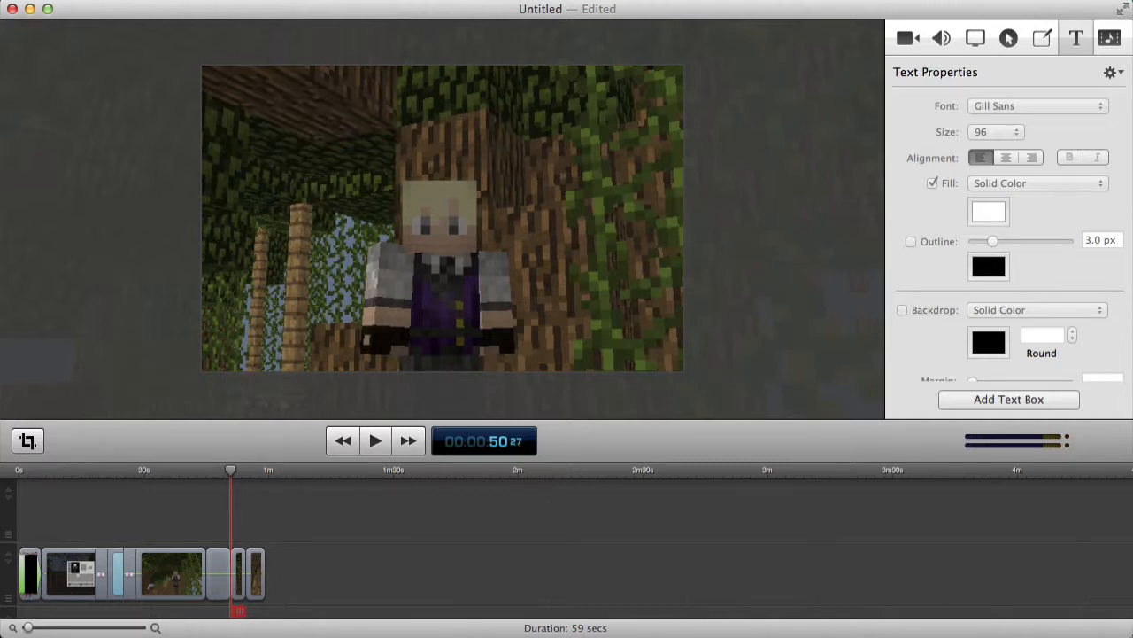
Add the mouth image at the playhead and shrink it onto the character's face.
key("super+Tab")
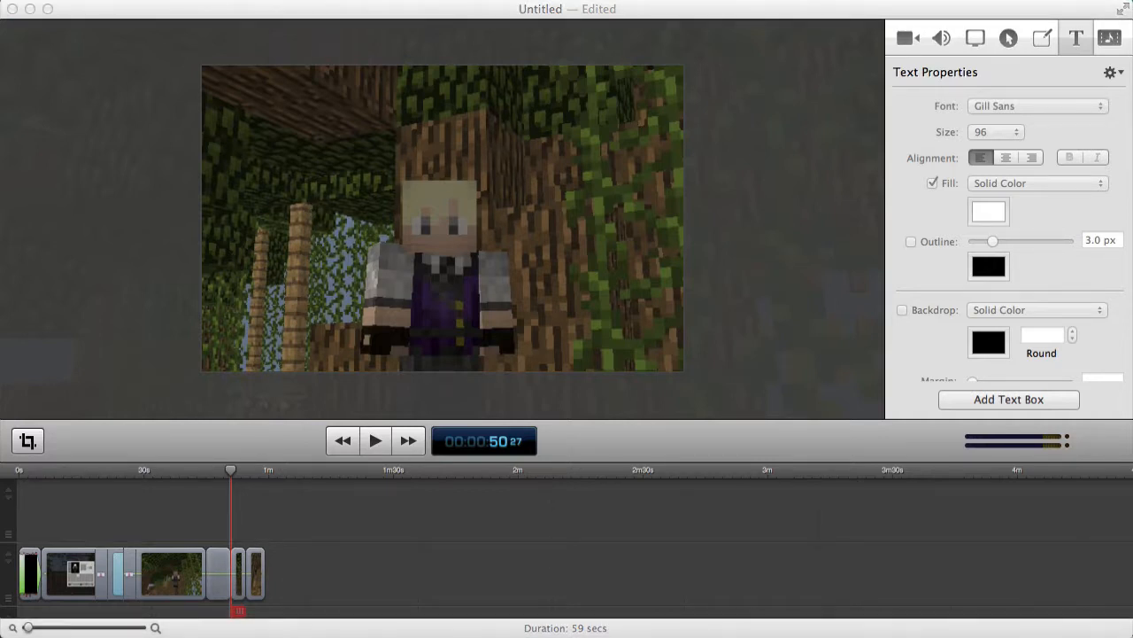
left_click_drag(770, 567, 232, 478)
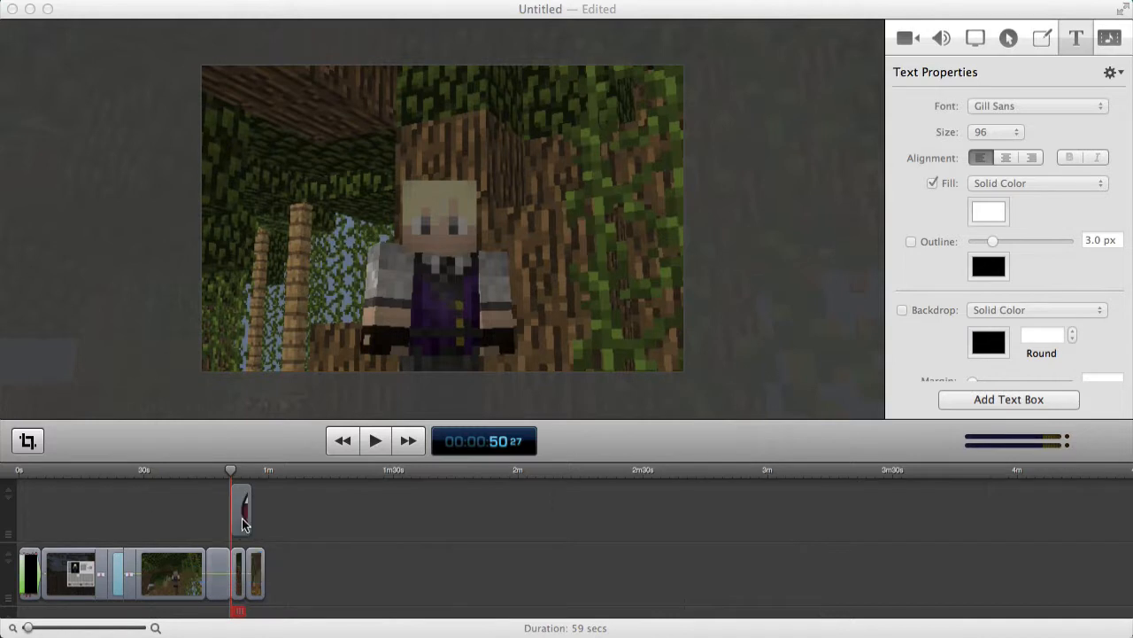
left_click(406, 229)
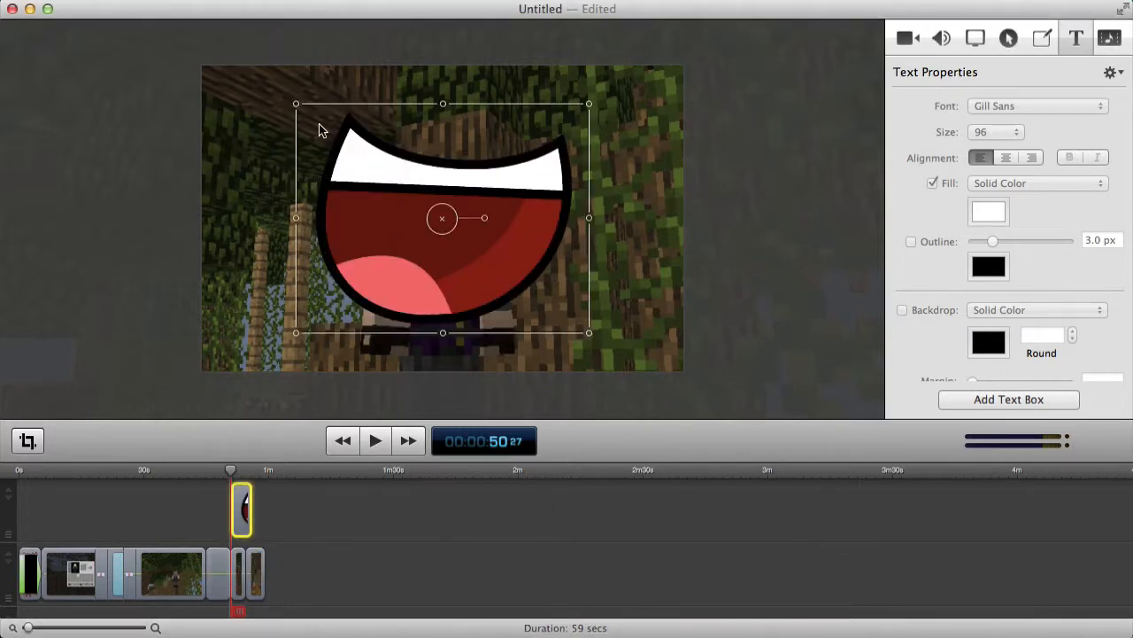
left_click_drag(295, 104, 543, 301)
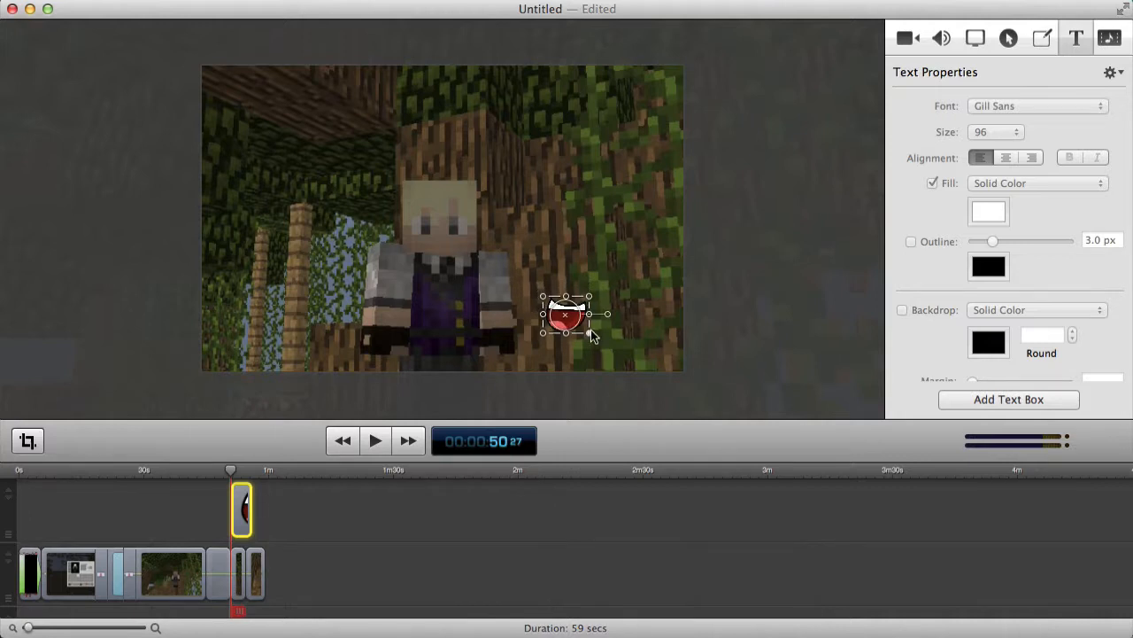
left_click_drag(590, 330, 439, 244)
left_click(556, 248)
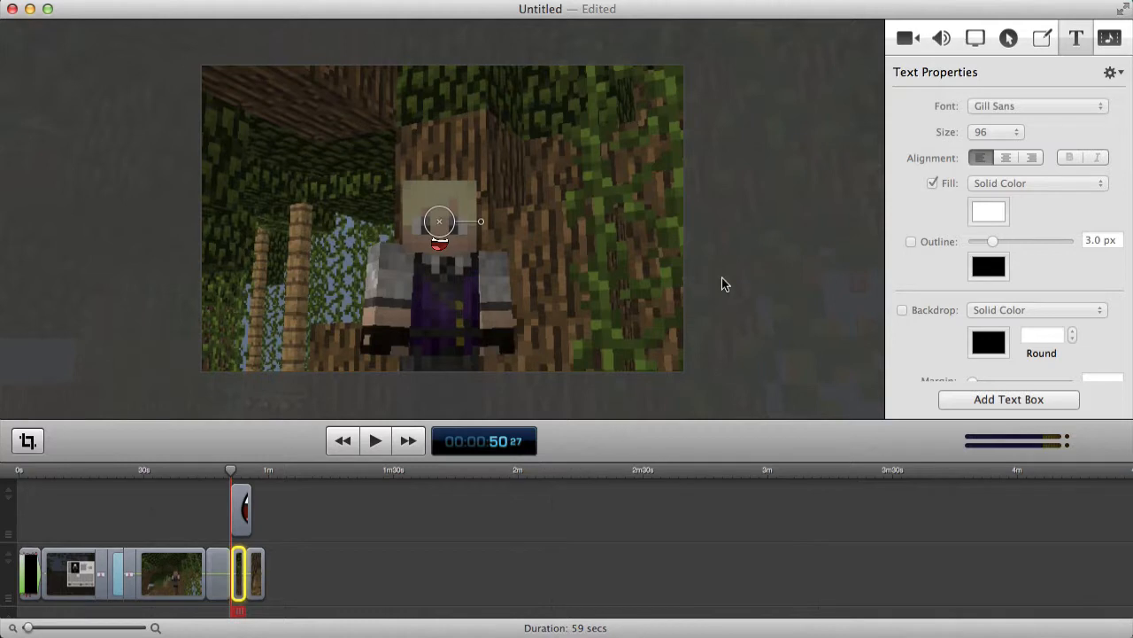
left_click(664, 510)
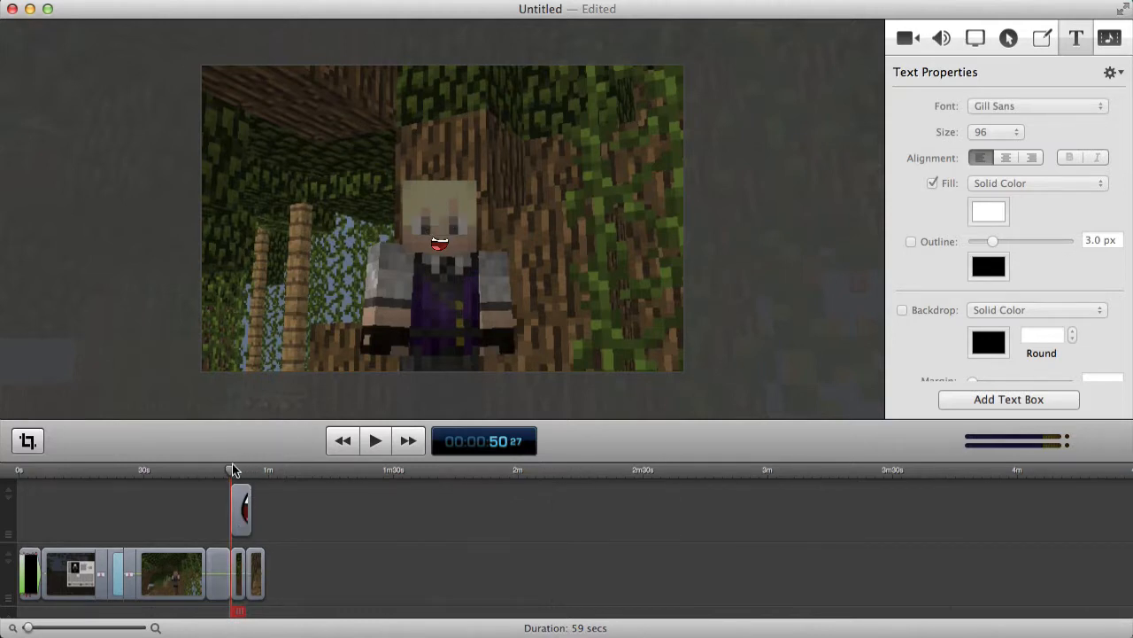
Split the mouth overlay at about 51 seconds and delete the trailing piece.
left_click_drag(232, 469, 234, 470)
left_click(369, 449)
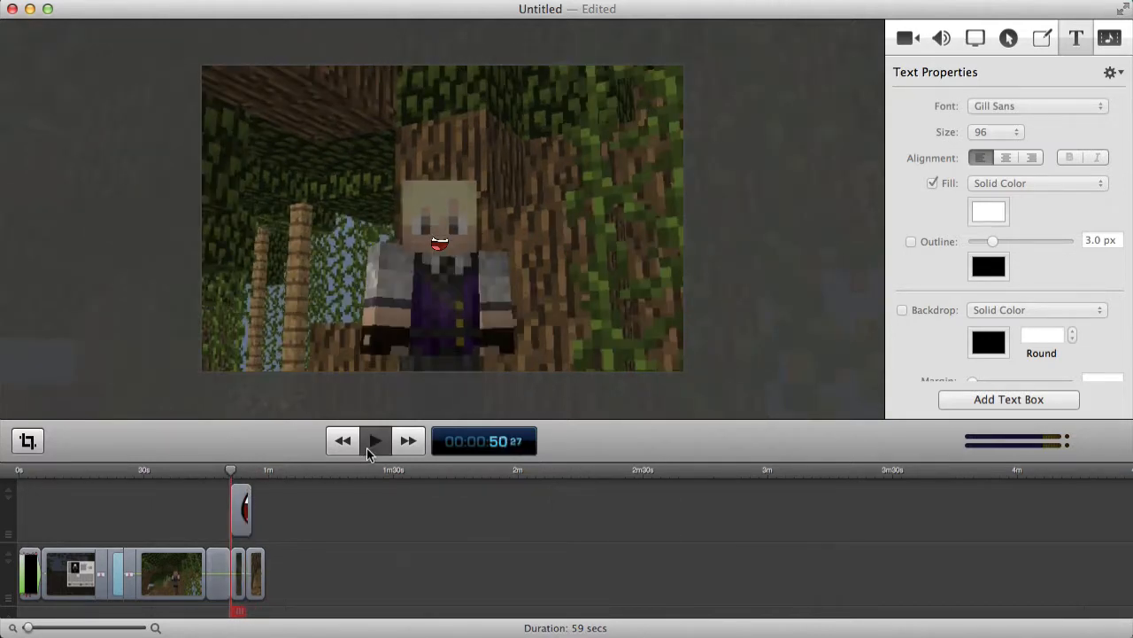
left_click(368, 451)
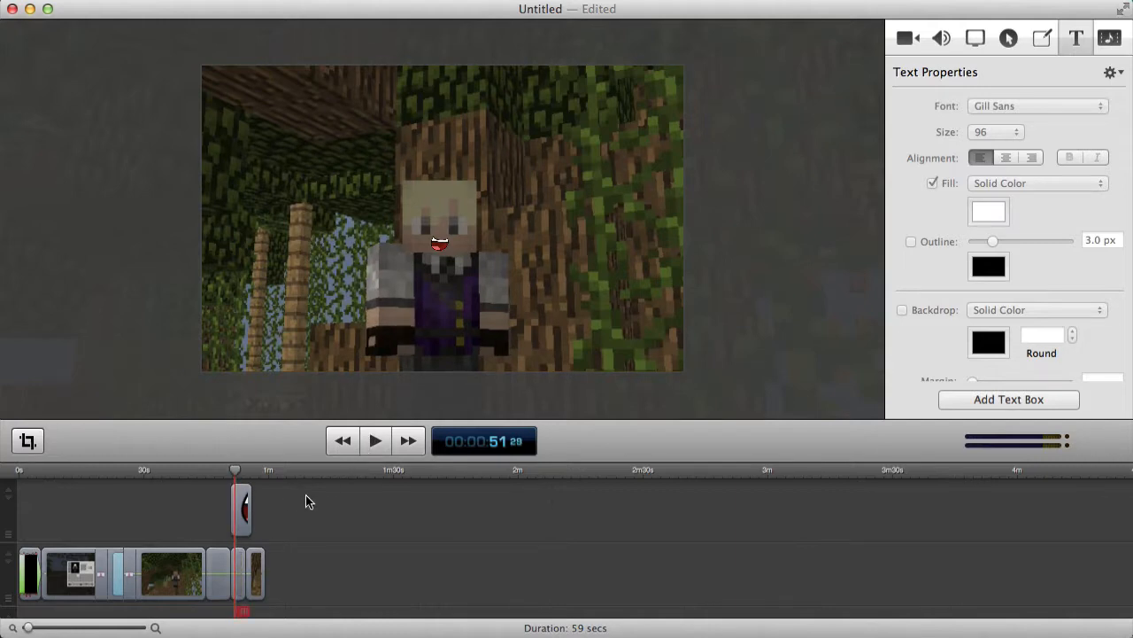
right_click(245, 507)
left_click(280, 433)
left_click(245, 511)
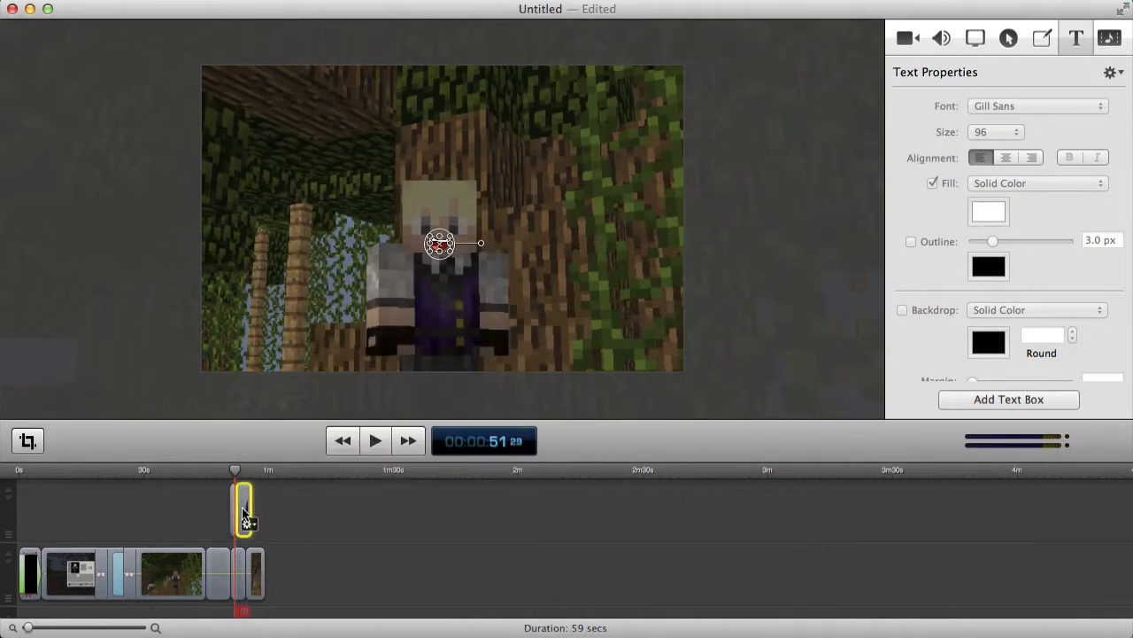
key("Delete")
left_click(253, 505)
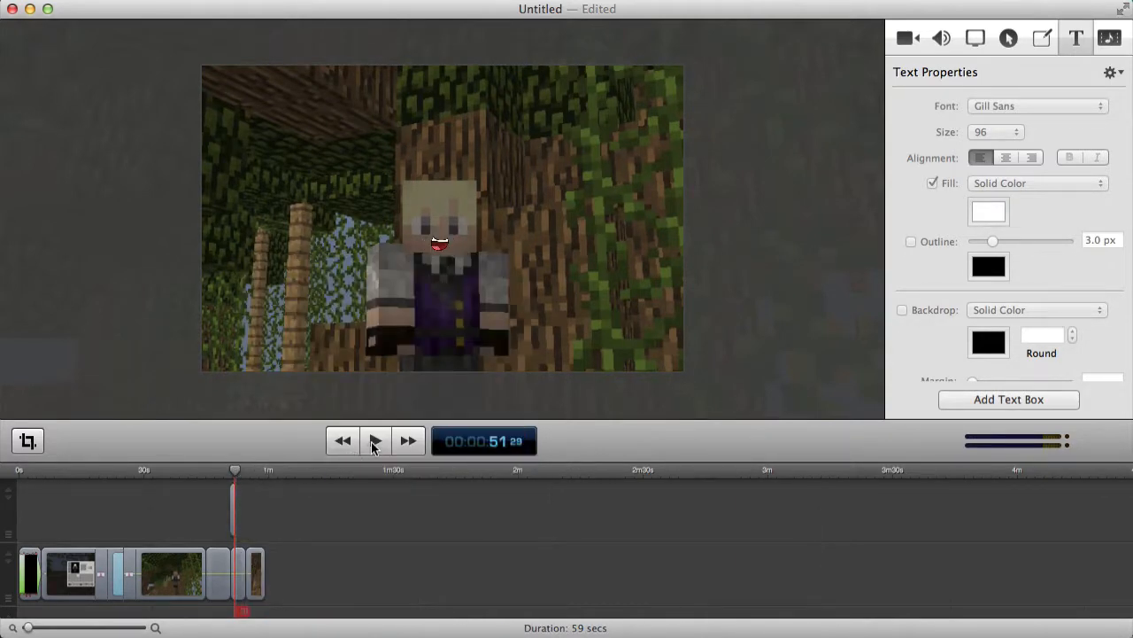
left_click(221, 469)
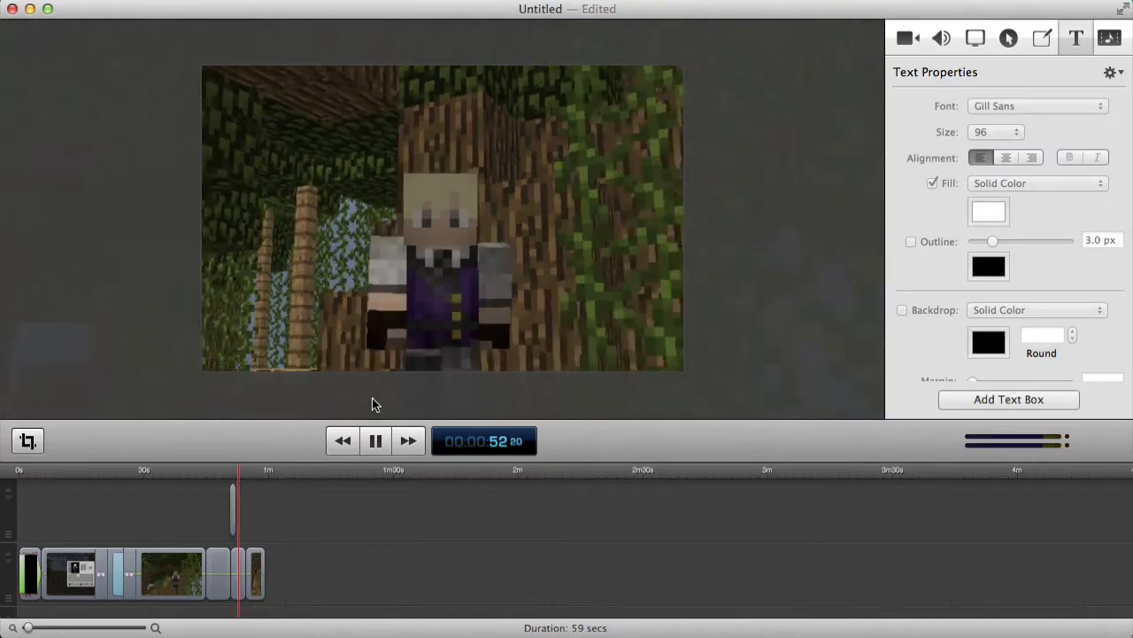
left_click(373, 441)
left_click(233, 469)
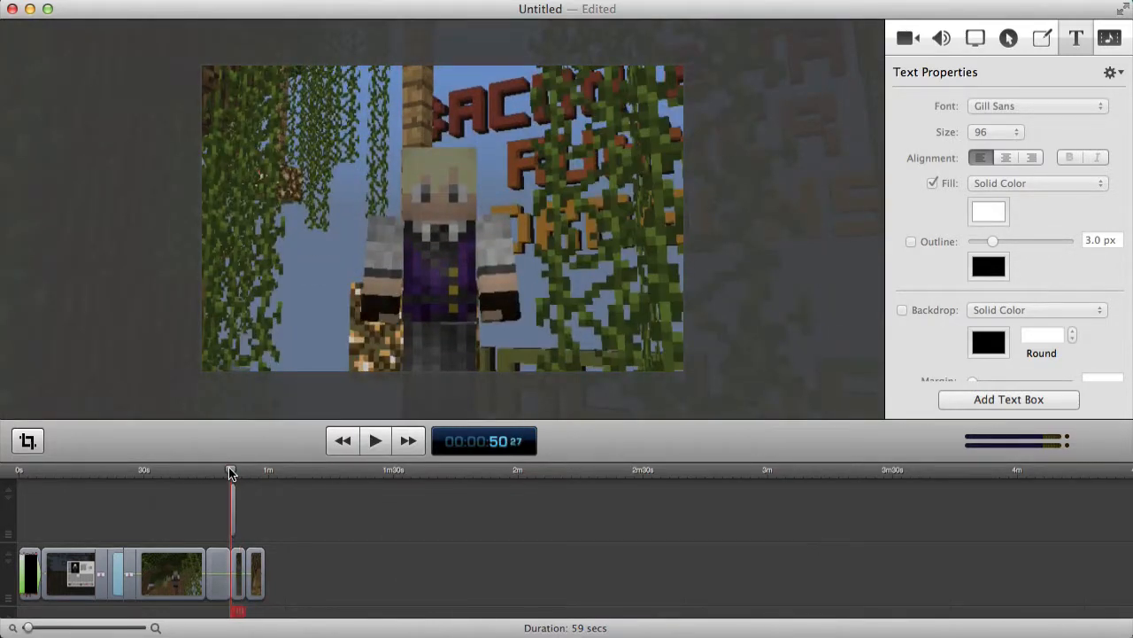
left_click(374, 441)
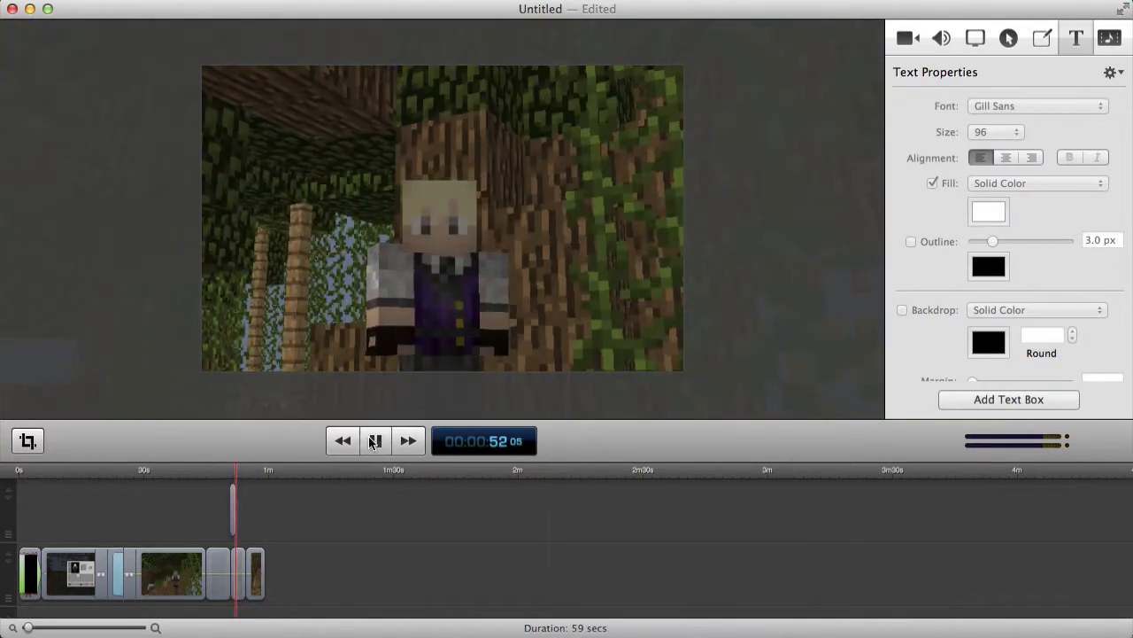
left_click(374, 441)
left_click(373, 441)
left_click(370, 441)
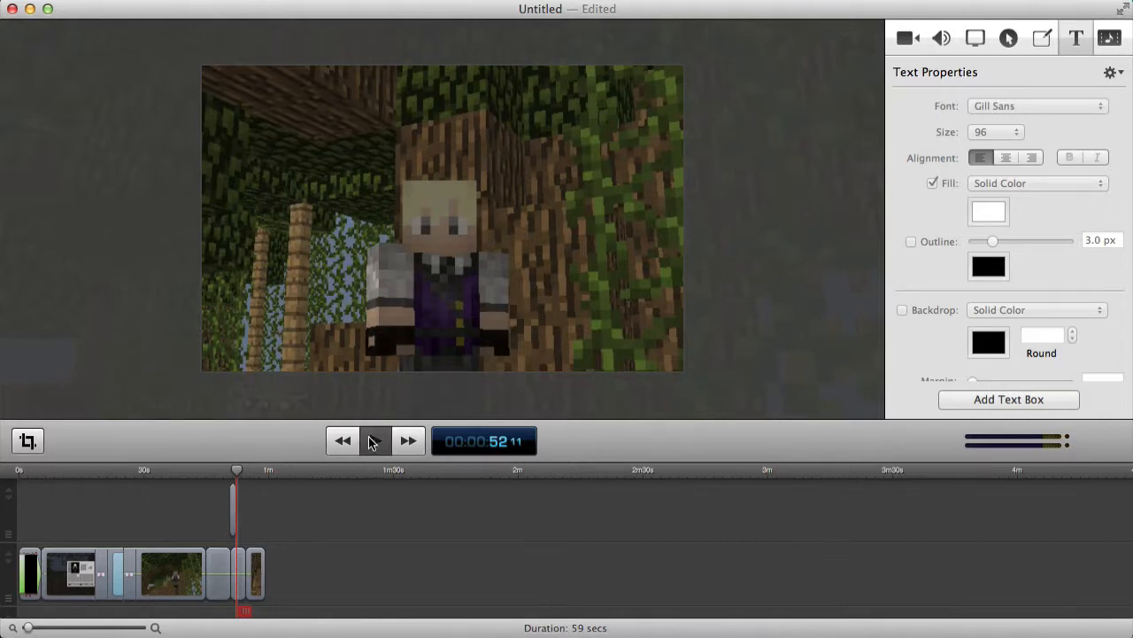
left_click(371, 441)
left_click_drag(237, 477, 237, 471)
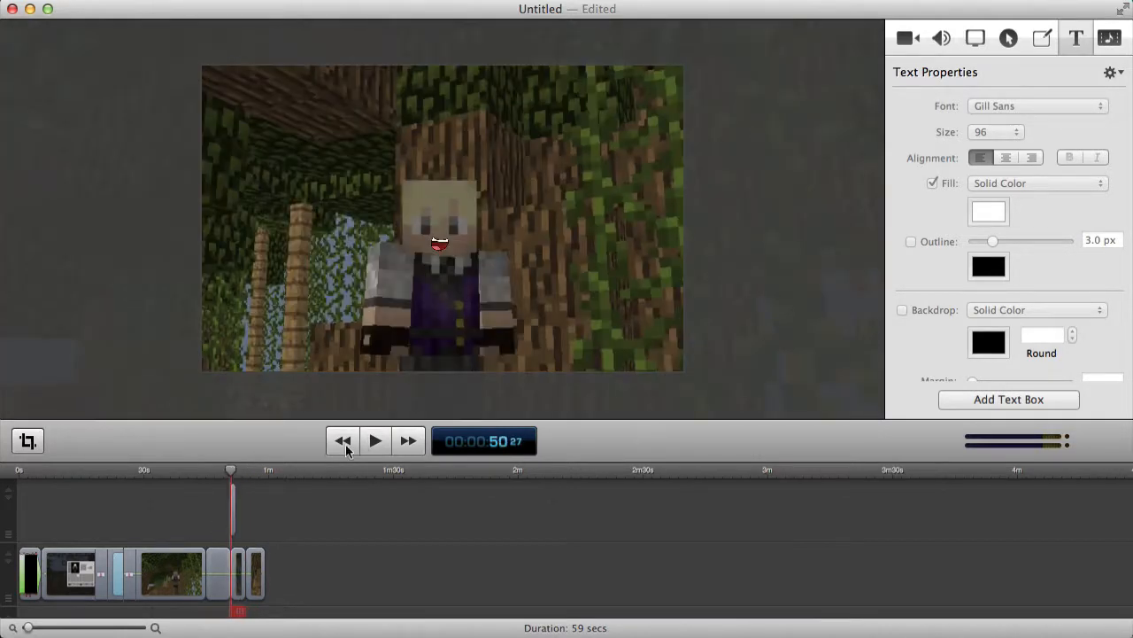
left_click(365, 448)
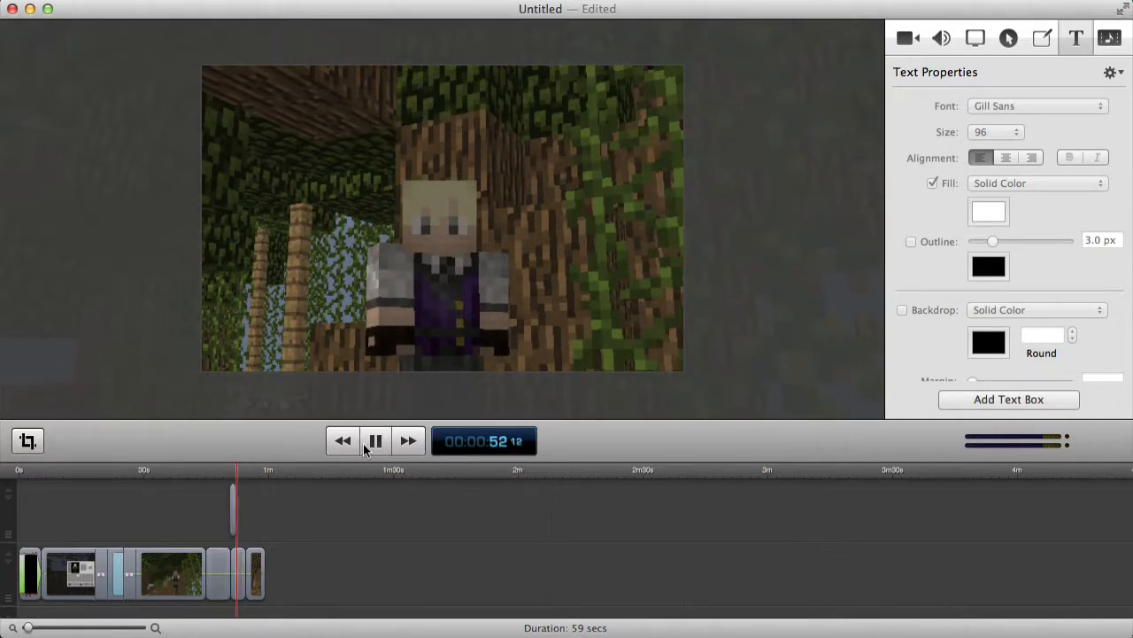
left_click(374, 442)
Split the jungle clip at the playhead, try shrinking the new piece, then undo it.
right_click(244, 575)
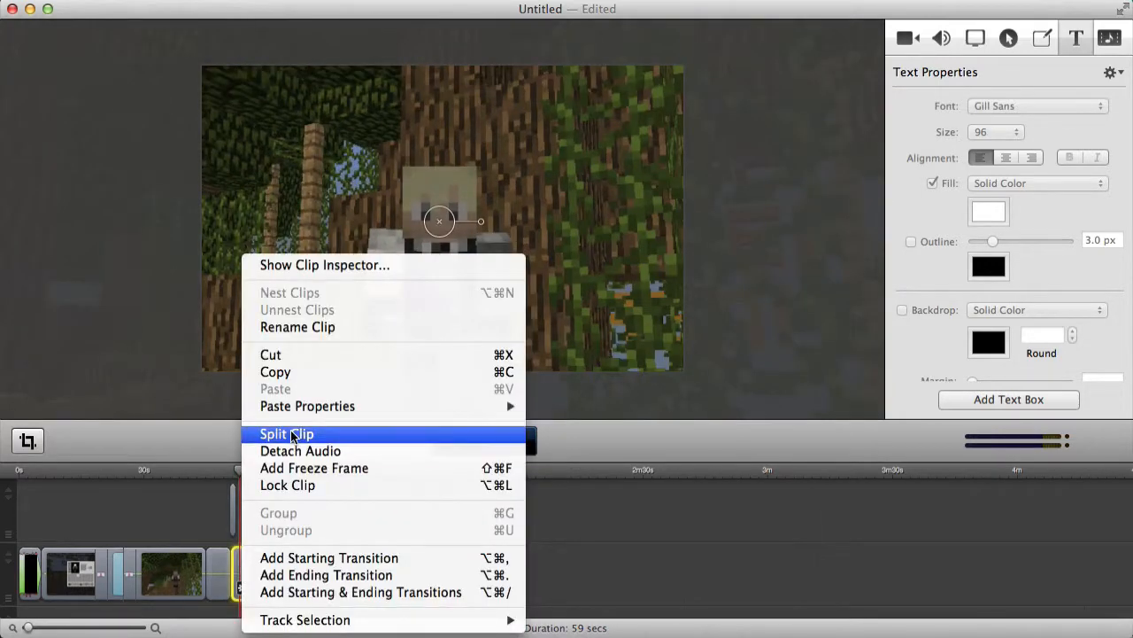
left_click(291, 434)
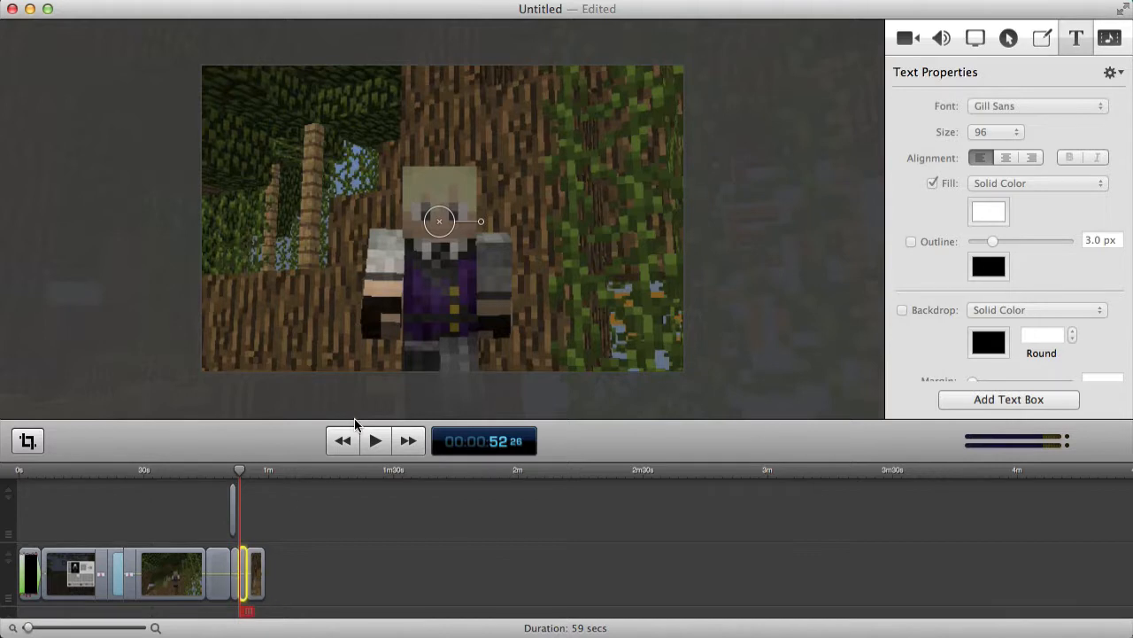
scroll(371, 287, "down", 5)
left_click_drag(595, 314, 497, 255)
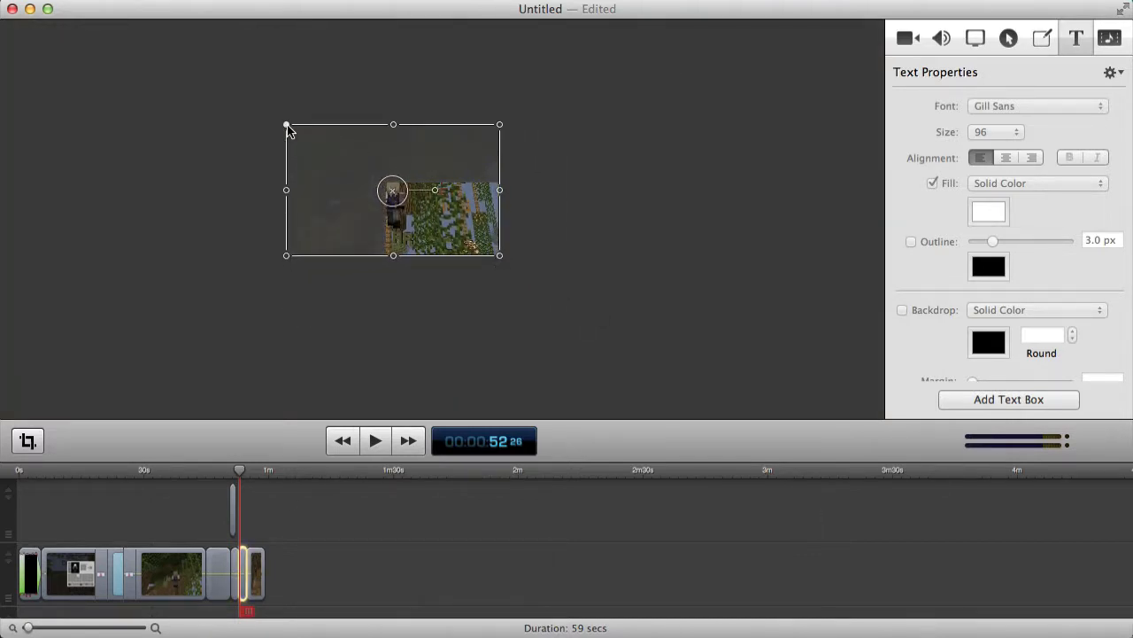
left_click_drag(286, 124, 385, 181)
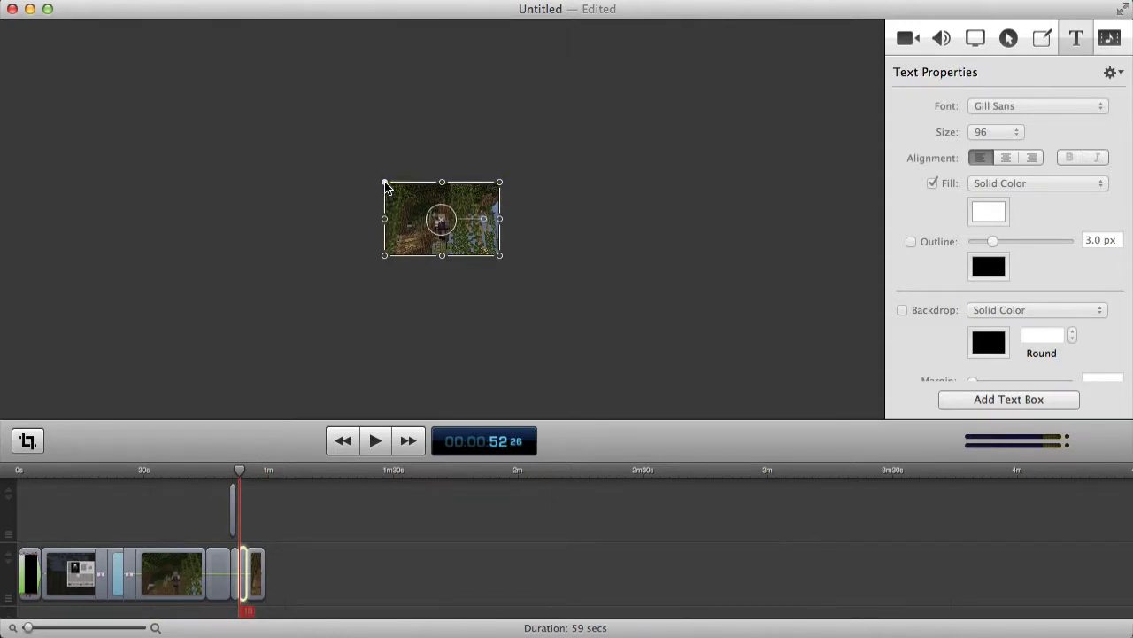
key("super+z")
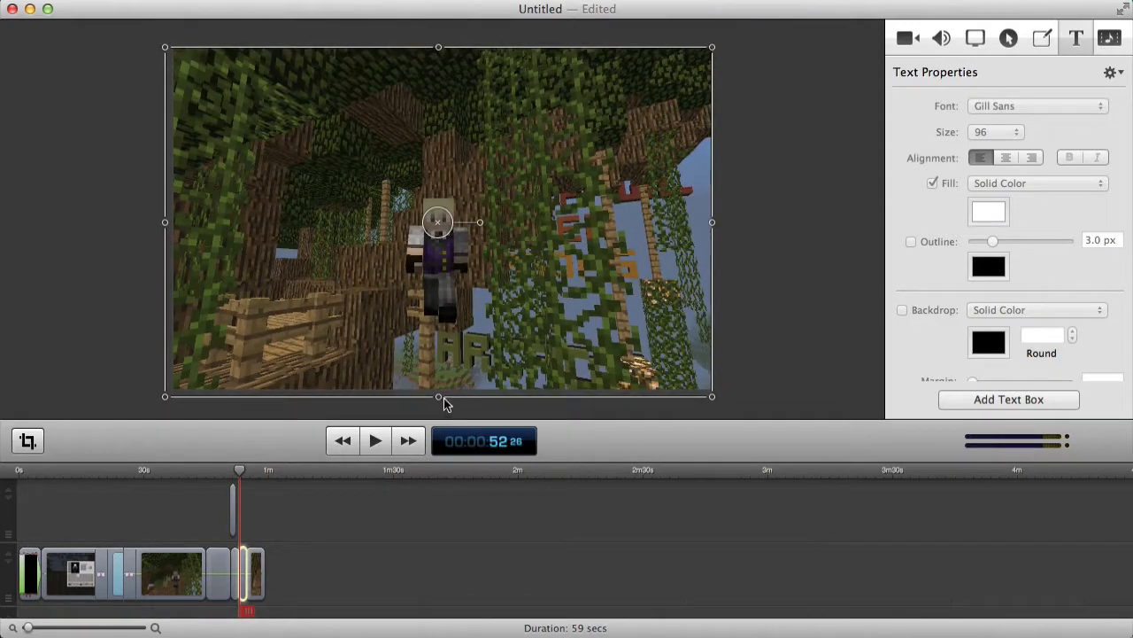
Resize the gameplay piece from its bottom and left edges so it fills the frame.
left_click_drag(440, 397, 439, 392)
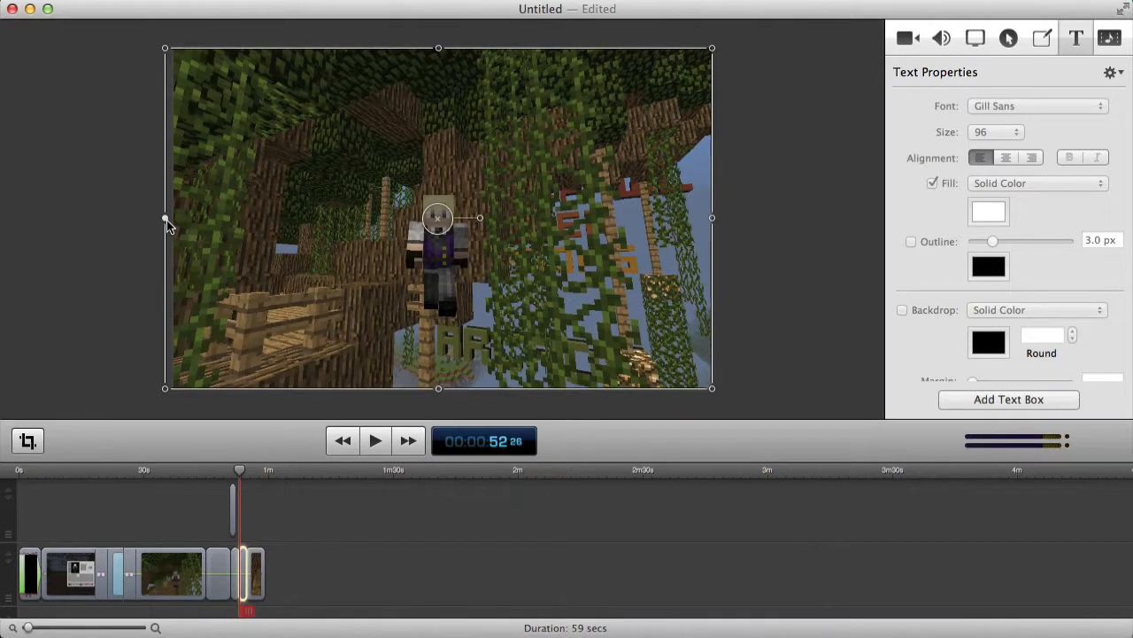
left_click_drag(167, 220, 172, 220)
left_click(768, 237)
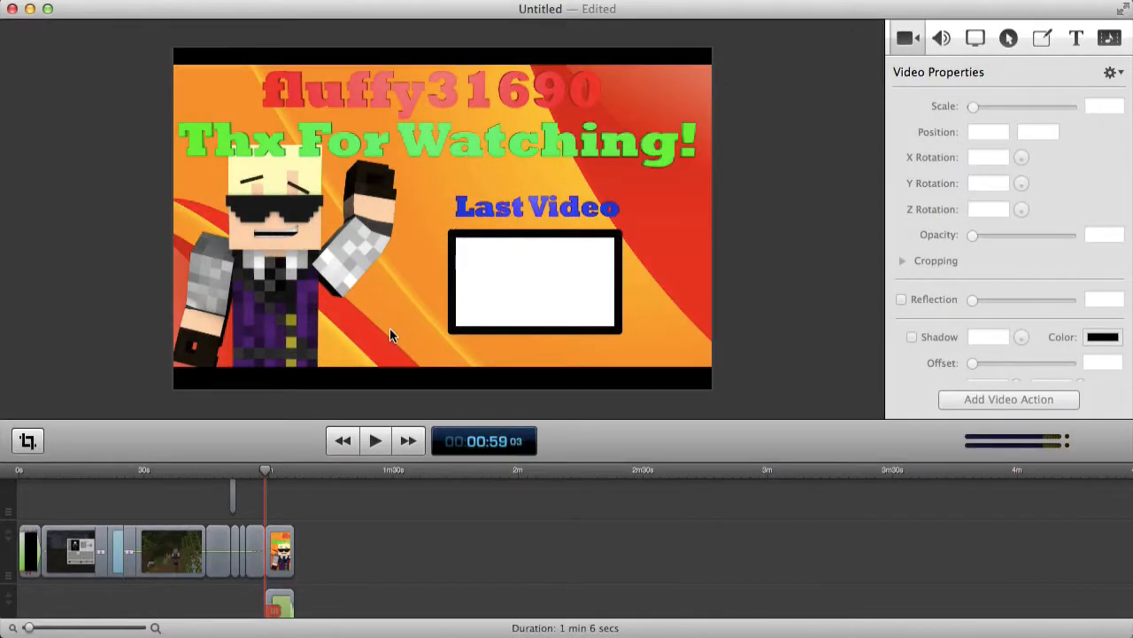
Enlarge the 'Thx For Watching' end card to 113% to cover the black bars.
left_click(389, 329)
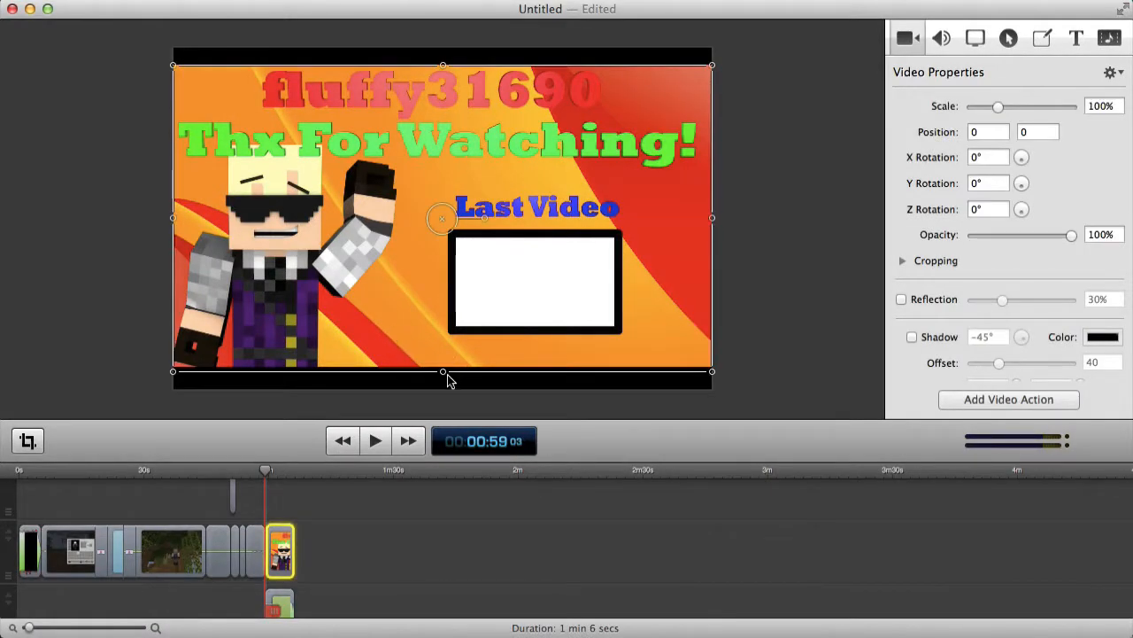
left_click_drag(447, 373, 441, 392)
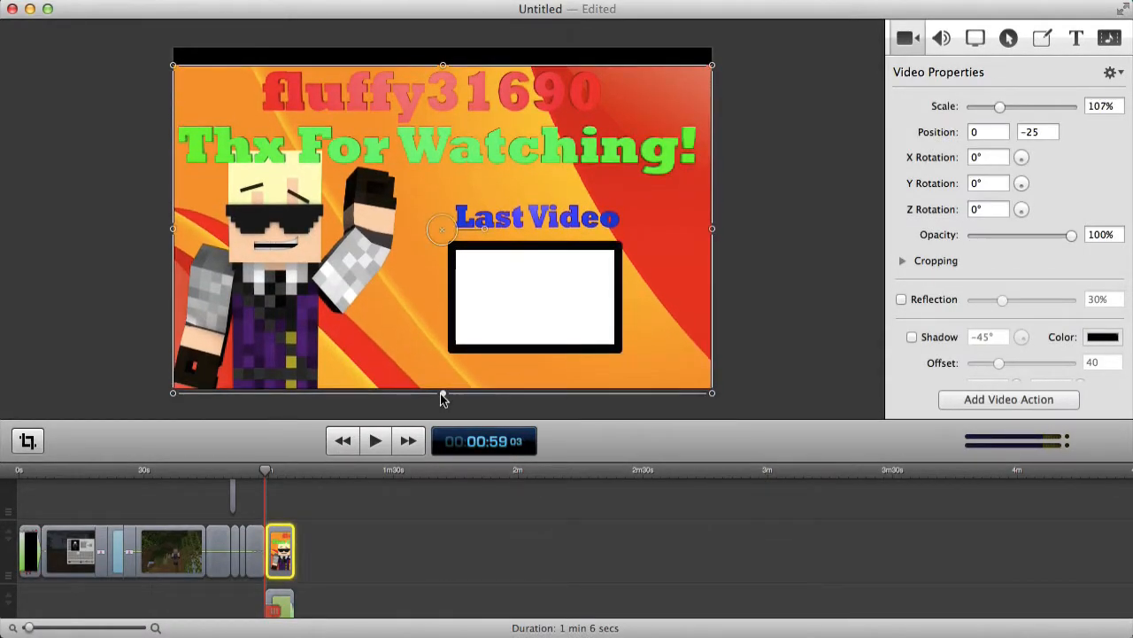
left_click_drag(445, 400, 444, 402)
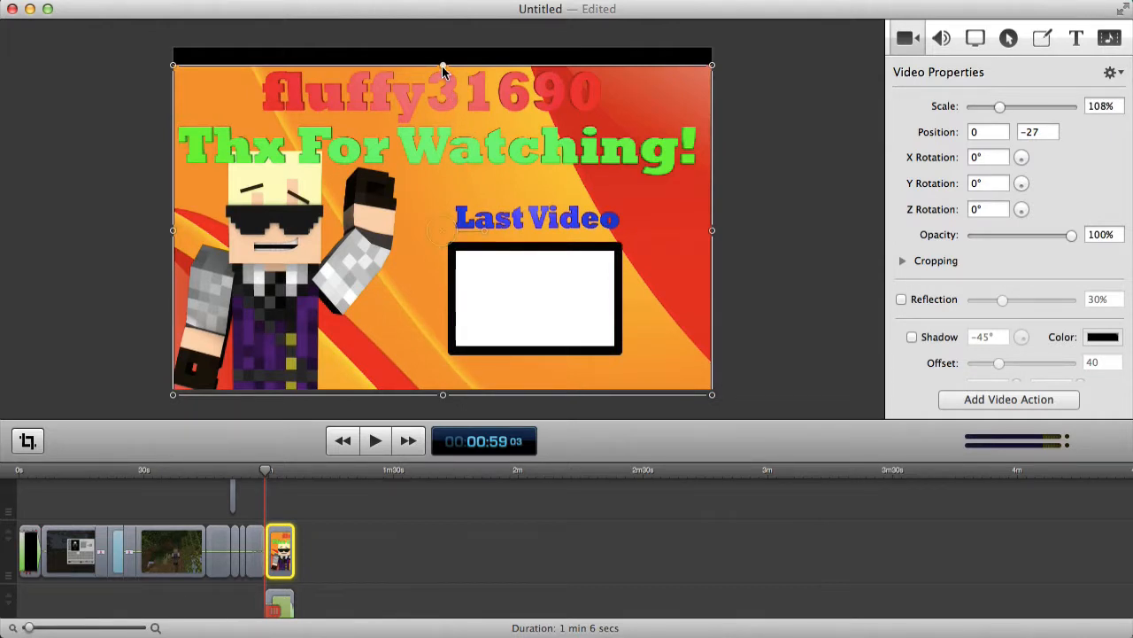
left_click_drag(445, 71, 445, 50)
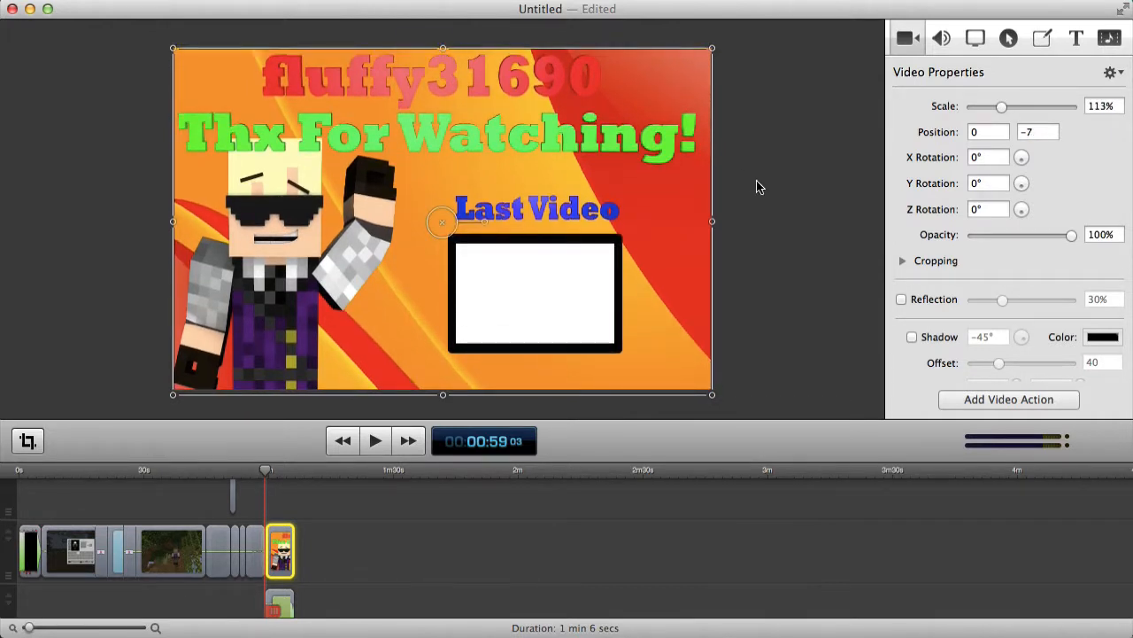
left_click(385, 509)
Move the end card and the clip beneath it to start at 57.3s.
left_click(284, 547)
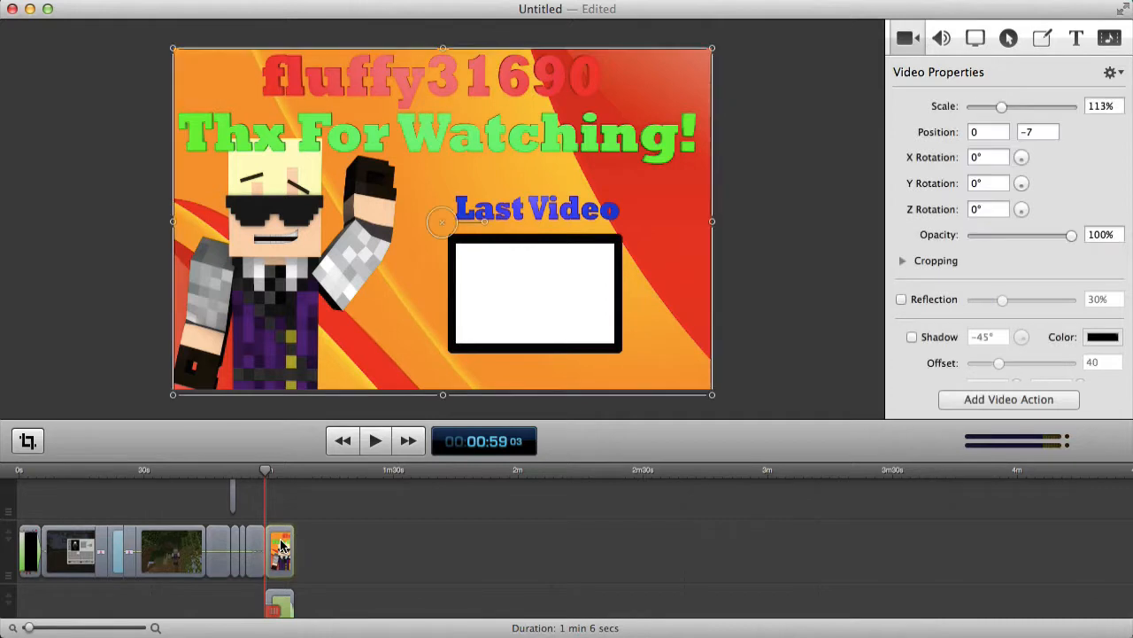
left_click_drag(281, 547, 274, 549)
left_click(367, 567)
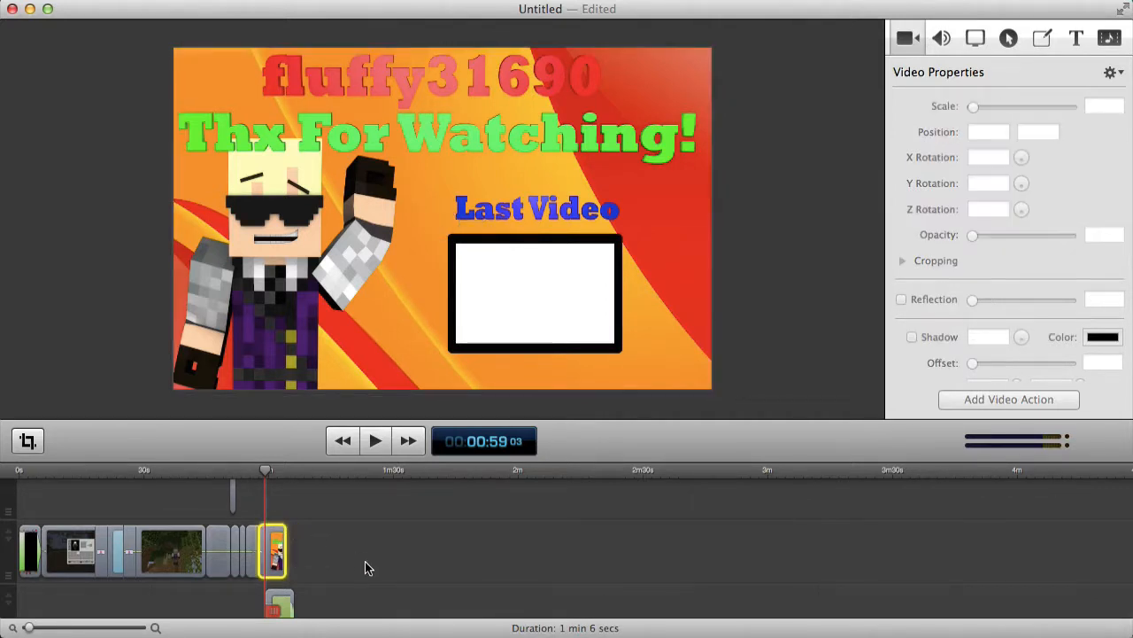
left_click_drag(276, 604, 268, 603)
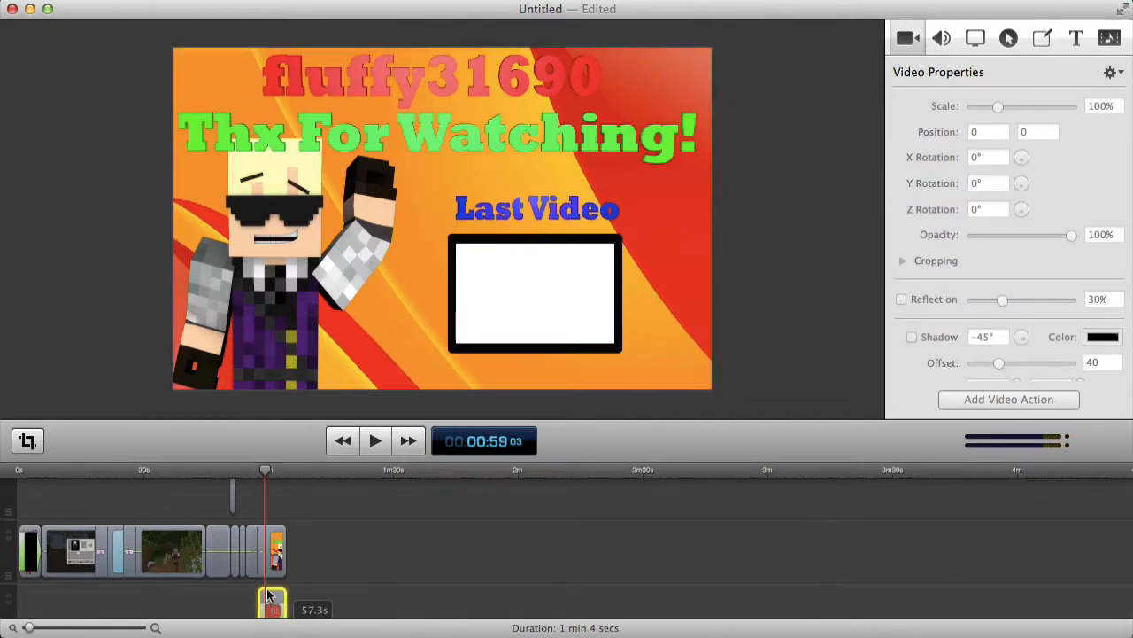
Add a transition at the join before the end card and preview from 0:57.
right_click(263, 542)
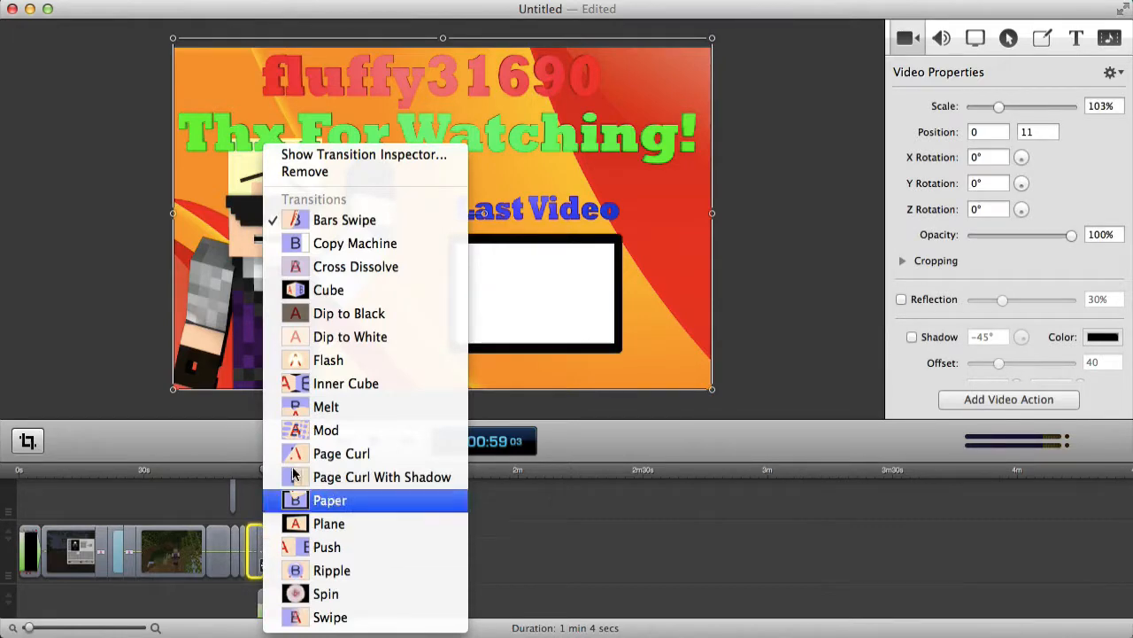
left_click(323, 406)
left_click(263, 472)
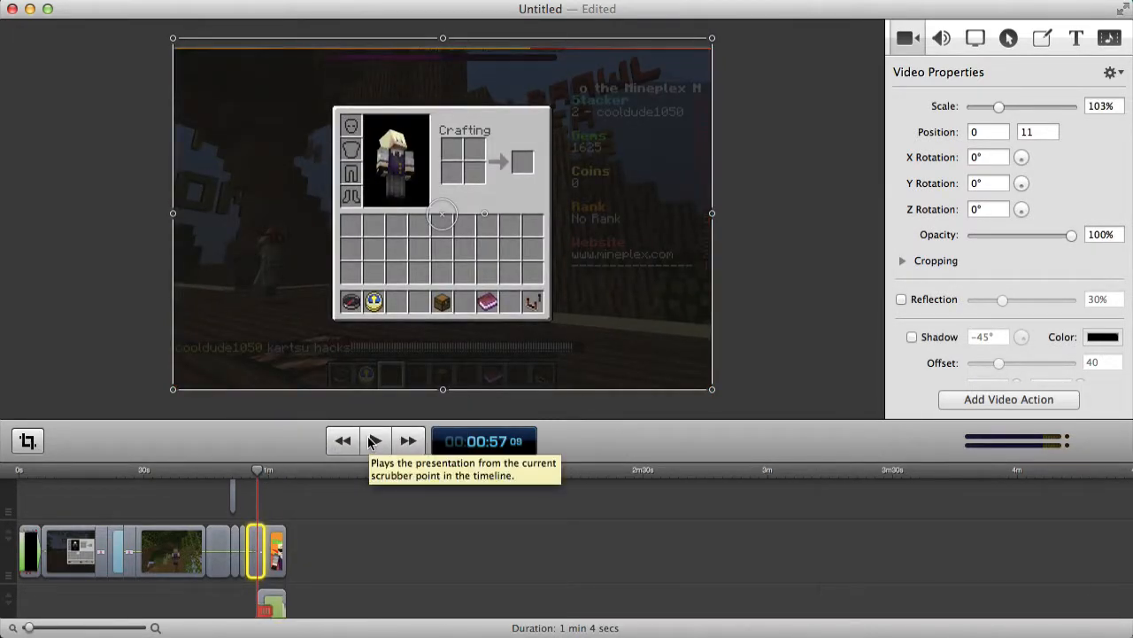
left_click(372, 441)
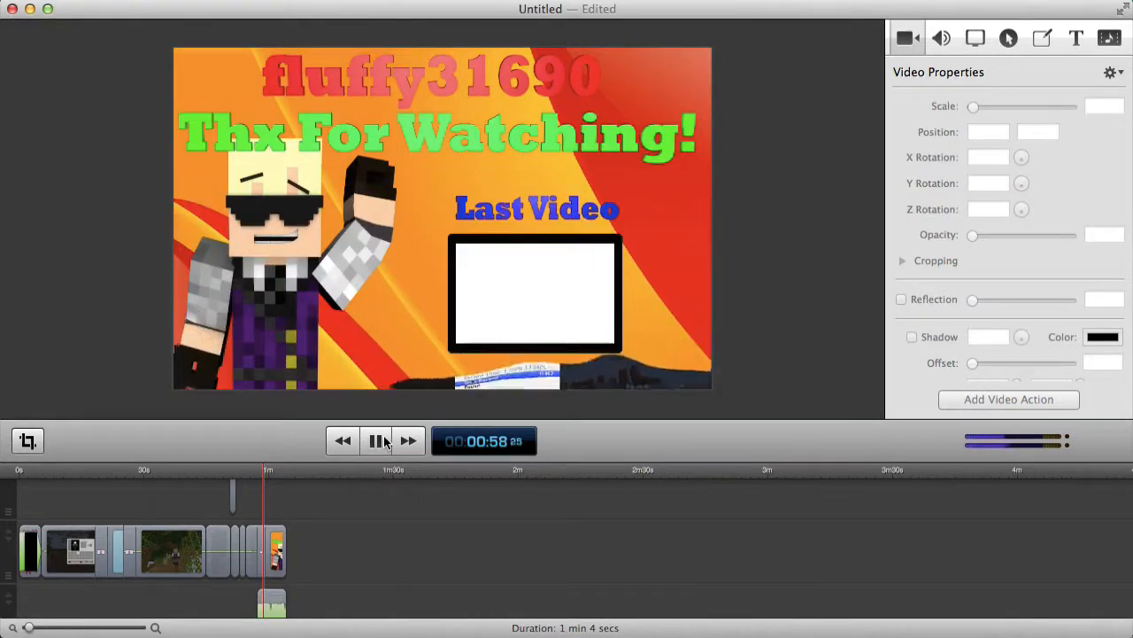
left_click(379, 441)
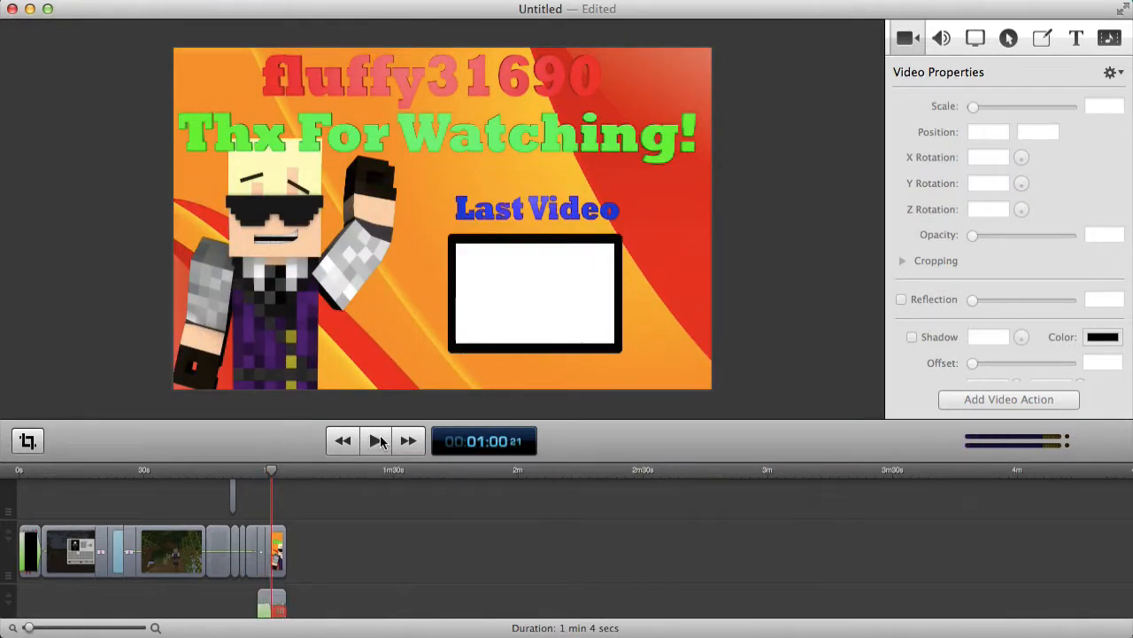
Give the lower clip a roughly 2-second Cross Dissolve starting transition and preview the fade-in.
scroll(374, 495, "down", 3)
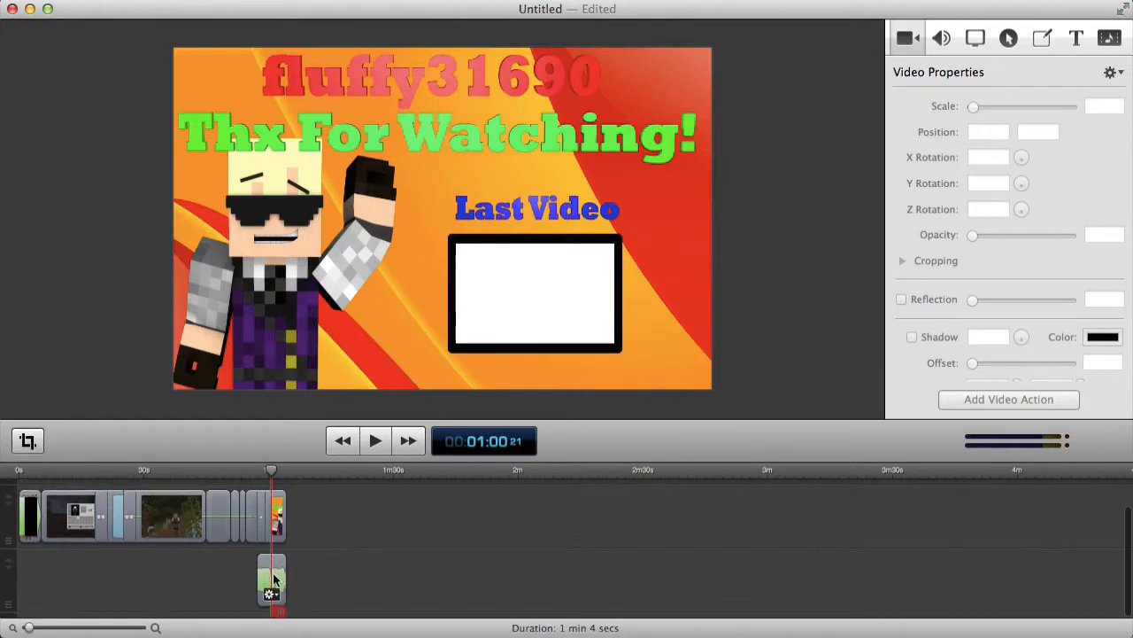
right_click(272, 578)
left_click(292, 562)
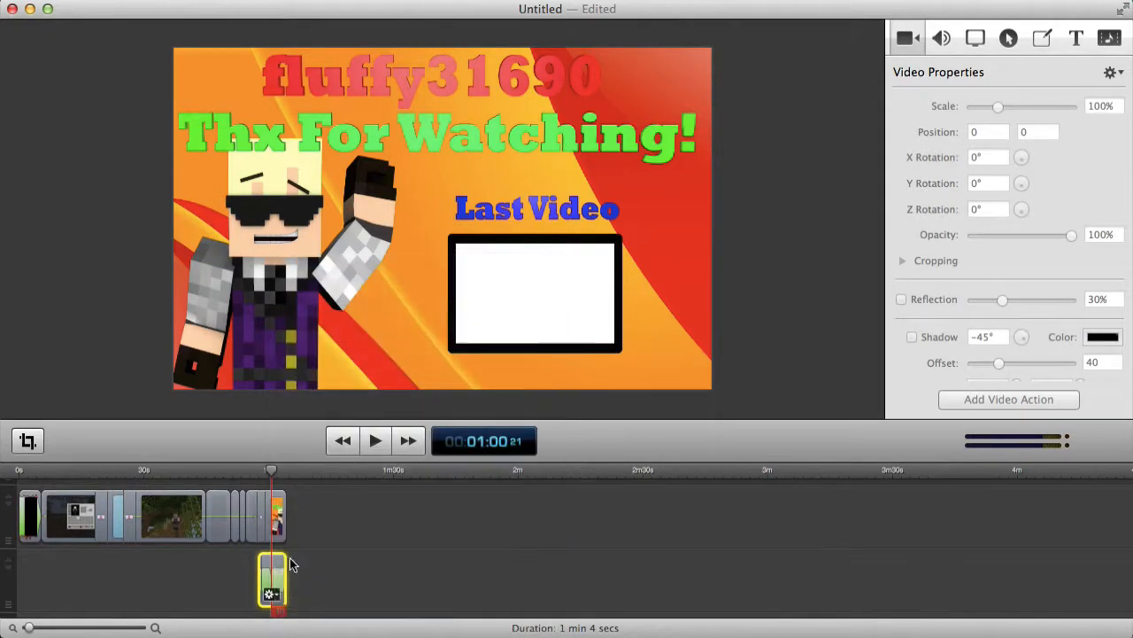
left_click_drag(258, 570, 264, 571)
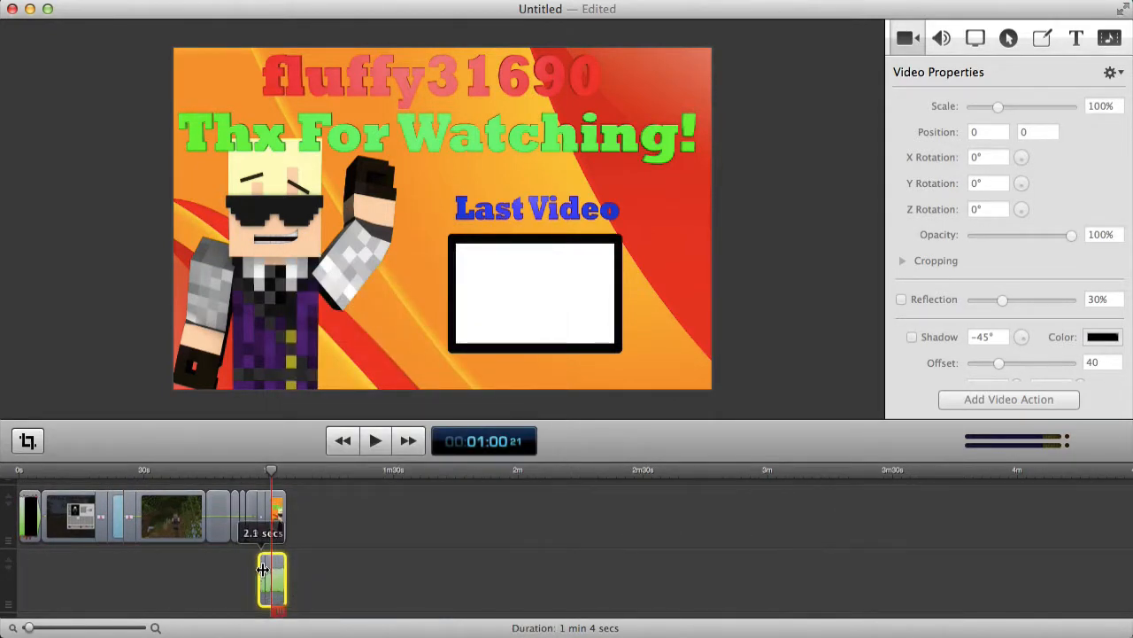
right_click(257, 577)
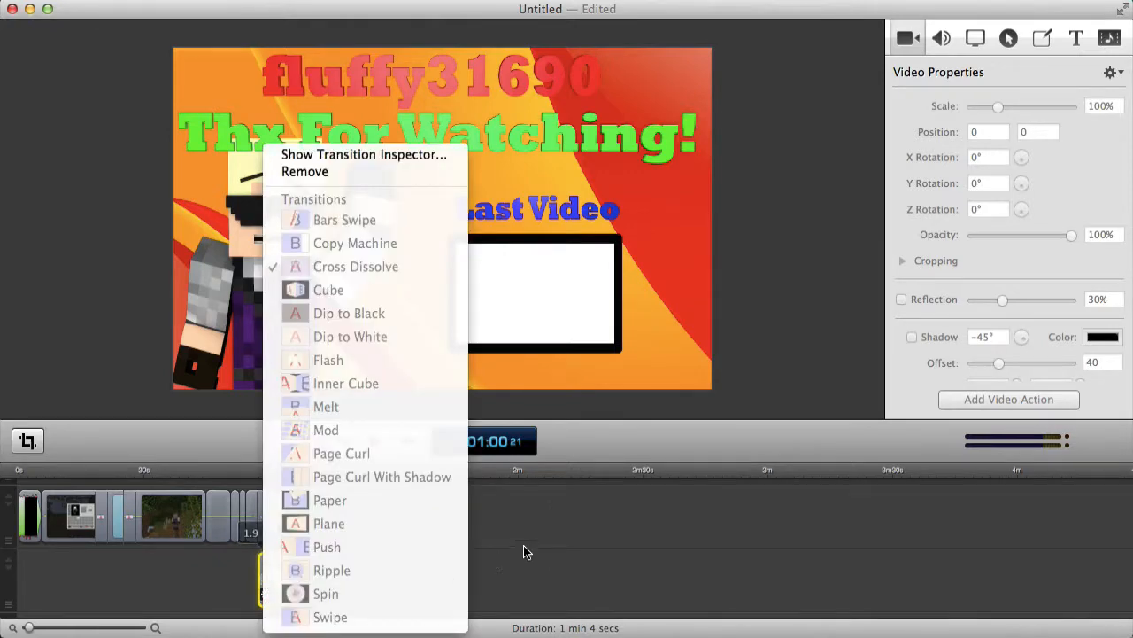
left_click(523, 552)
left_click(260, 471)
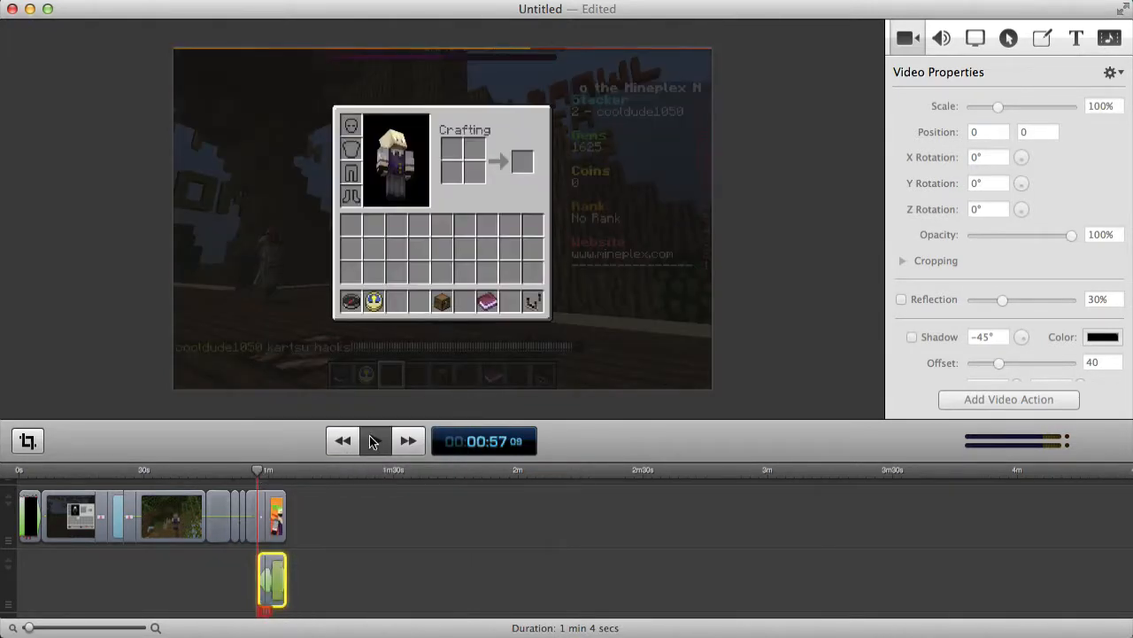
left_click(373, 442)
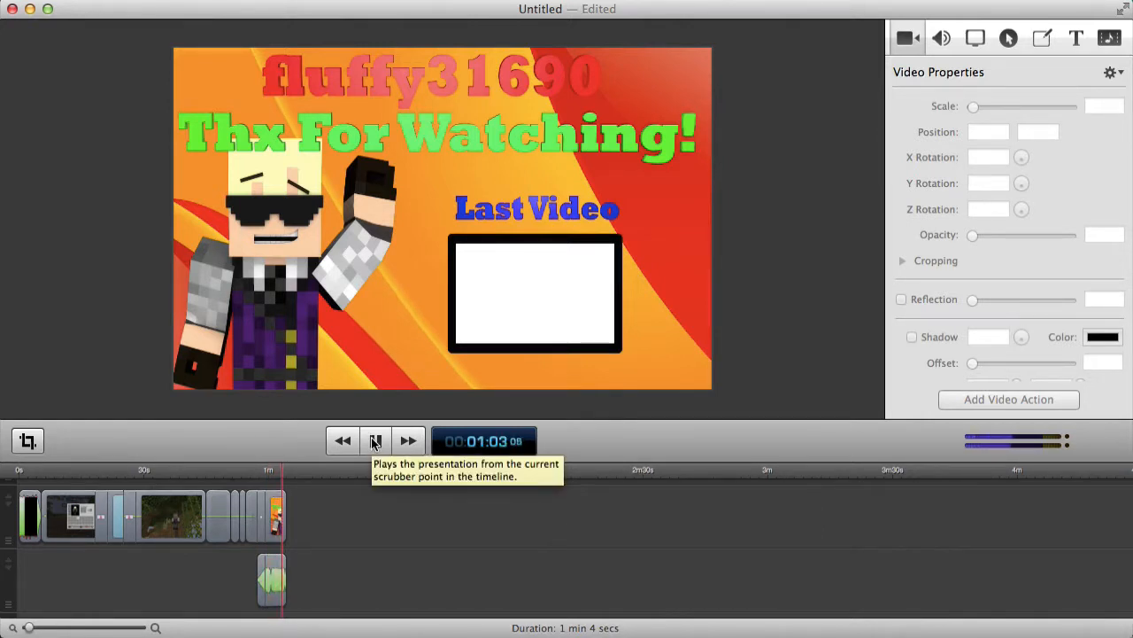
Add a Dip to Black ending transition to the end card.
right_click(277, 514)
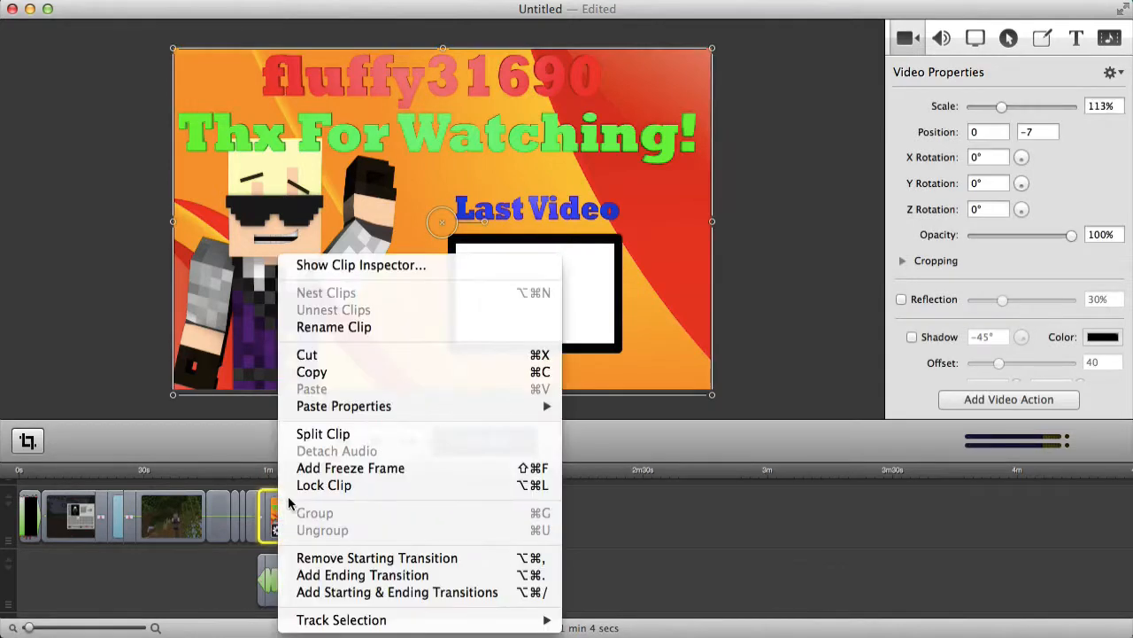
left_click(315, 576)
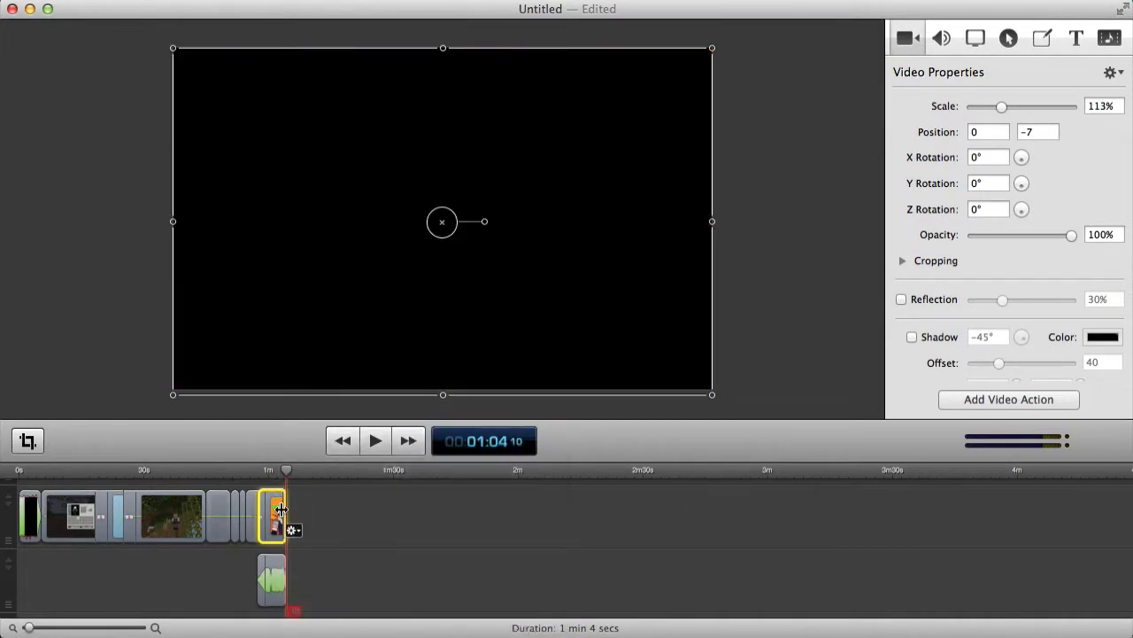
right_click(283, 527)
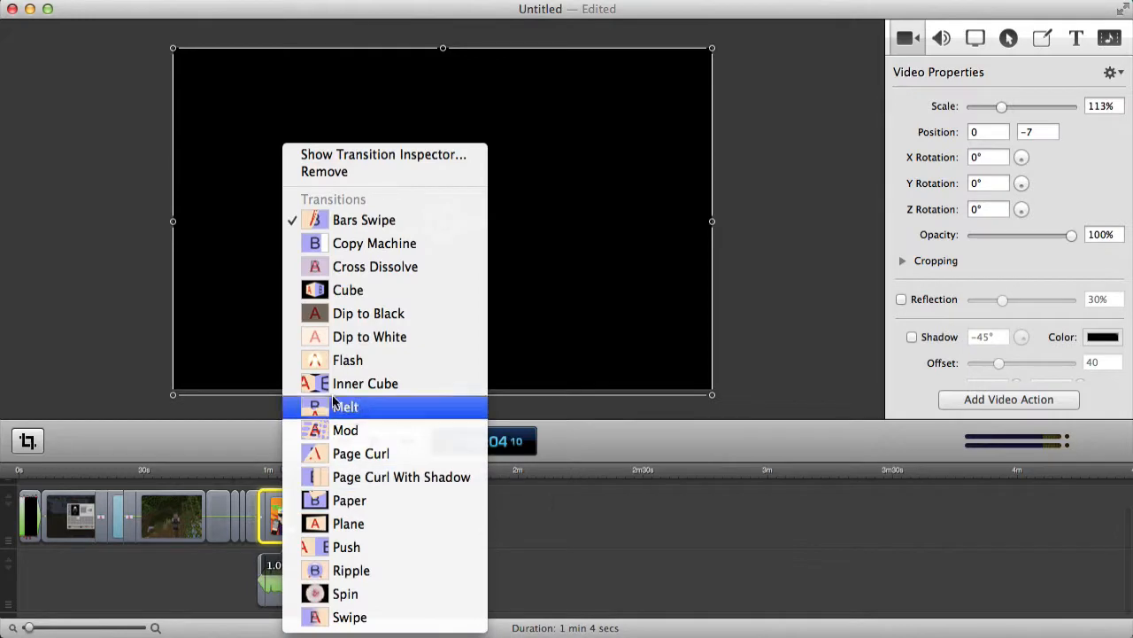
left_click(336, 314)
Add an ending transition to the clip beneath the end card and play from 57 seconds.
right_click(277, 575)
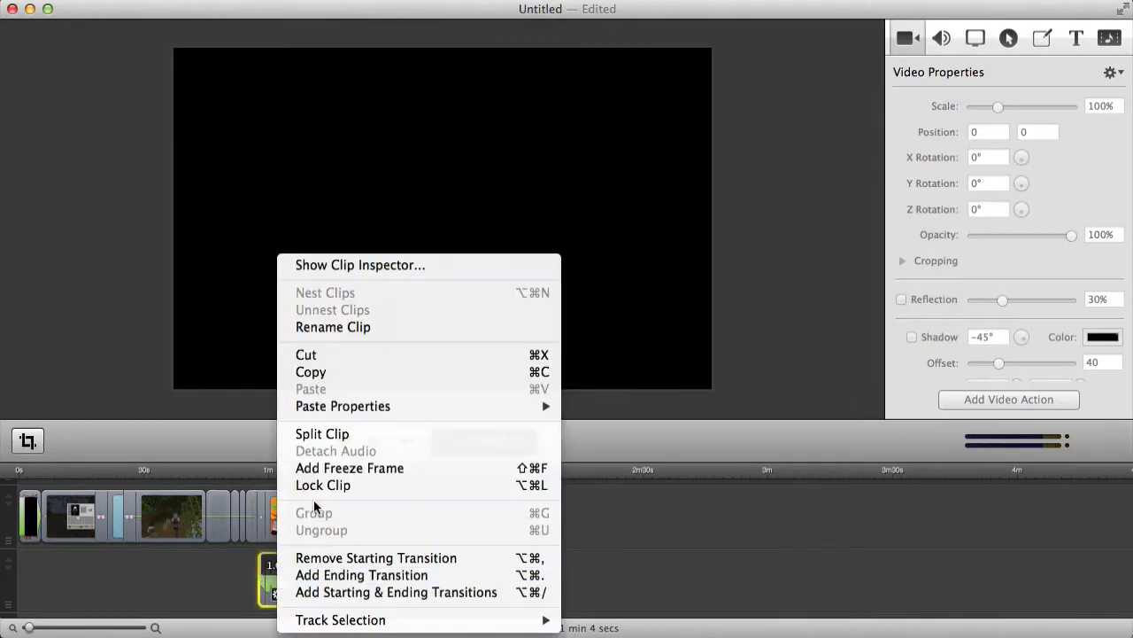
left_click(317, 574)
left_click(260, 470)
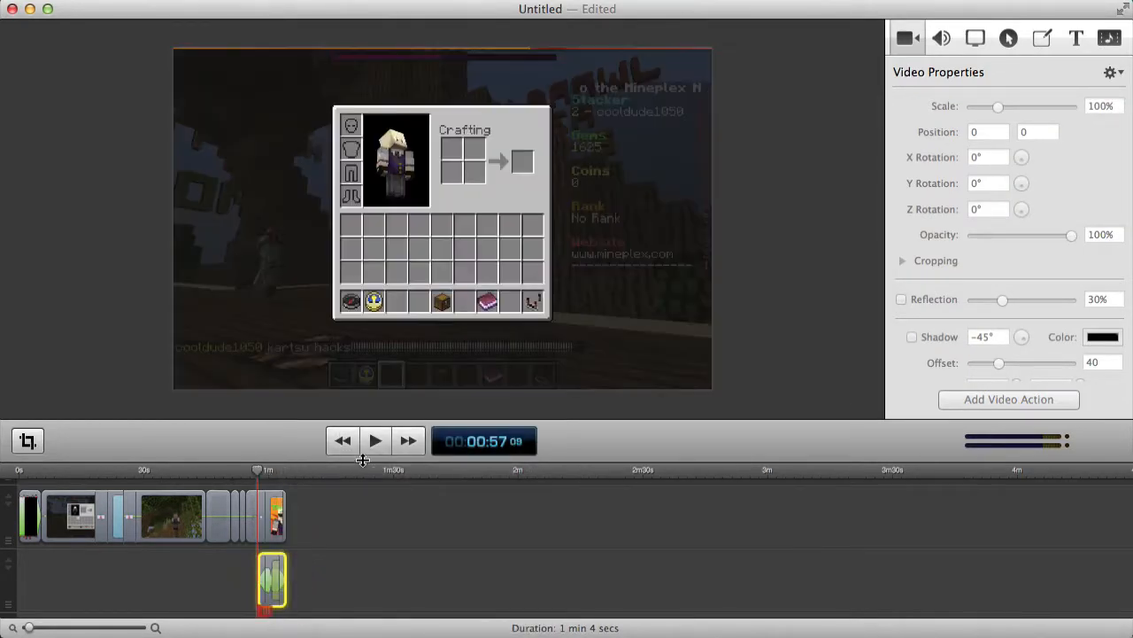
key("space")
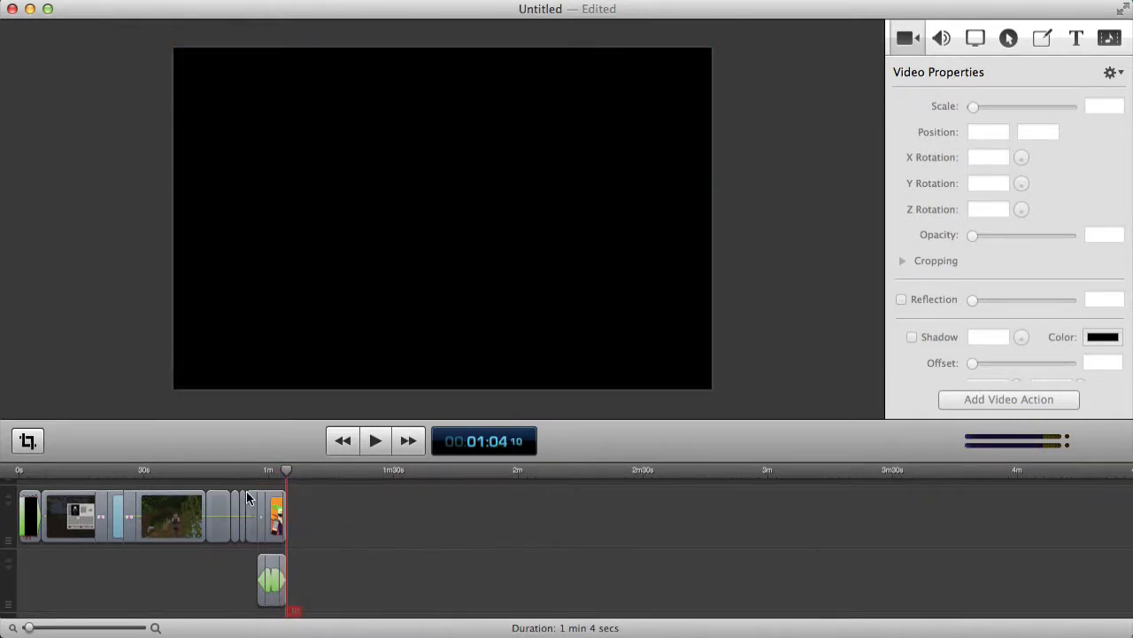
left_click_drag(39, 470, 18, 470)
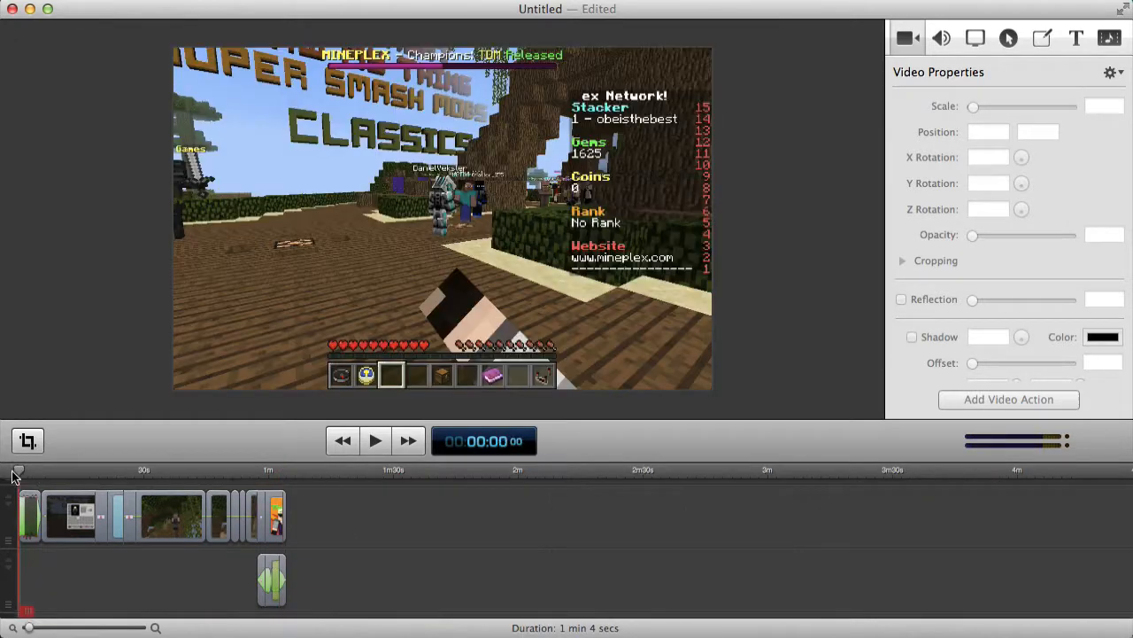
scroll(452, 555, "up", 5)
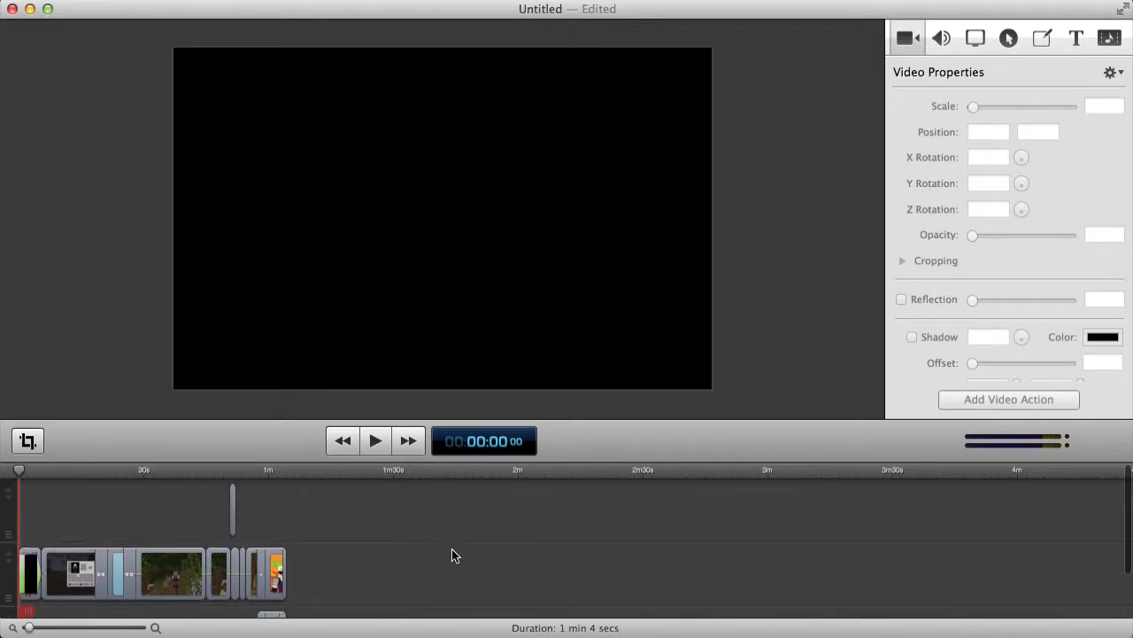
scroll(417, 526, "down", 5)
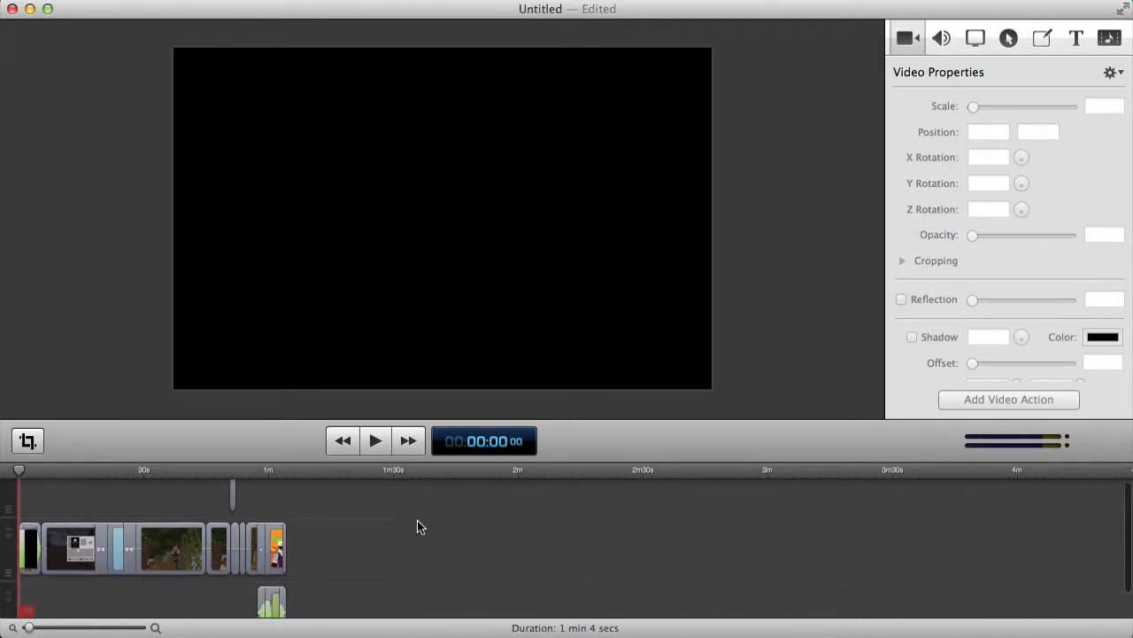